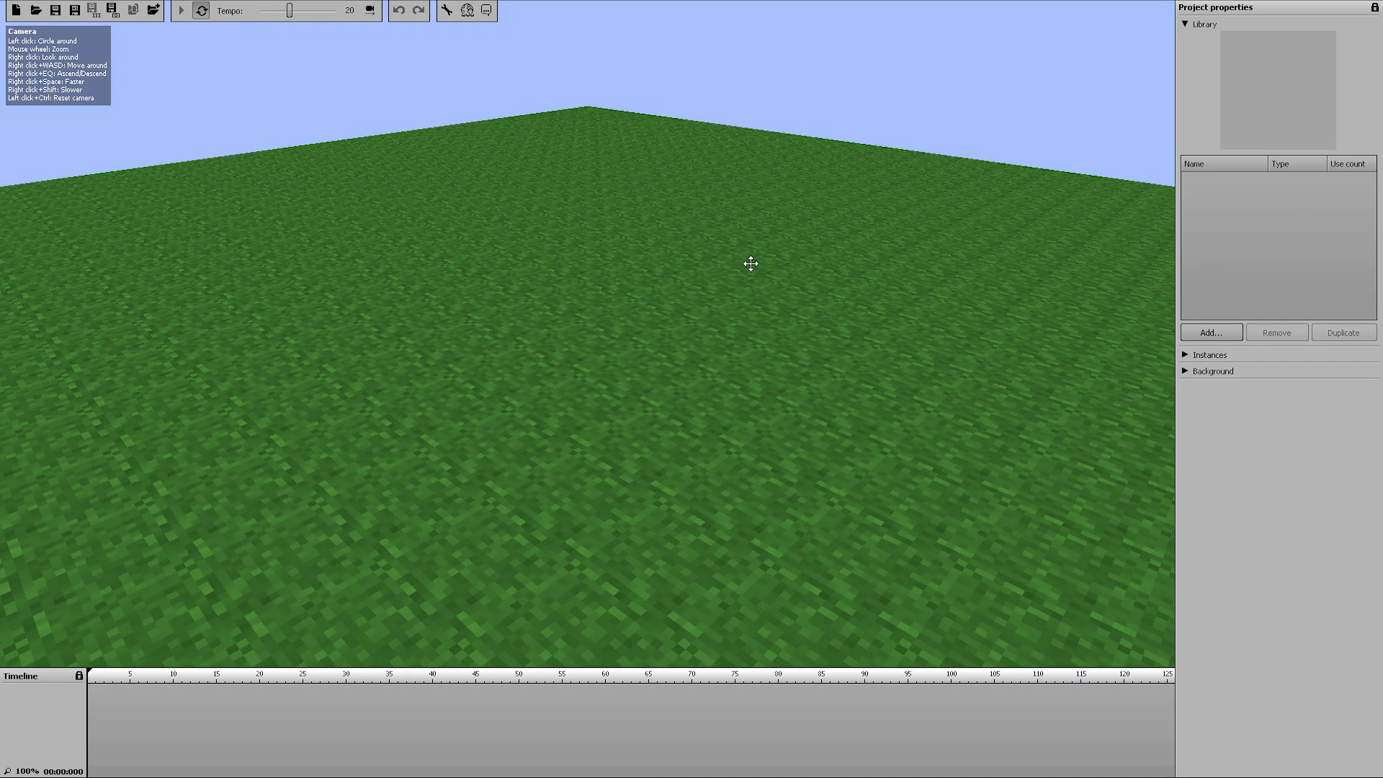
- Look over the empty grass ground plane from different heights and angles
{"action": "mouse_move", "coordinate": [691, 240]}
{"action": "left_mouse_down"}
{"action": "mouse_move", "coordinate": [764, 237]}
{"action": "mouse_move", "coordinate": [703, 241]}
{"action": "left_mouse_up"}
{"action": "right_click_drag", "start_coordinate": [702, 241], "coordinate": [702, 241]}
{"action": "left_click_drag", "start_coordinate": [702, 242], "coordinate": [703, 242]}
{"action": "right_click_drag", "start_coordinate": [652, 148], "coordinate": [663, 116]}
{"action": "right_click_drag", "start_coordinate": [663, 241], "coordinate": [515, 198]}
{"action": "key", "text": "e"}
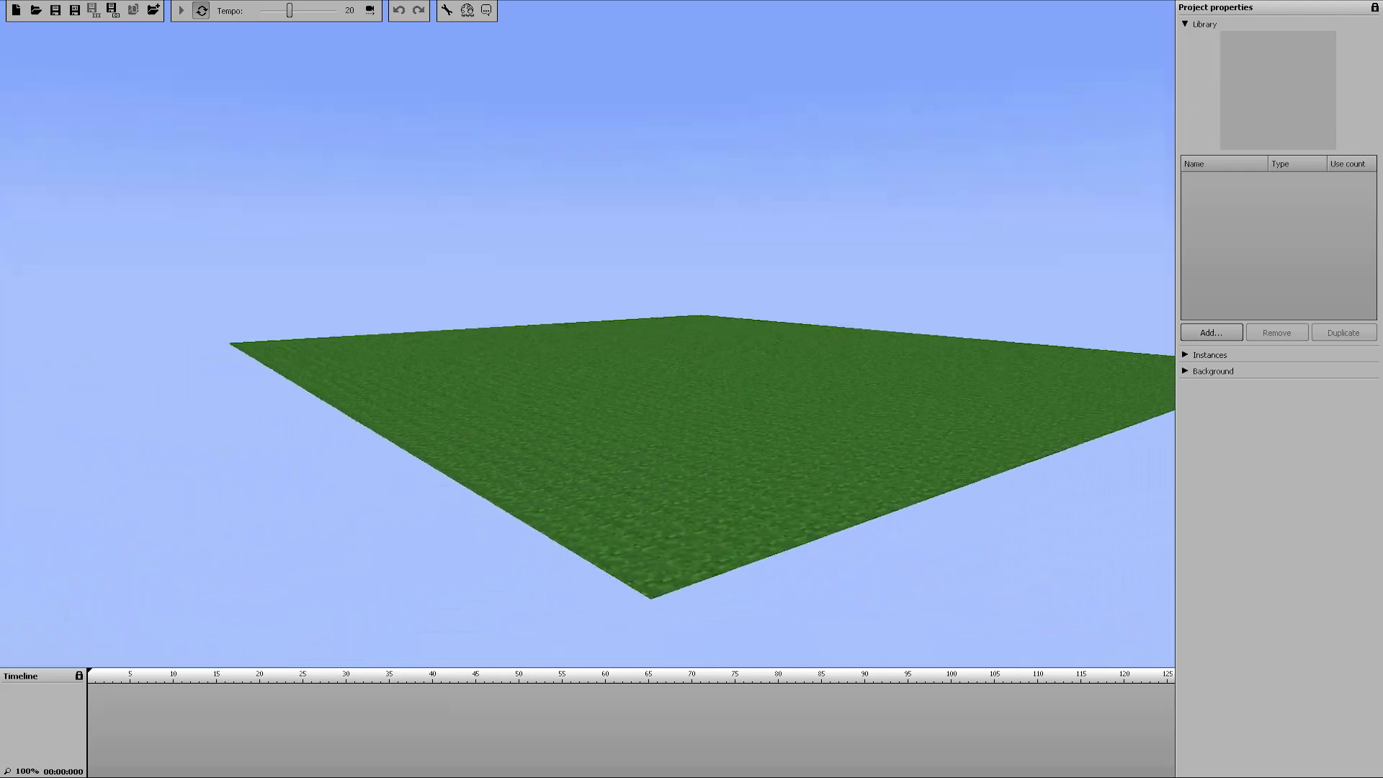
{"action": "key", "text": "a"}
{"action": "right_click_drag", "start_coordinate": [515, 198], "coordinate": [574, 191]}
{"action": "key", "text": "w"}
{"action": "key", "text": "w"}
{"action": "key", "text": "s"}
{"action": "key", "text": "w"}
{"action": "key", "text": "w"}
{"action": "right_click_drag", "start_coordinate": [224, 90], "coordinate": [211, 117]}
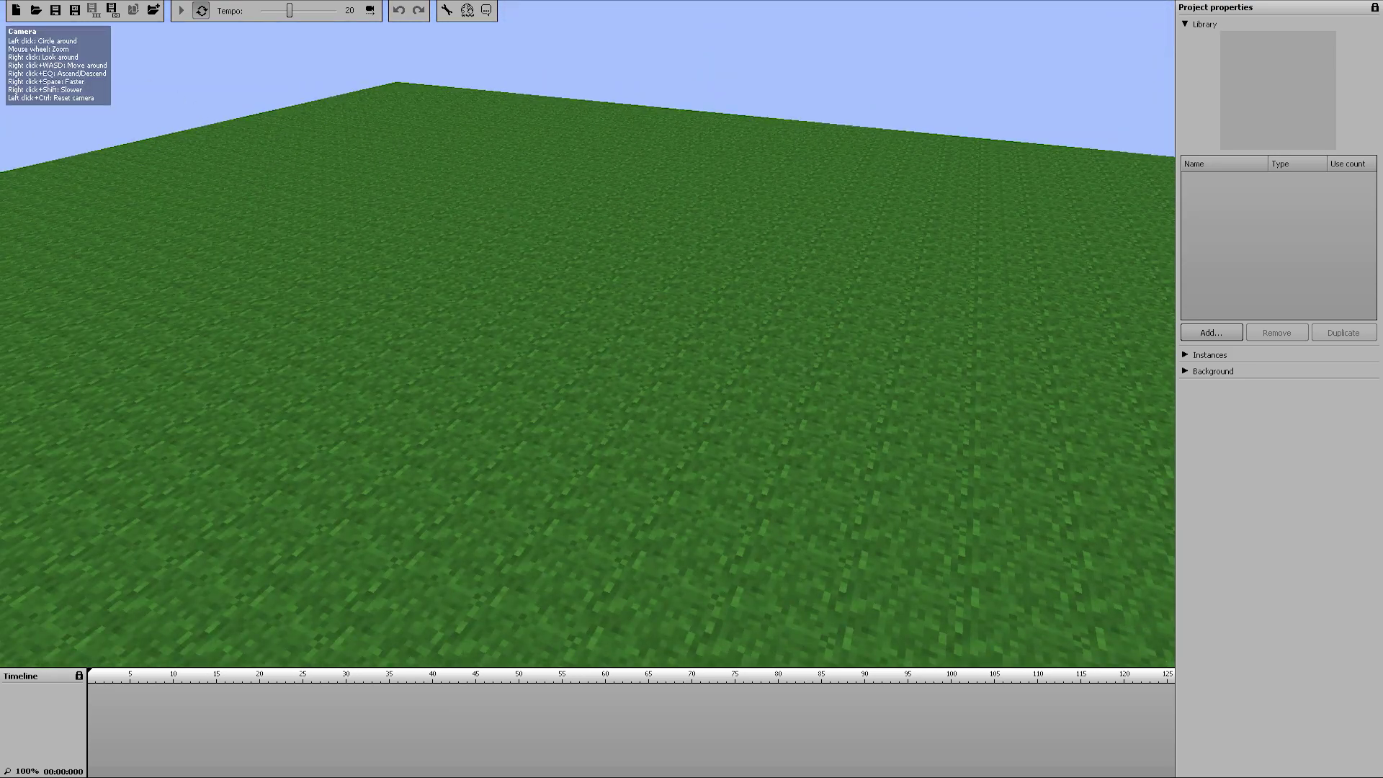
{"action": "left_click_drag", "start_coordinate": [683, 172], "coordinate": [502, 159]}
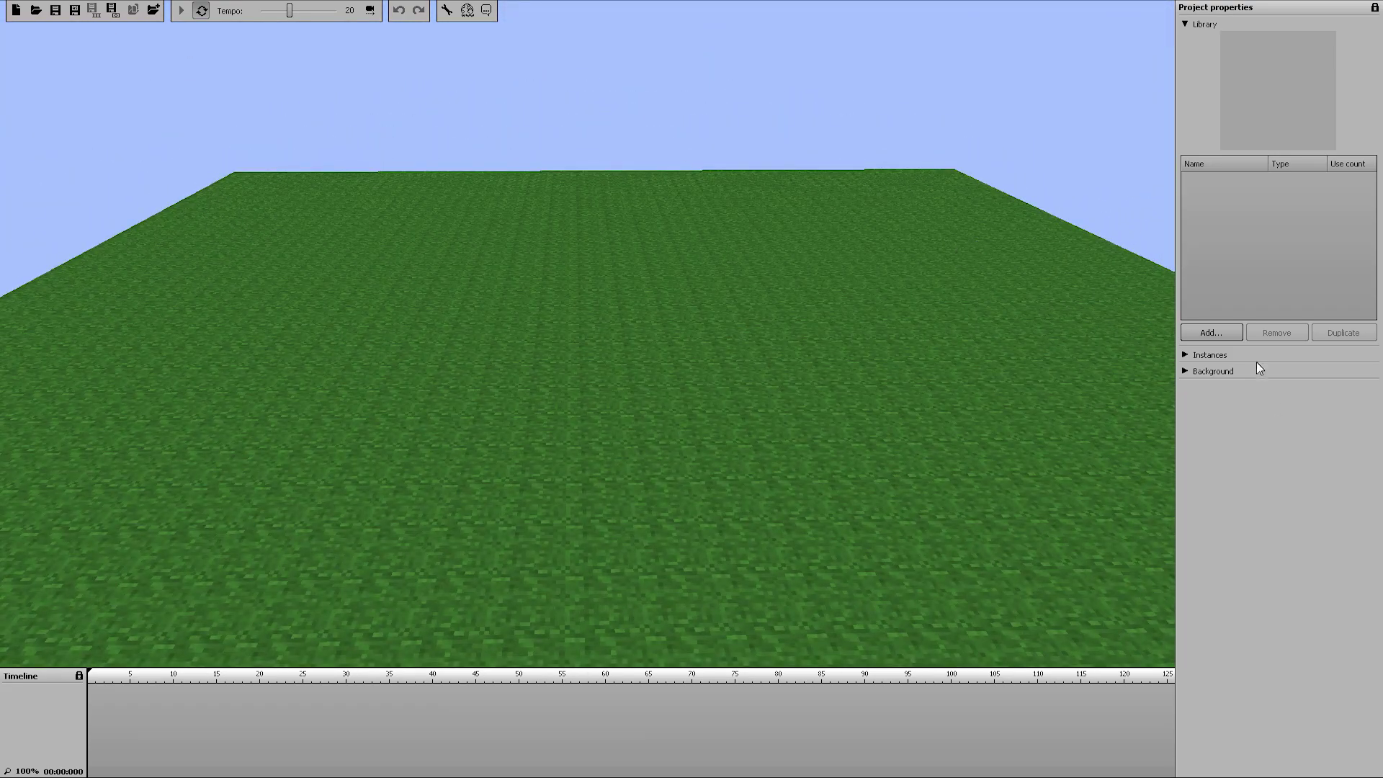
{"action": "left_click", "coordinate": [1226, 331]}
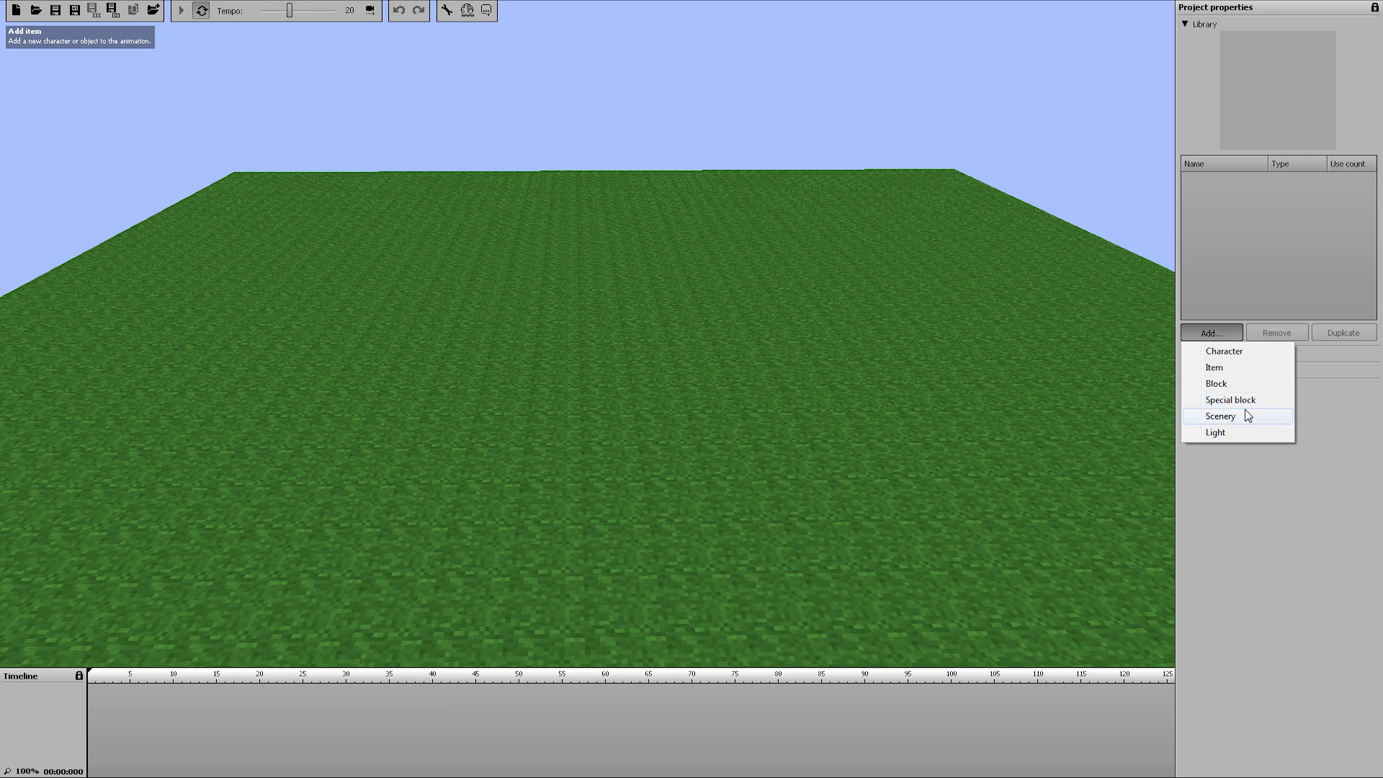
{"action": "left_click", "coordinate": [661, 179]}
{"action": "key", "text": "w"}
{"action": "right_click_drag", "start_coordinate": [659, 177], "coordinate": [850, 156]}
{"action": "key", "text": "a"}
{"action": "key", "text": "w"}
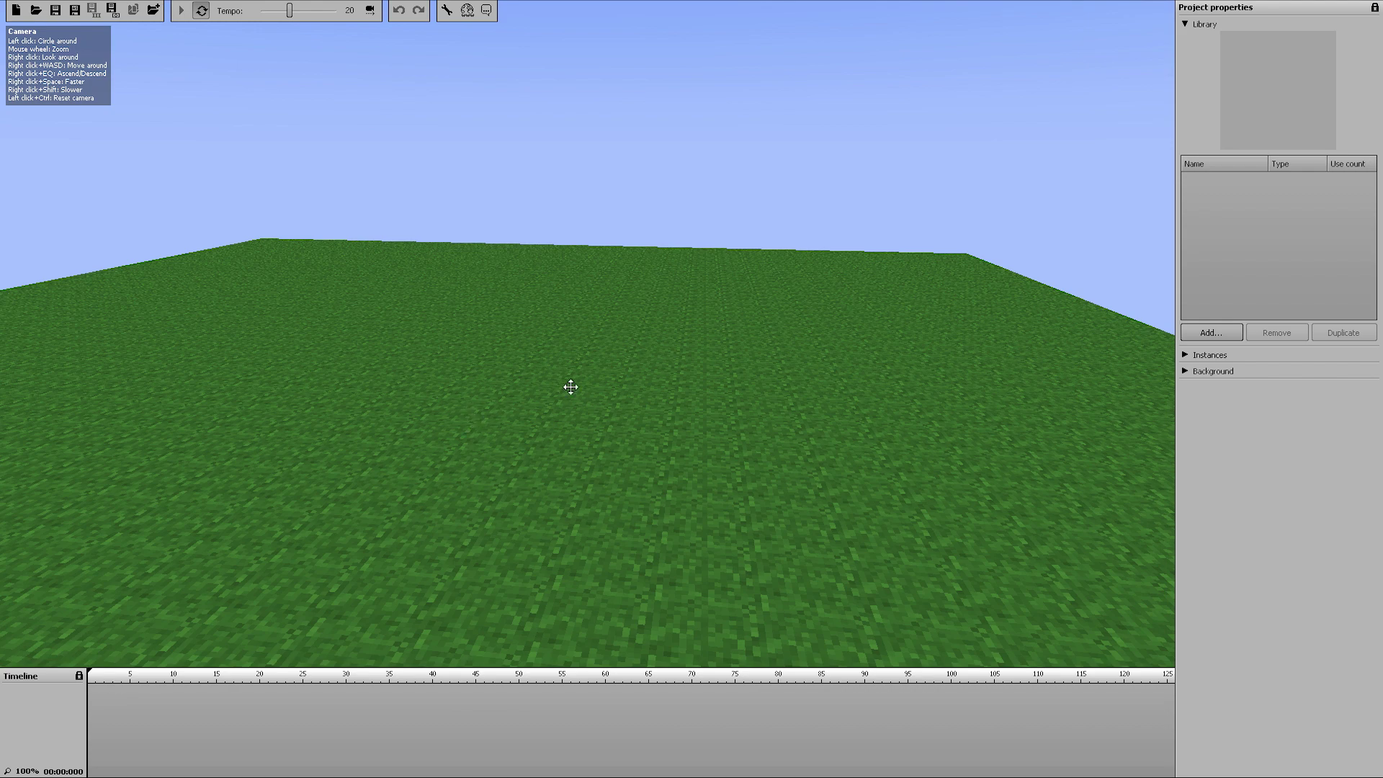
{"action": "right_click_drag", "start_coordinate": [571, 387], "coordinate": [60, 59]}
{"action": "right_click_drag", "start_coordinate": [935, 271], "coordinate": [905, 260]}
{"action": "key", "text": "s"}
{"action": "key", "text": "w"}
{"action": "key", "text": "s"}
{"action": "key", "text": "w"}
{"action": "right_click_drag", "start_coordinate": [78, 58], "coordinate": [154, 53]}
- Add a new scenery item to the project library
{"action": "left_click", "coordinate": [1199, 335]}
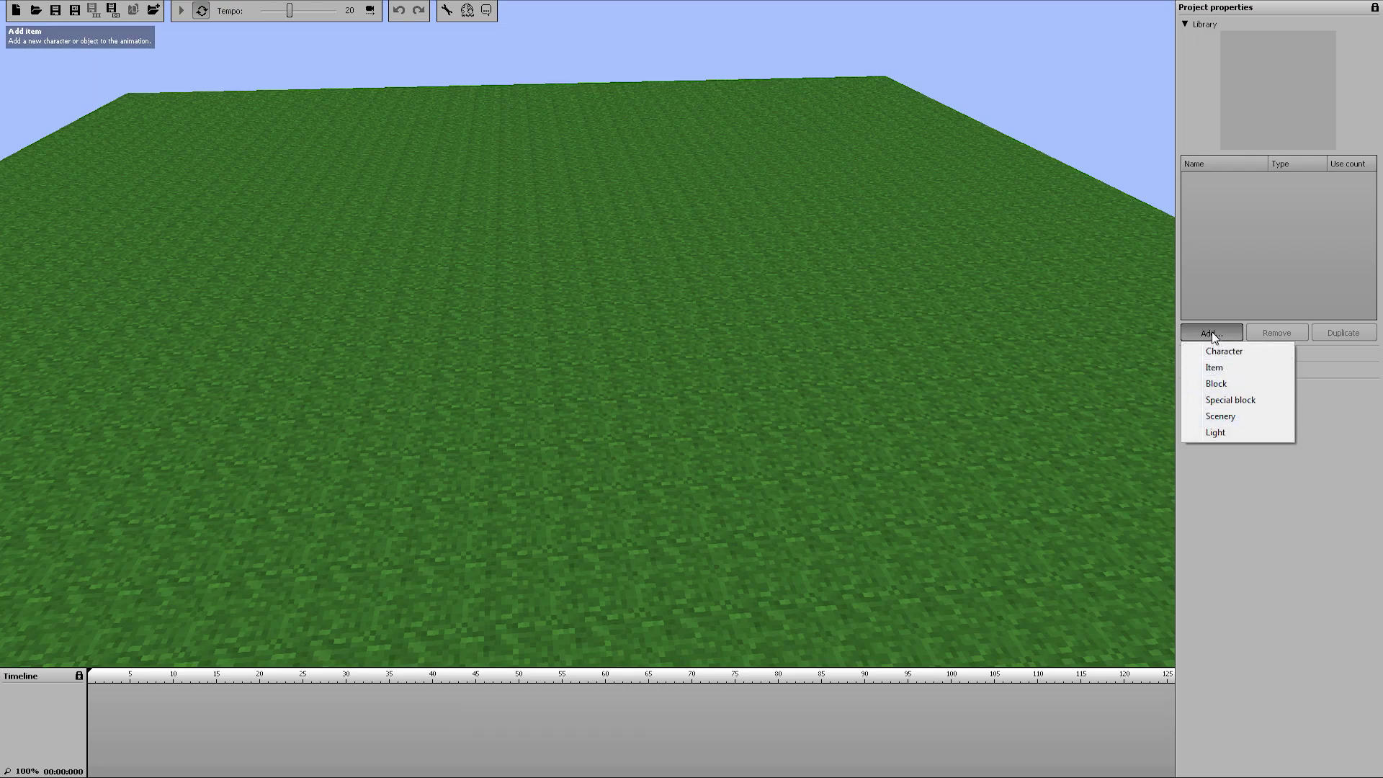
{"action": "left_click", "coordinate": [1212, 331]}
{"action": "left_click", "coordinate": [1212, 332]}
{"action": "left_click", "coordinate": [1235, 414]}
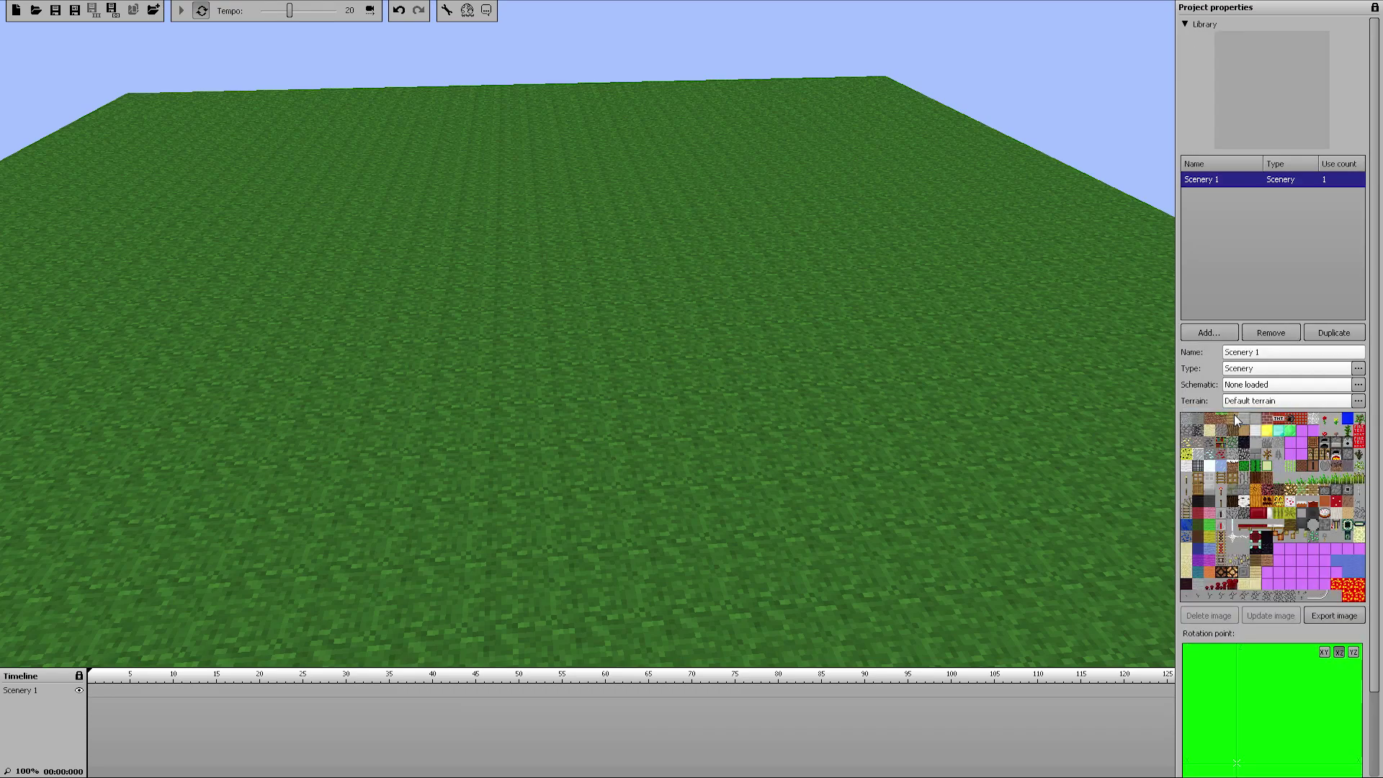
- Load Wooden house.schematic from the Mine-imator 0.5.2 Schematics folder into the scenery item
{"action": "left_click", "coordinate": [1268, 388]}
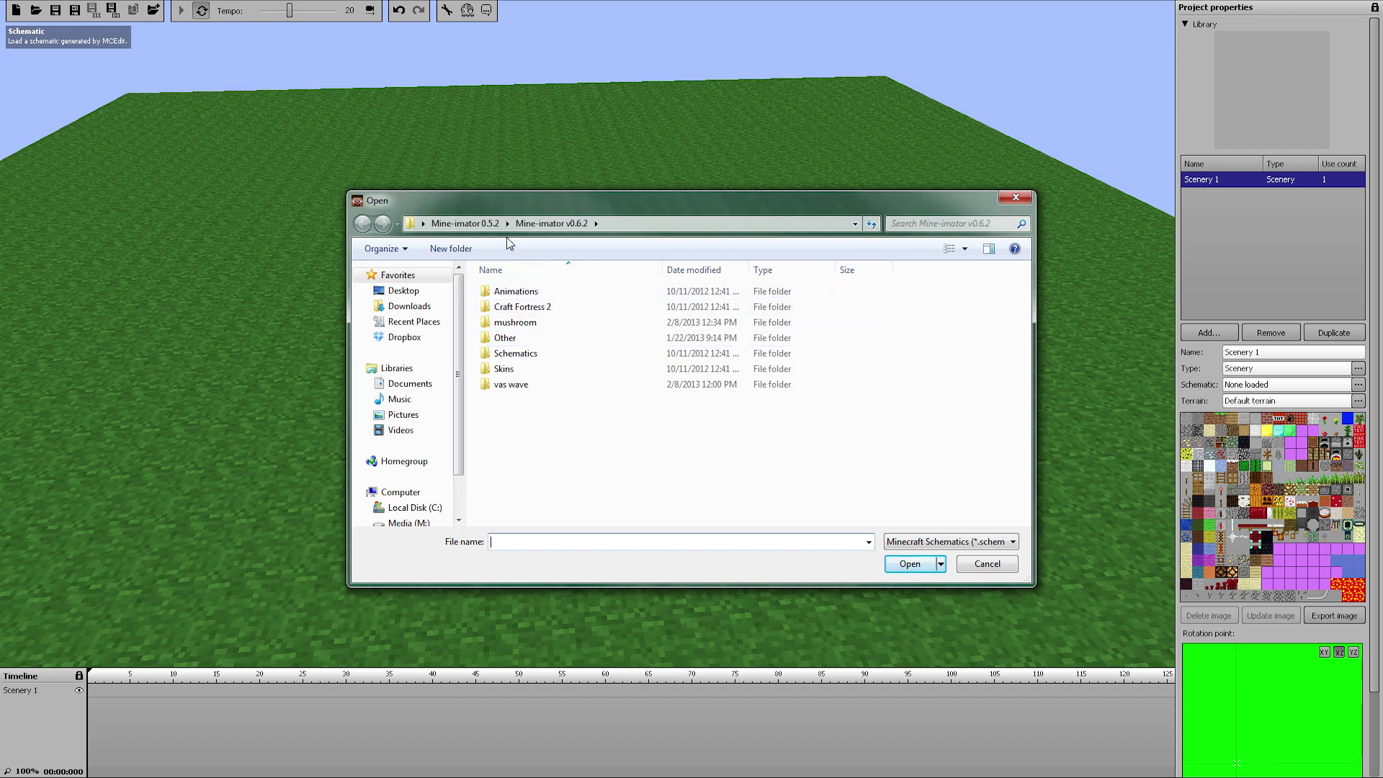
{"action": "left_click", "coordinate": [467, 223]}
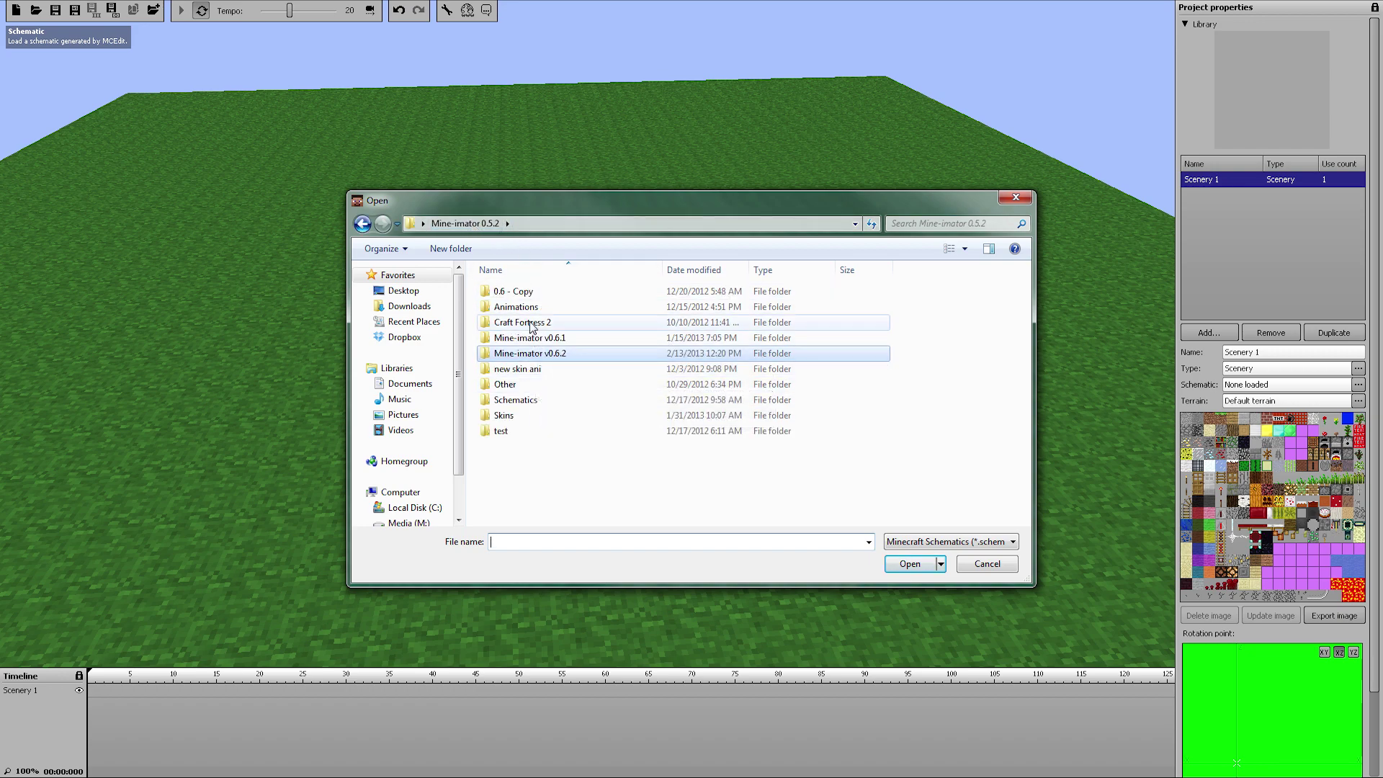
{"action": "double_click", "coordinate": [536, 401]}
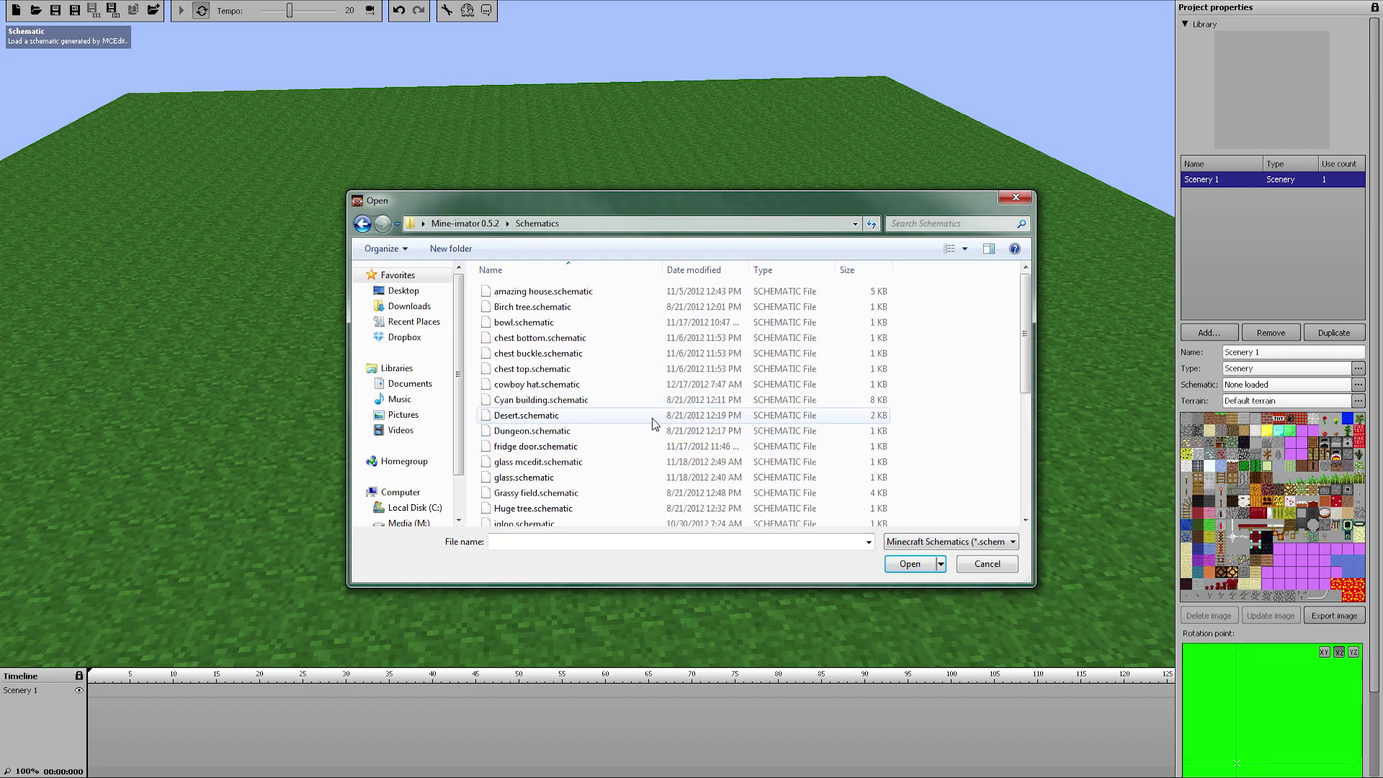
{"action": "scroll", "coordinate": [644, 444], "scroll_direction": "down", "scroll_amount": 3}
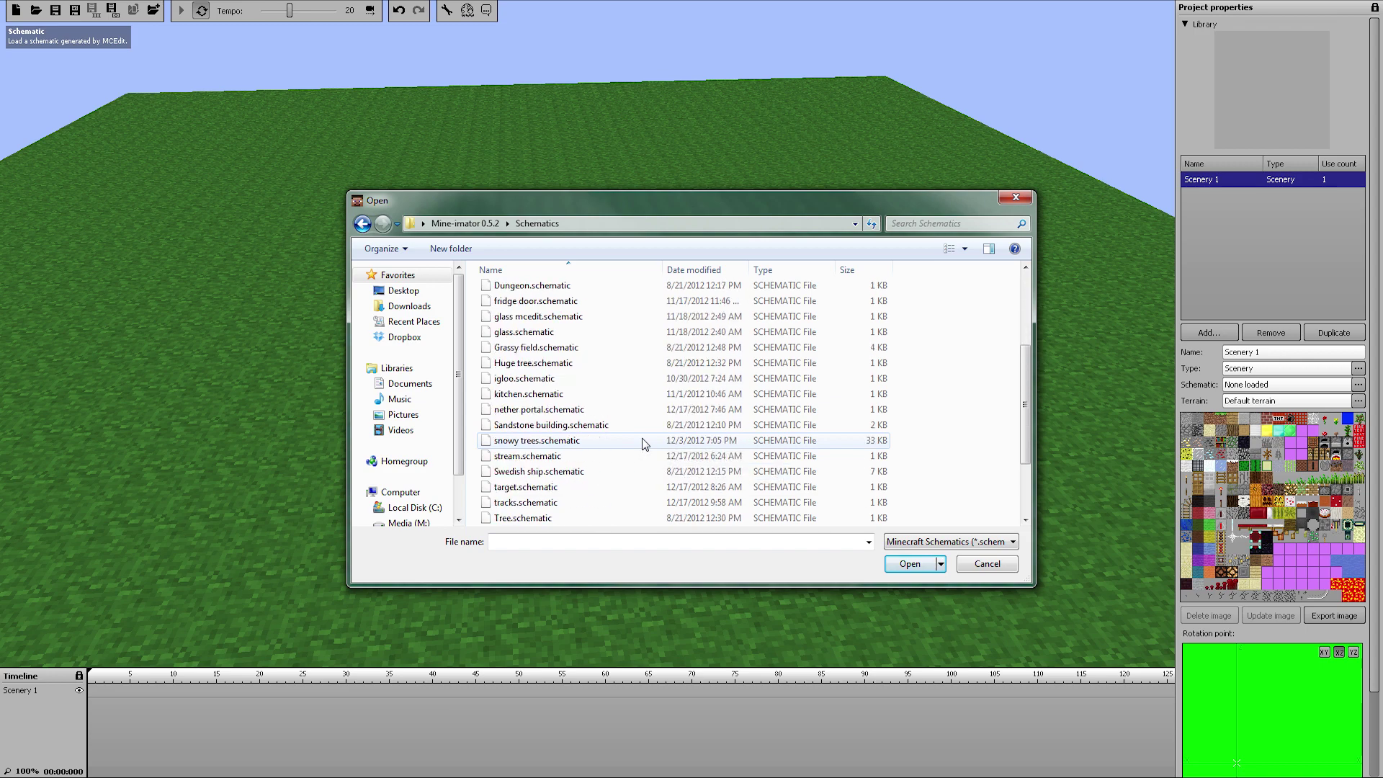
{"action": "scroll", "coordinate": [644, 445], "scroll_direction": "down", "scroll_amount": 2}
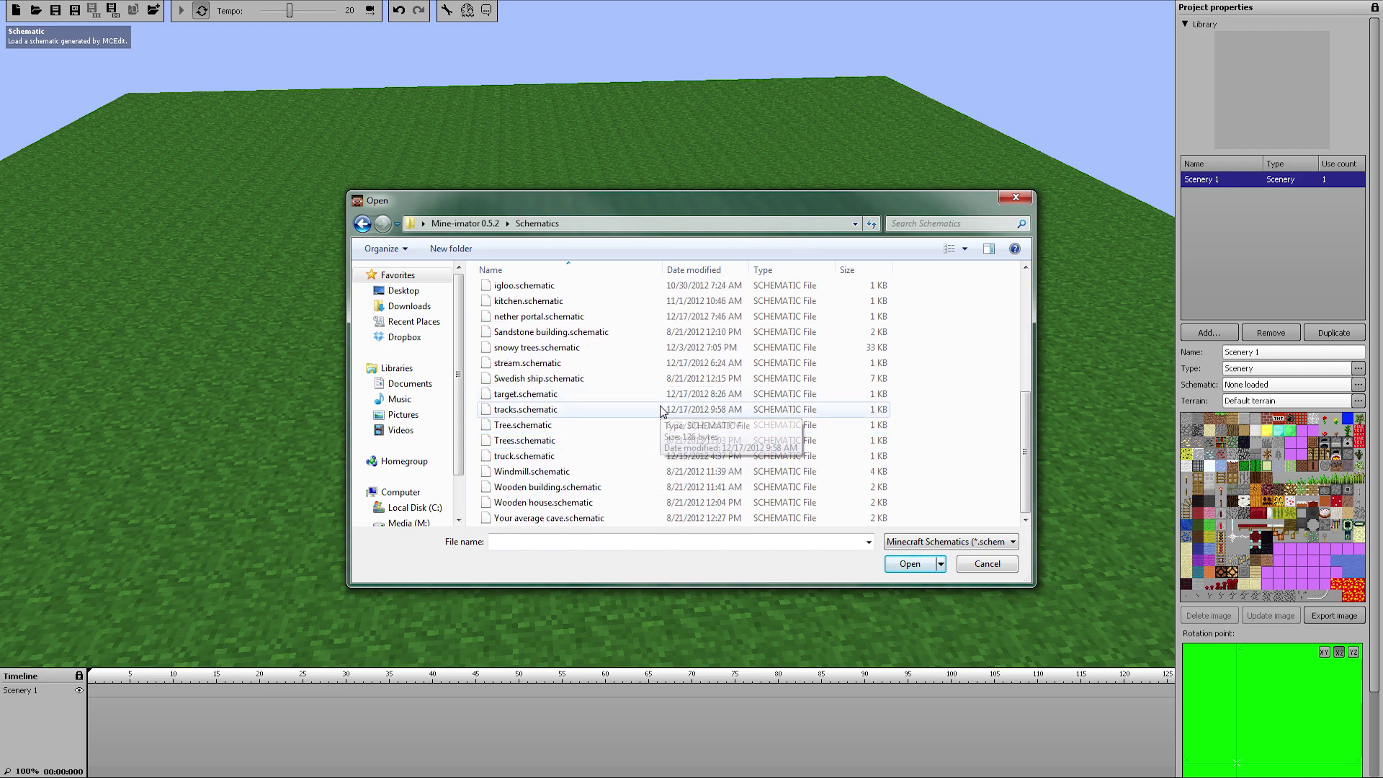
{"action": "scroll", "coordinate": [662, 410], "scroll_direction": "up", "scroll_amount": 5}
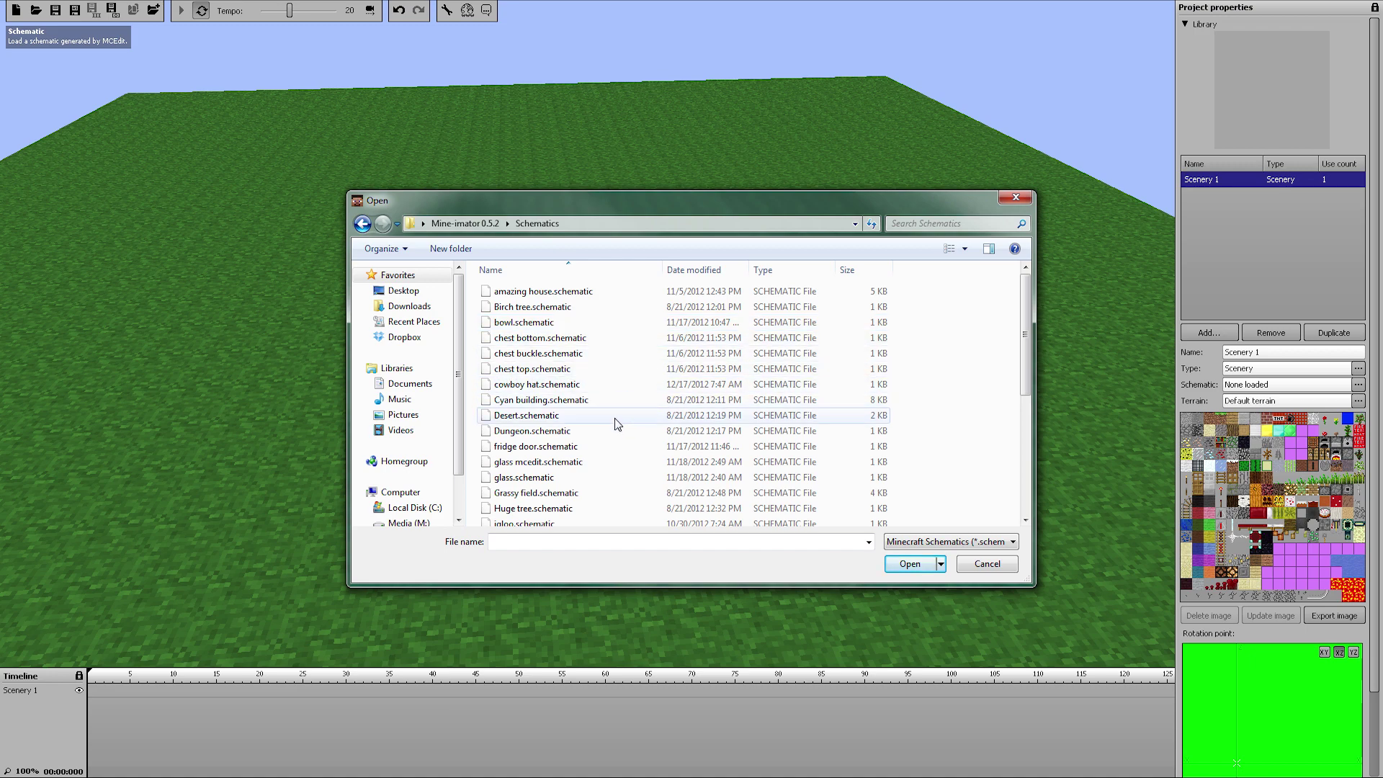
{"action": "scroll", "coordinate": [616, 421], "scroll_direction": "down", "scroll_amount": 5}
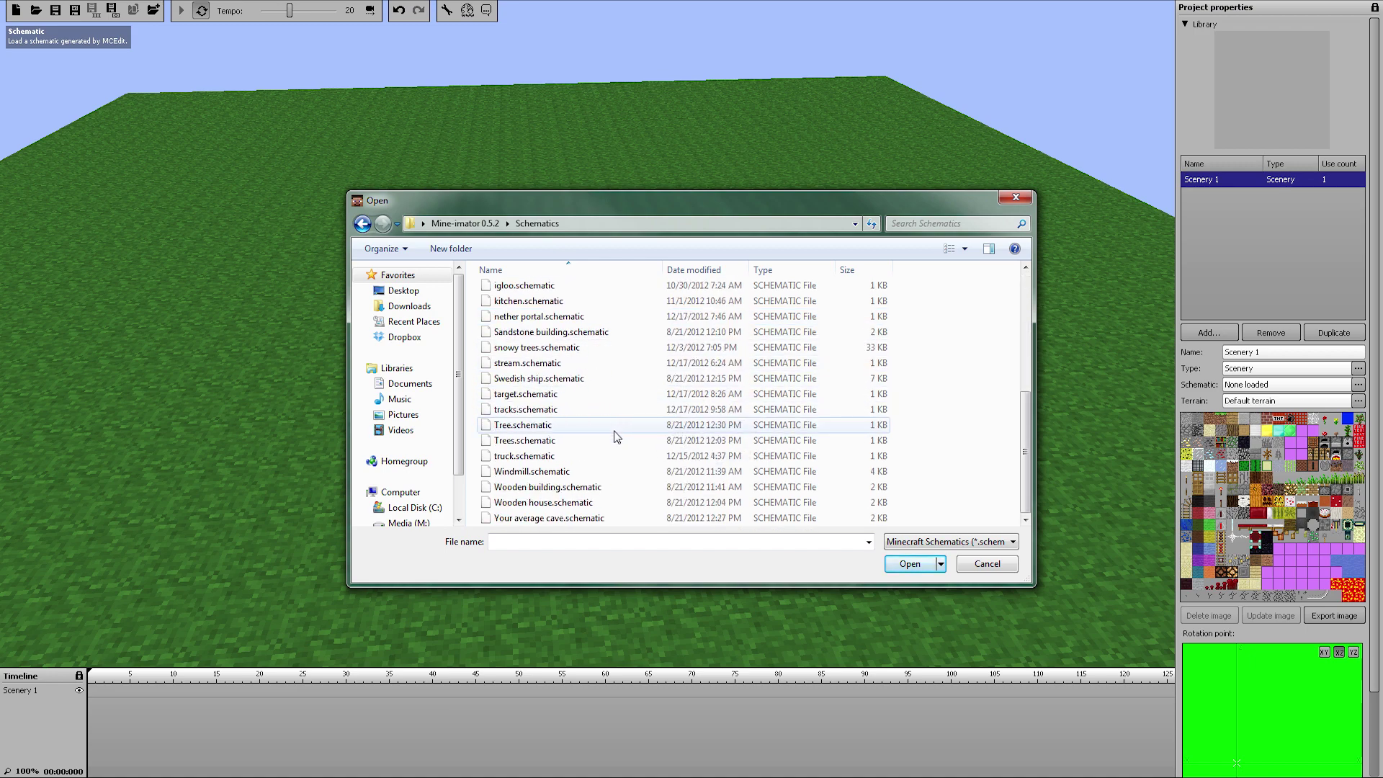
{"action": "left_click", "coordinate": [579, 502]}
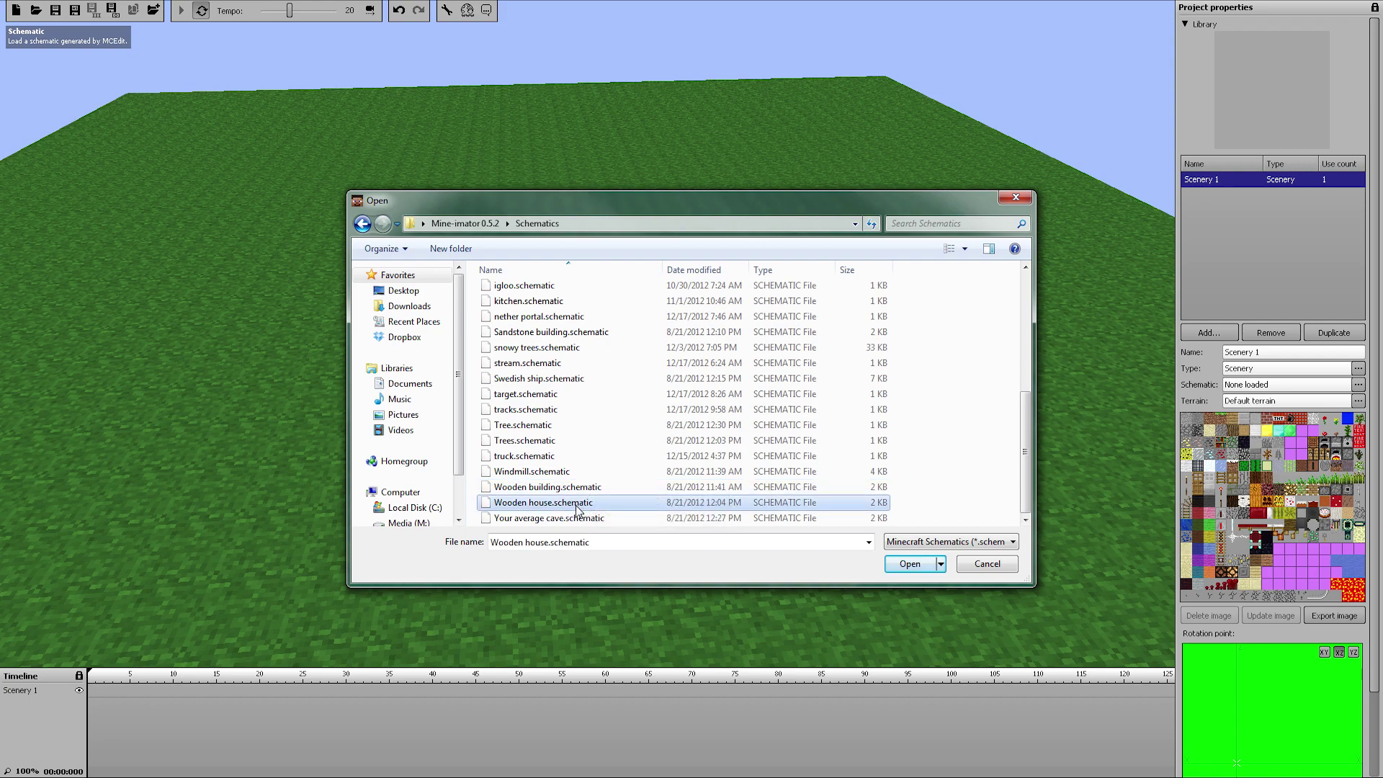
{"action": "left_click", "coordinate": [910, 566]}
- Examine the wooden house from its side and front
{"action": "left_click_drag", "start_coordinate": [940, 396], "coordinate": [986, 364]}
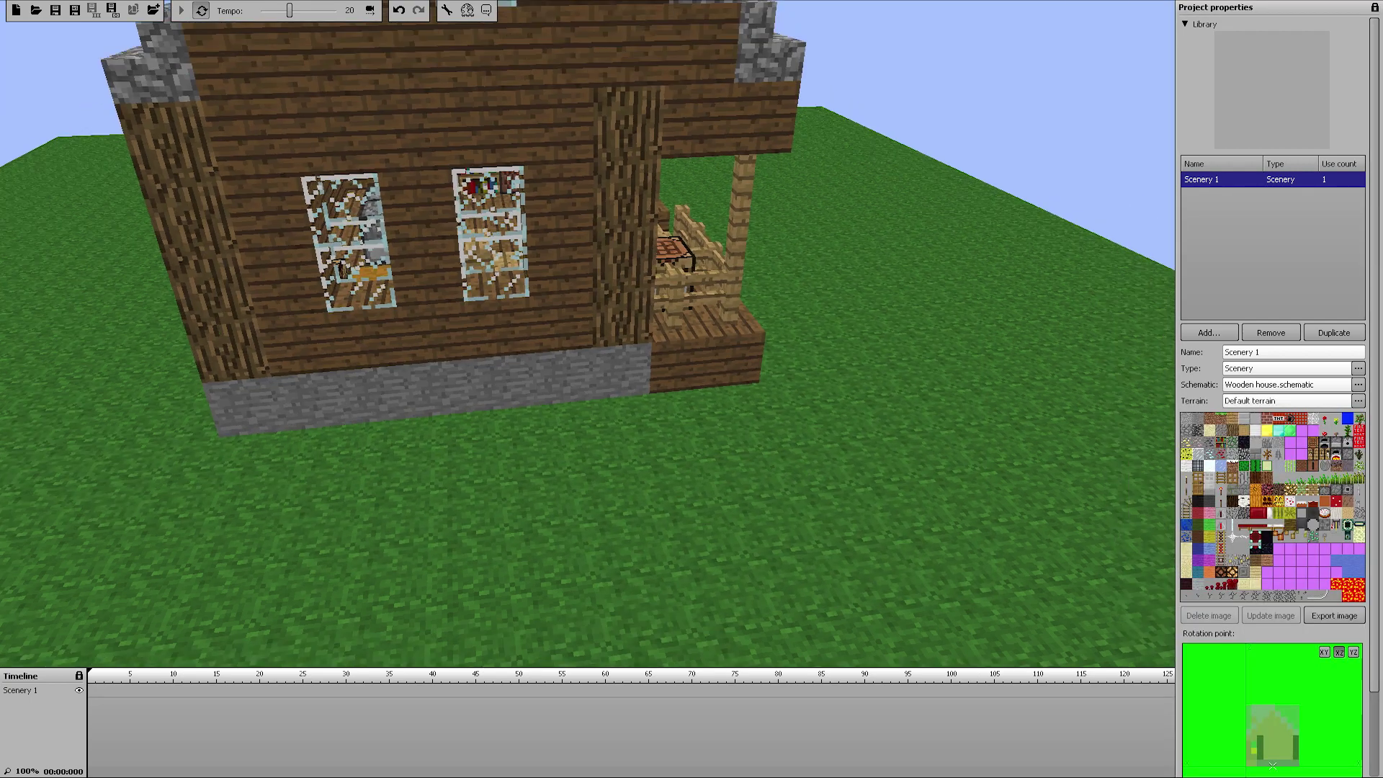
{"action": "key", "text": "w"}
{"action": "right_click_drag", "start_coordinate": [987, 364], "coordinate": [1059, 389]}
{"action": "key", "text": "d"}
{"action": "key", "text": "s"}
{"action": "key", "text": "a"}
{"action": "key", "text": "s"}
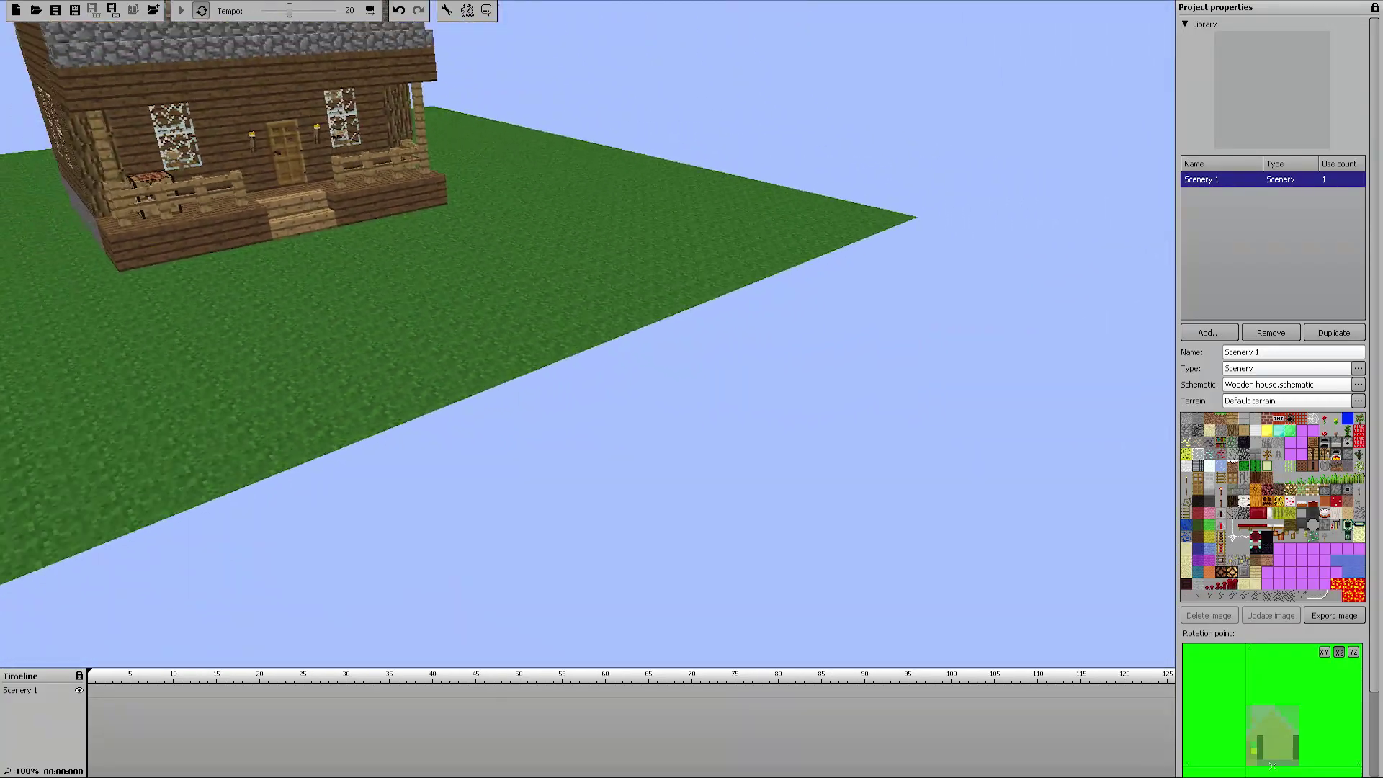
{"action": "right_click_drag", "start_coordinate": [691, 285], "coordinate": [632, 269]}
{"action": "key", "text": "w"}
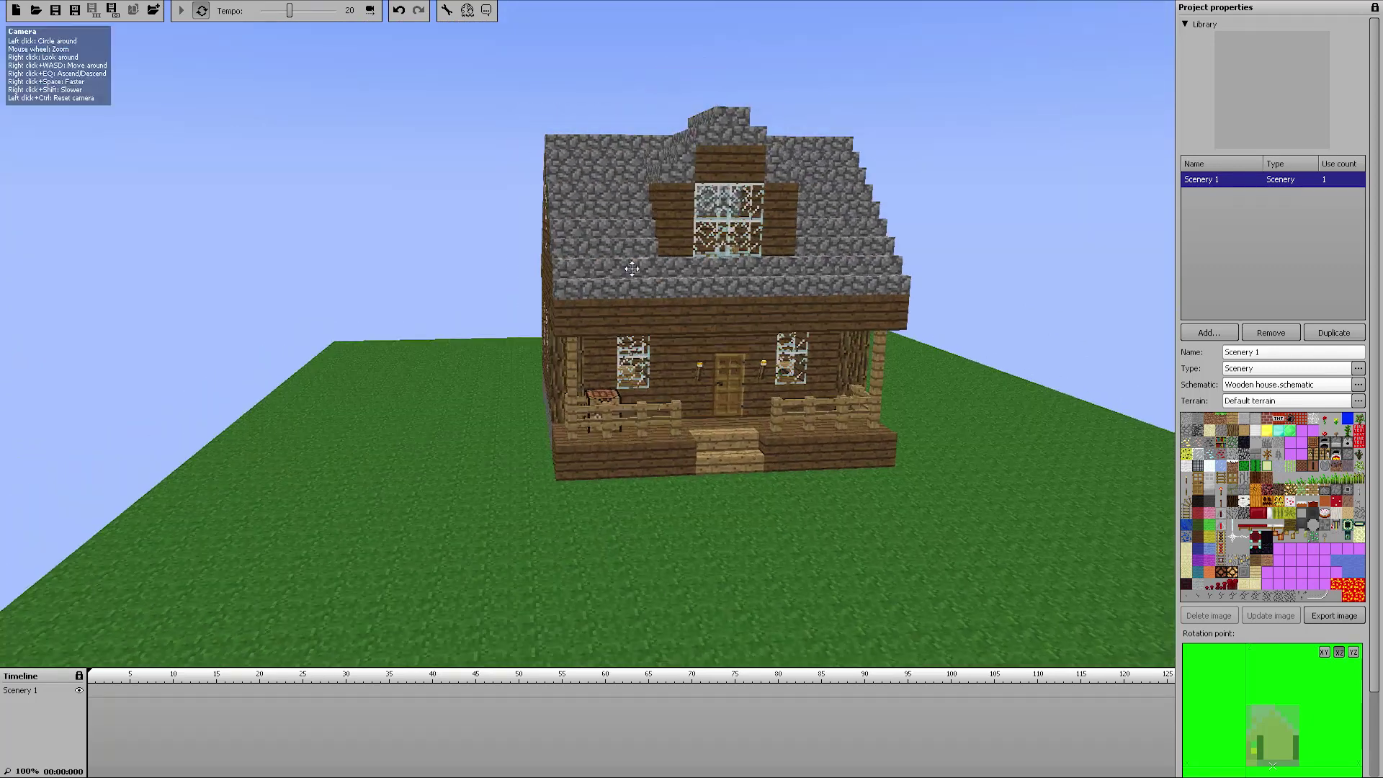
- Add a second scenery item and load Grassy field.schematic from the v0.6.2 Schematics folder into it
{"action": "left_click", "coordinate": [1213, 334]}
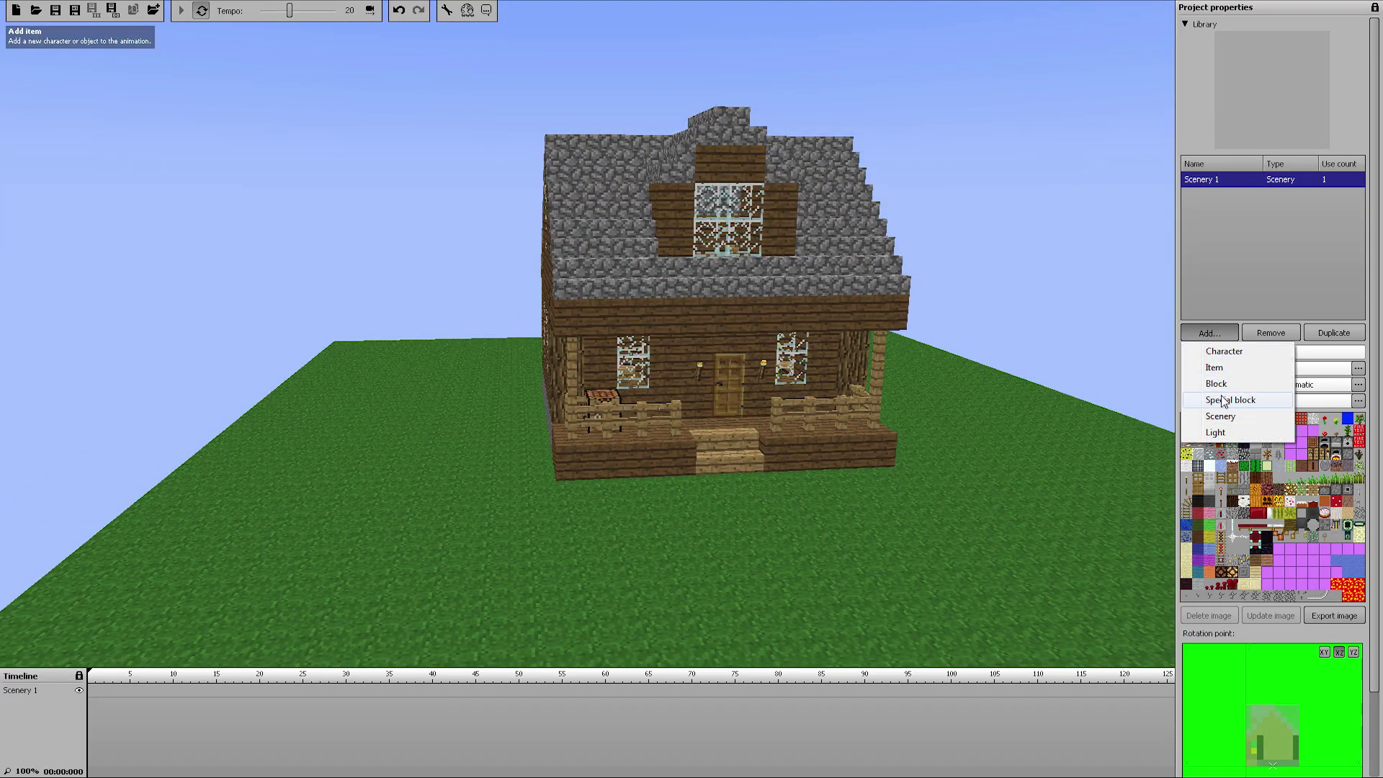
{"action": "left_click", "coordinate": [1222, 417]}
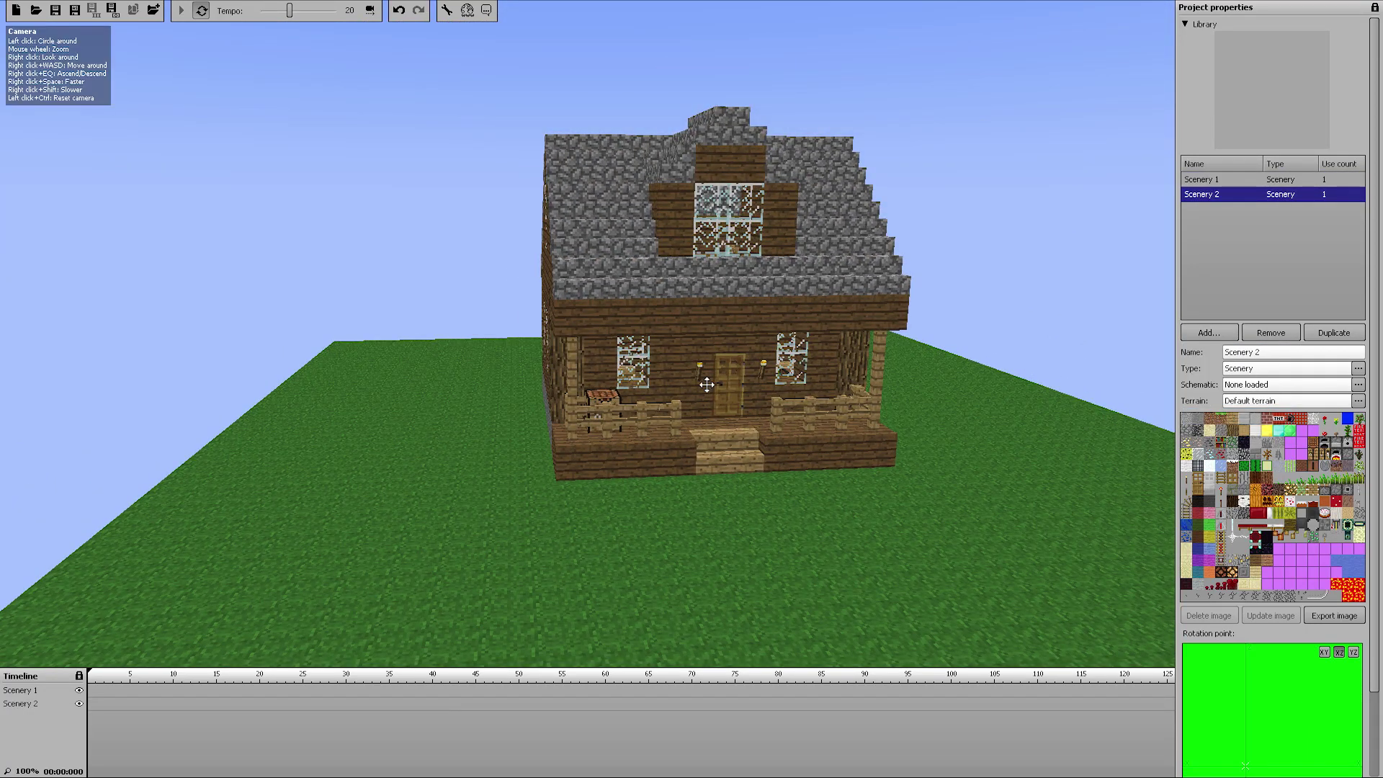
{"action": "left_click", "coordinate": [1245, 390]}
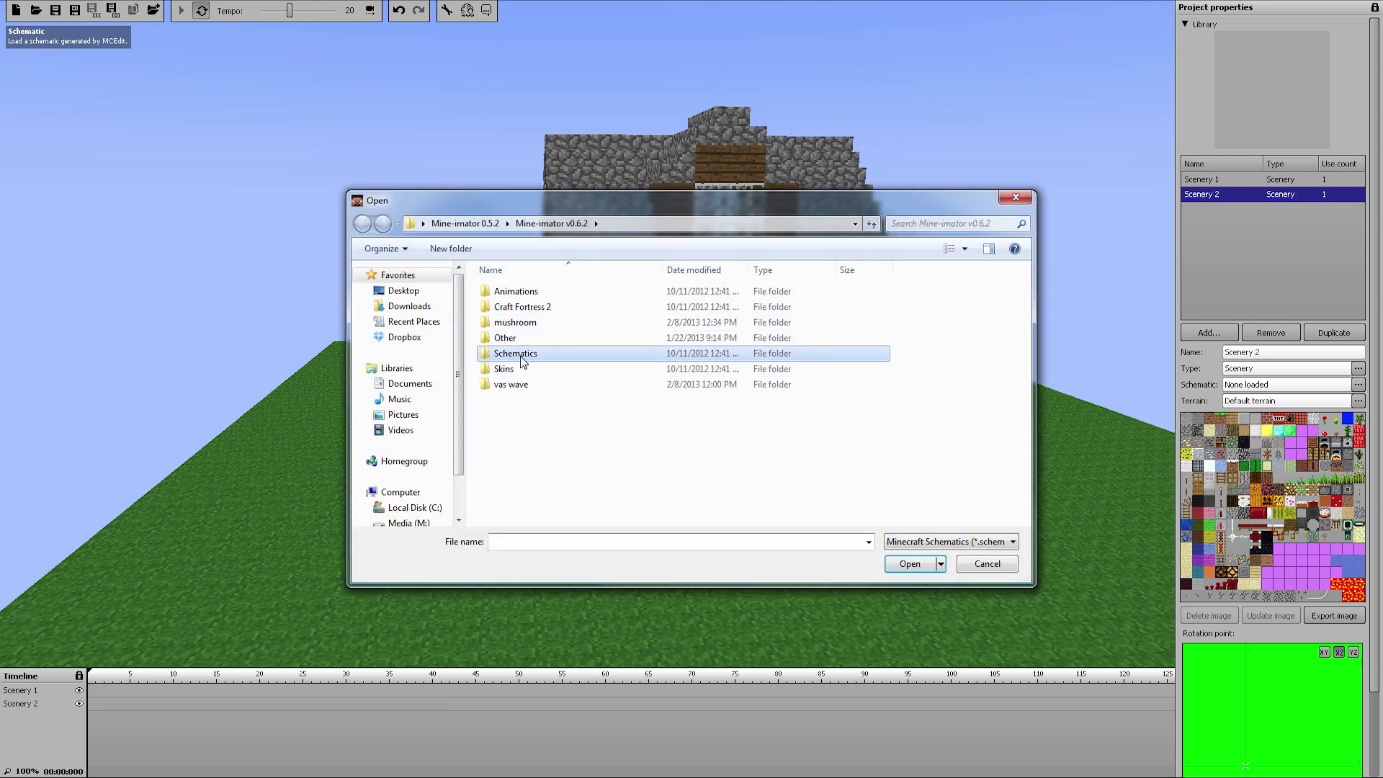
{"action": "left_click", "coordinate": [562, 353]}
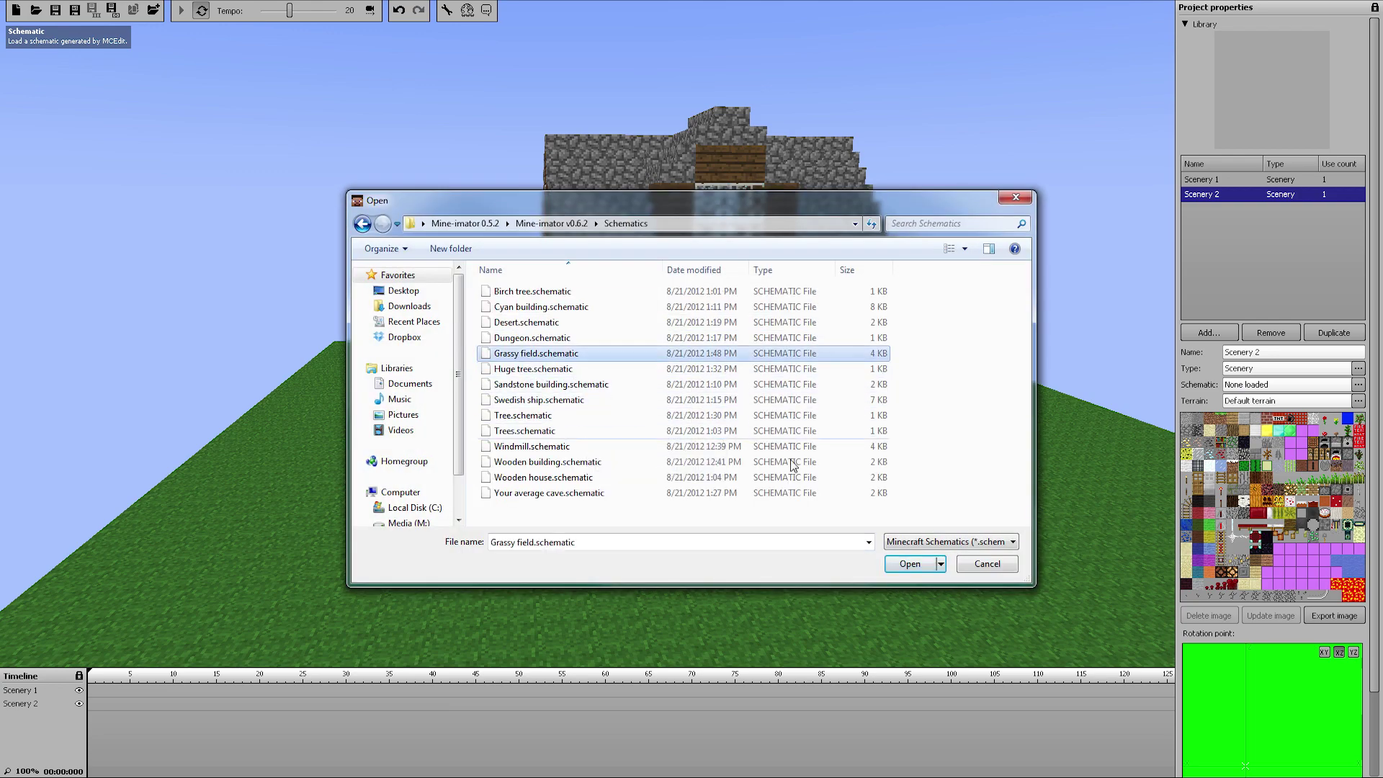
{"action": "left_click", "coordinate": [910, 564]}
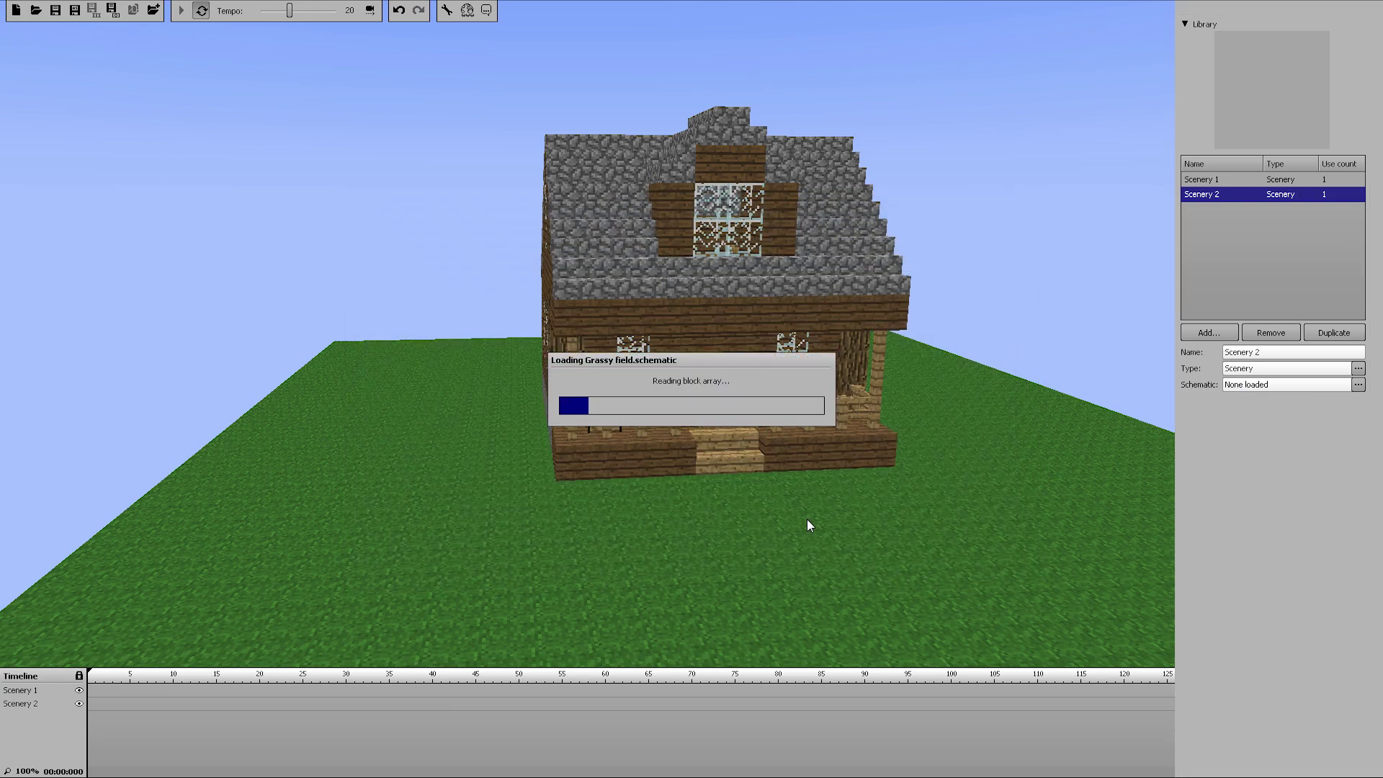
{"action": "left_click_drag", "start_coordinate": [807, 519], "coordinate": [619, 524]}
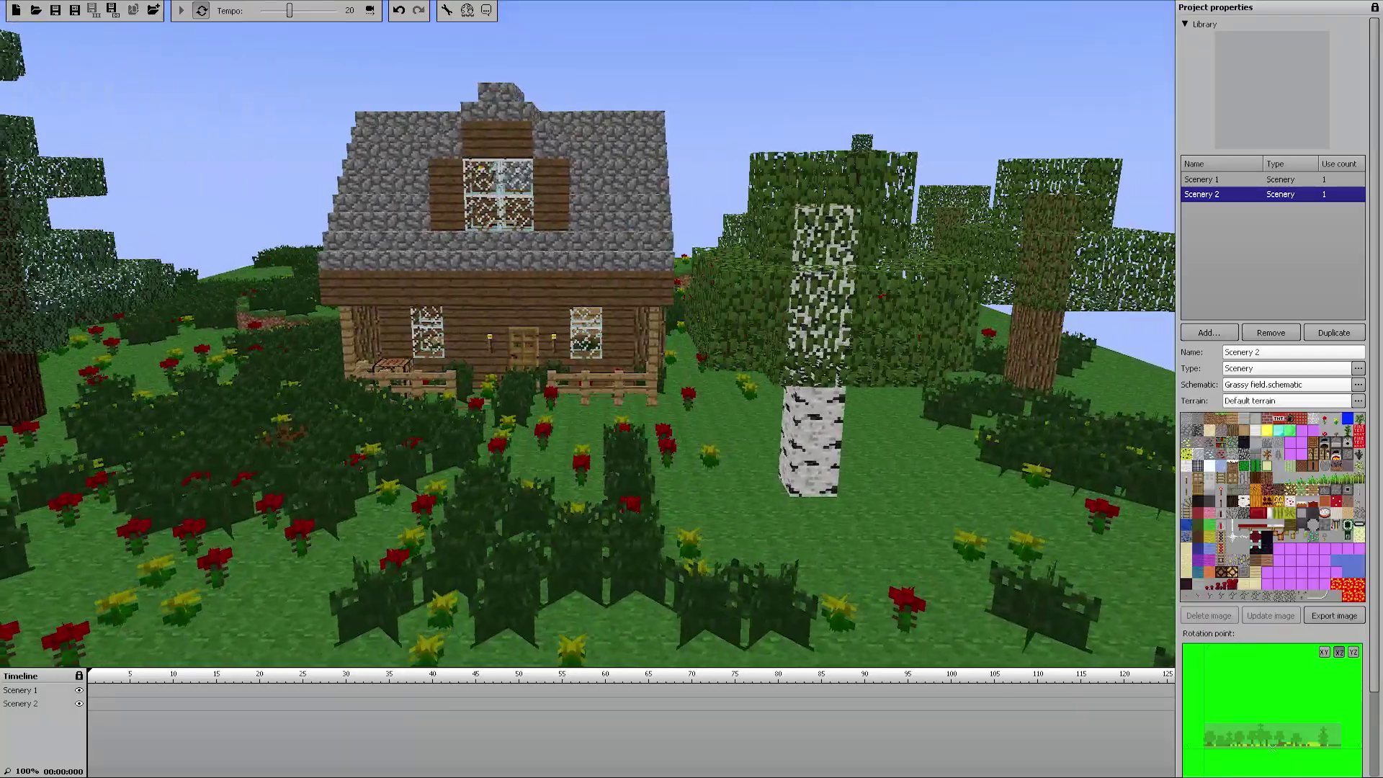
{"action": "right_click_drag", "start_coordinate": [620, 524], "coordinate": [530, 527]}
{"action": "key", "text": "s"}
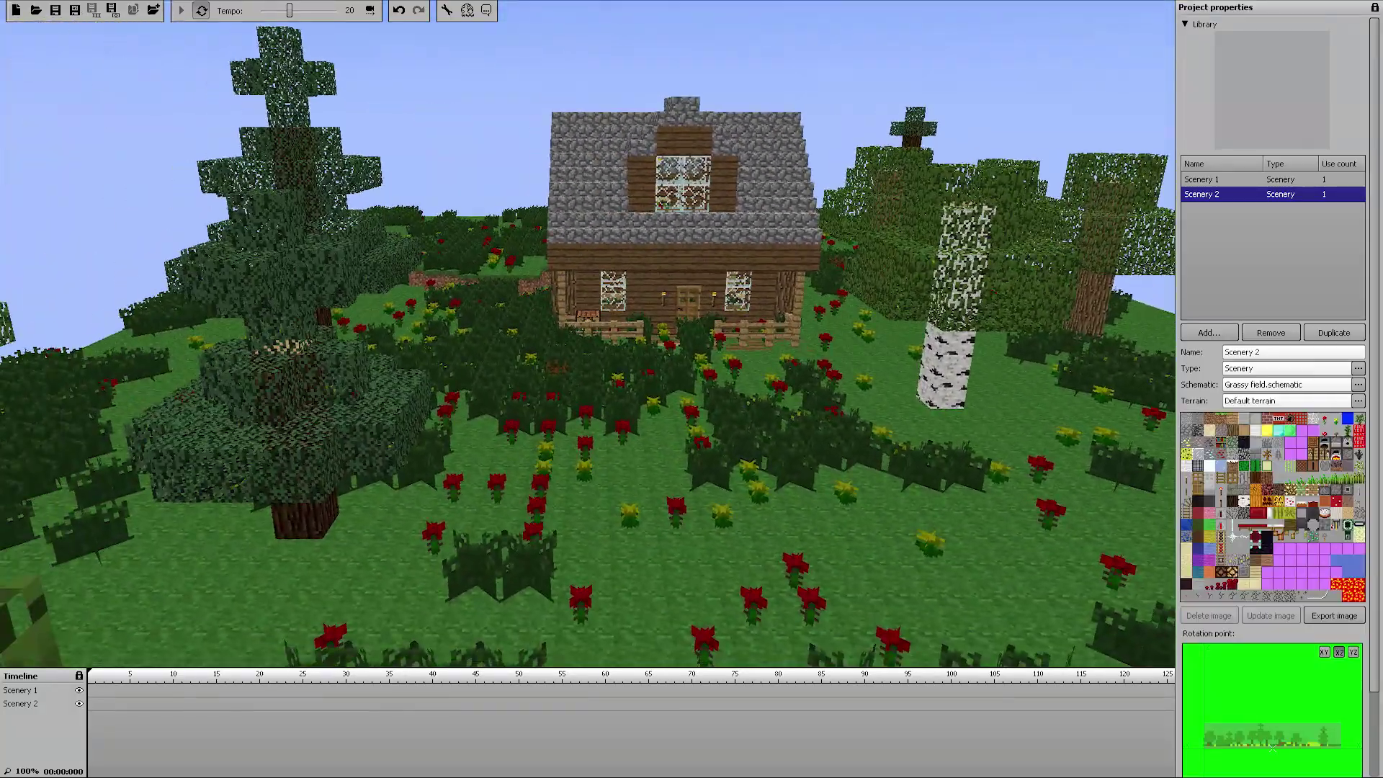
- Replace the second scenery item's schematic with Desert.schematic from the v0.6.2 Schematics folder
{"action": "left_click", "coordinate": [1256, 384]}
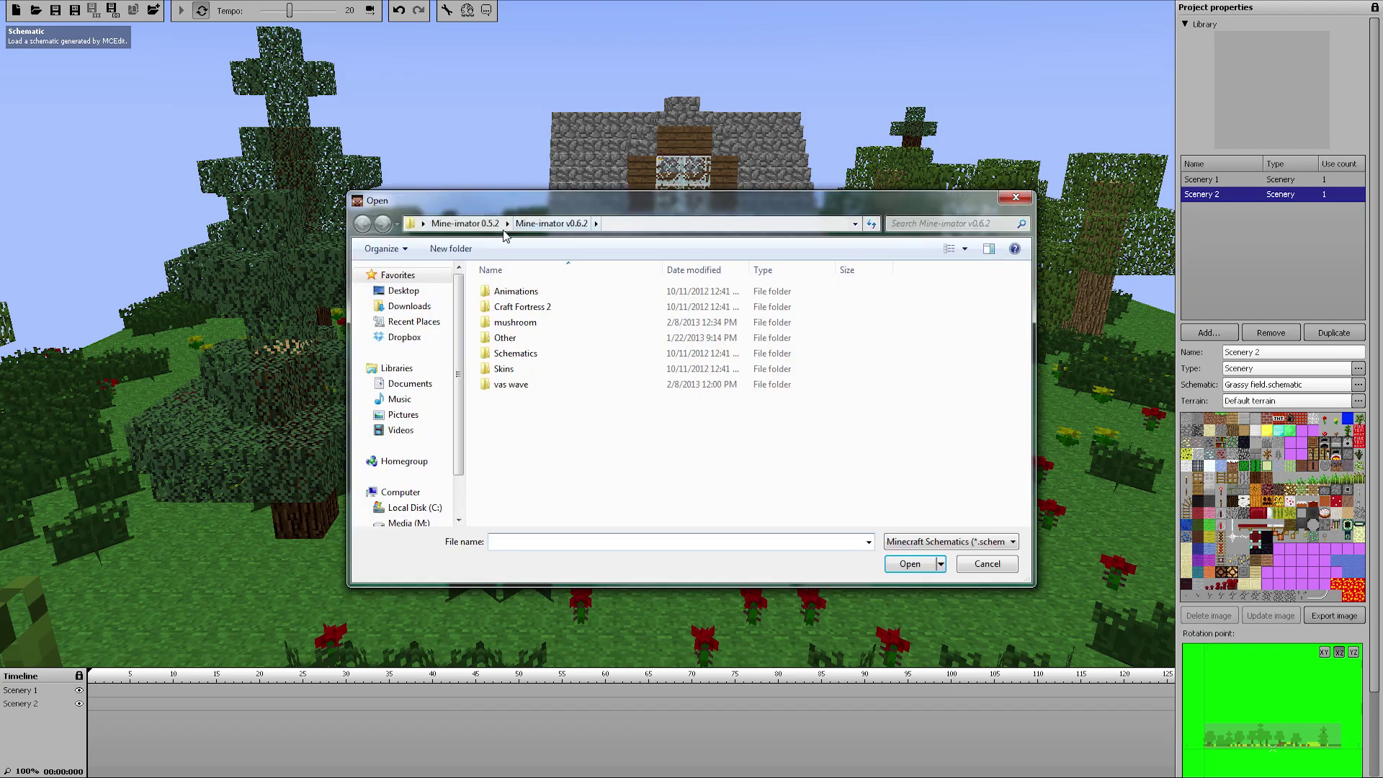
{"action": "double_click", "coordinate": [515, 353]}
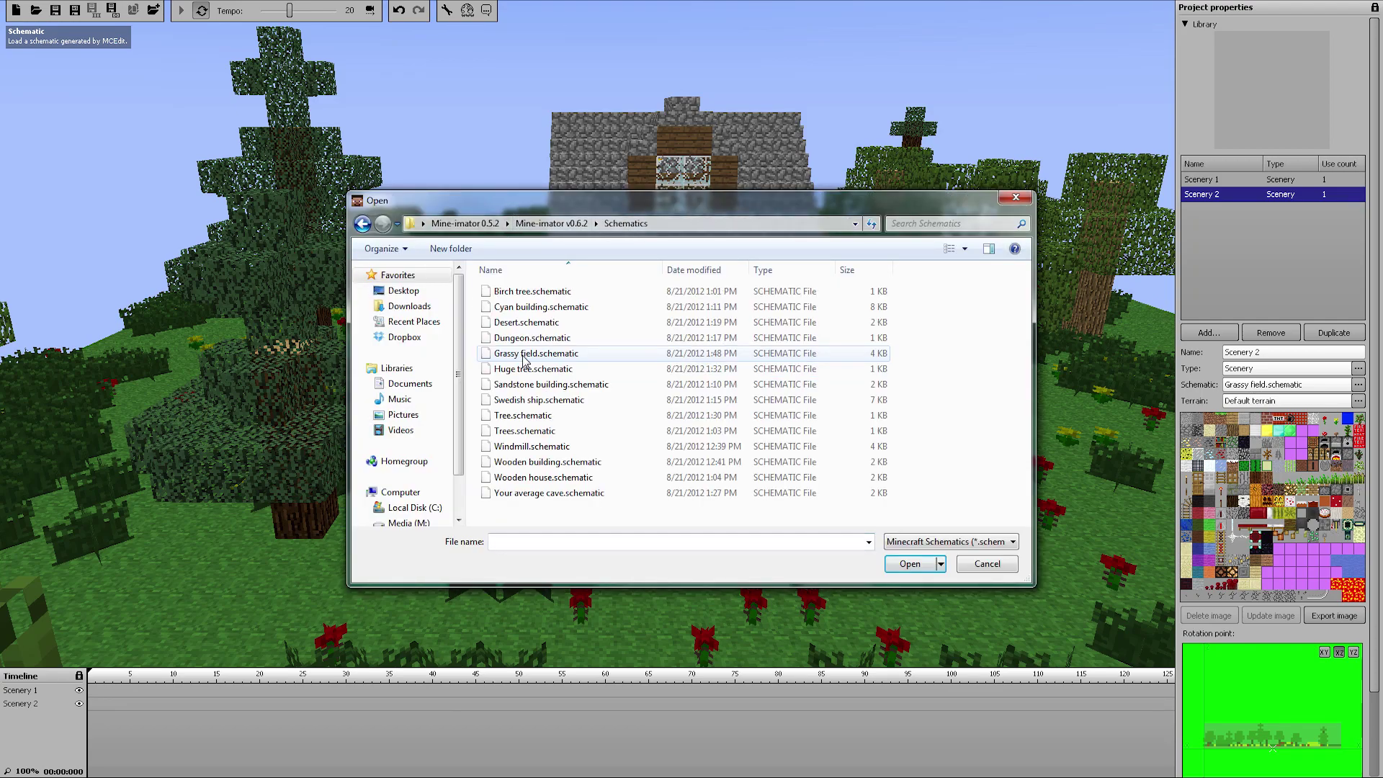
{"action": "left_click", "coordinate": [563, 324]}
{"action": "left_click", "coordinate": [910, 566]}
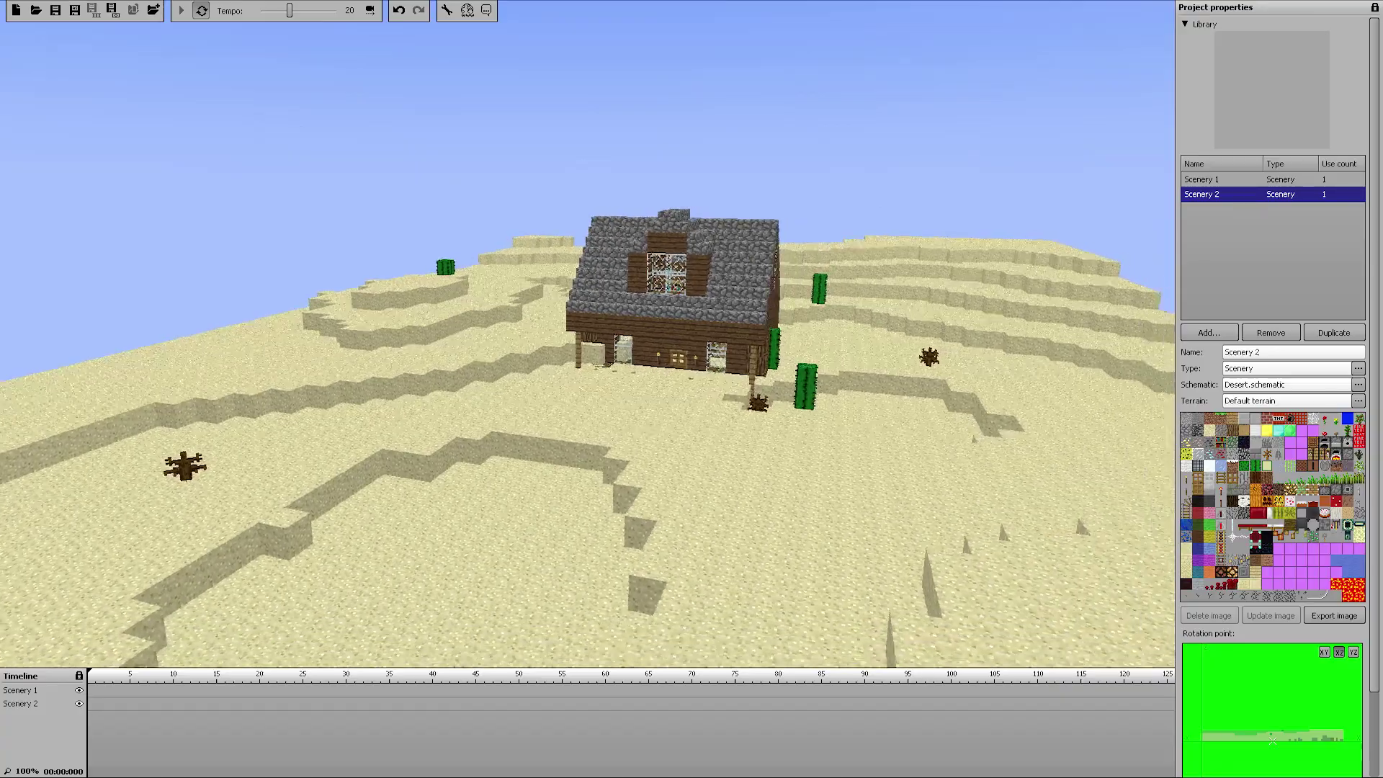
- Examine how the wooden house sits in the desert terrain from the front and side
{"action": "key", "text": "w"}
{"action": "right_click_drag", "start_coordinate": [695, 420], "coordinate": [728, 447]}
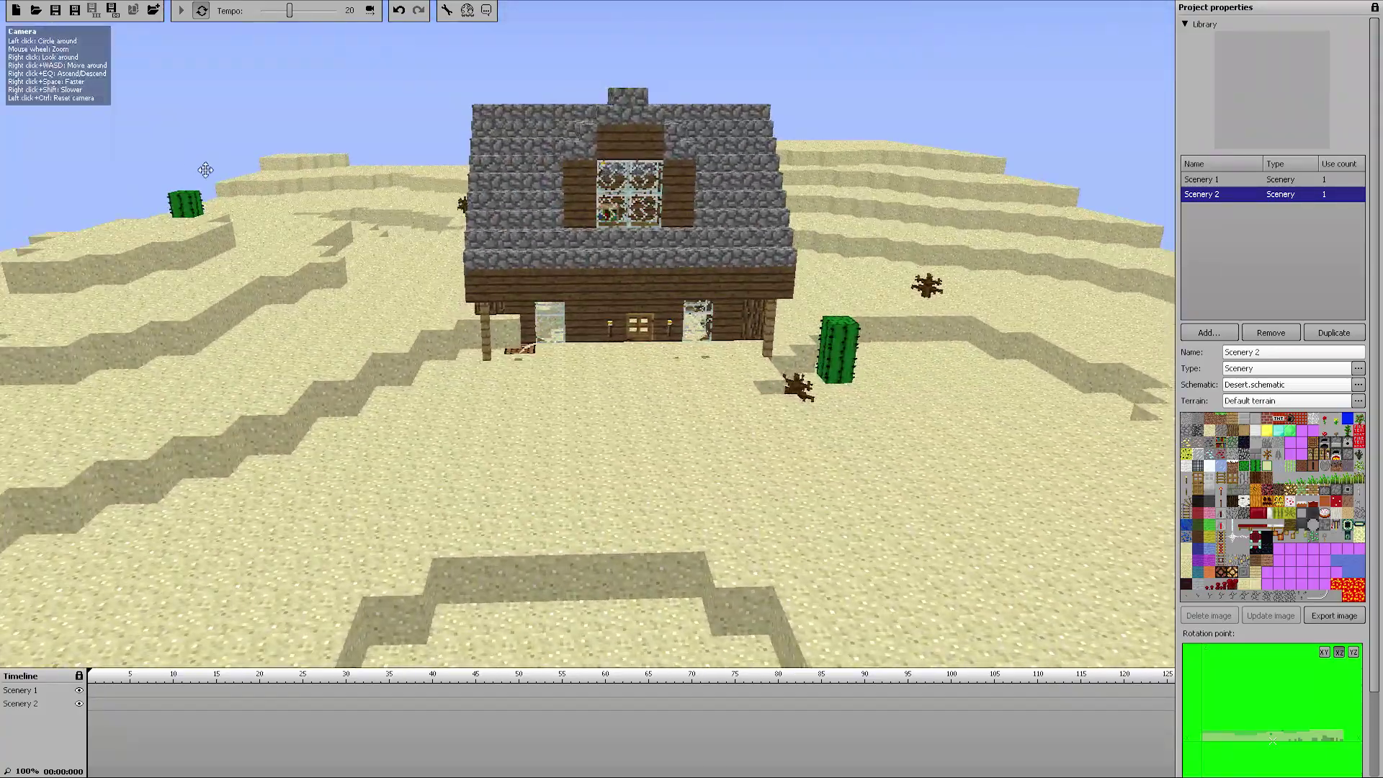
{"action": "left_click_drag", "start_coordinate": [205, 170], "coordinate": [346, 205]}
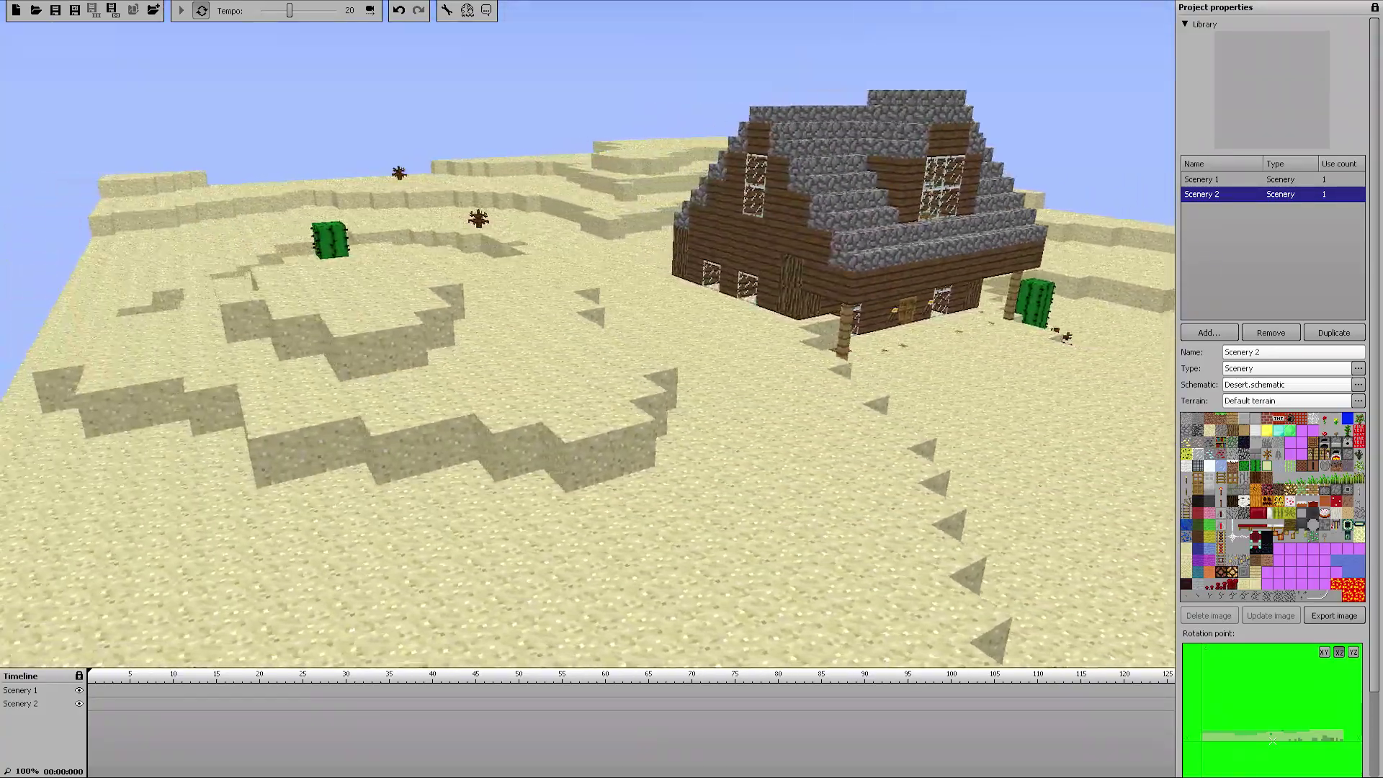
{"action": "key", "text": "a"}
{"action": "right_click_drag", "start_coordinate": [340, 162], "coordinate": [85, 5]}
{"action": "key", "text": "d"}
{"action": "key", "text": "w"}
{"action": "key", "text": "d"}
{"action": "key", "text": "s"}
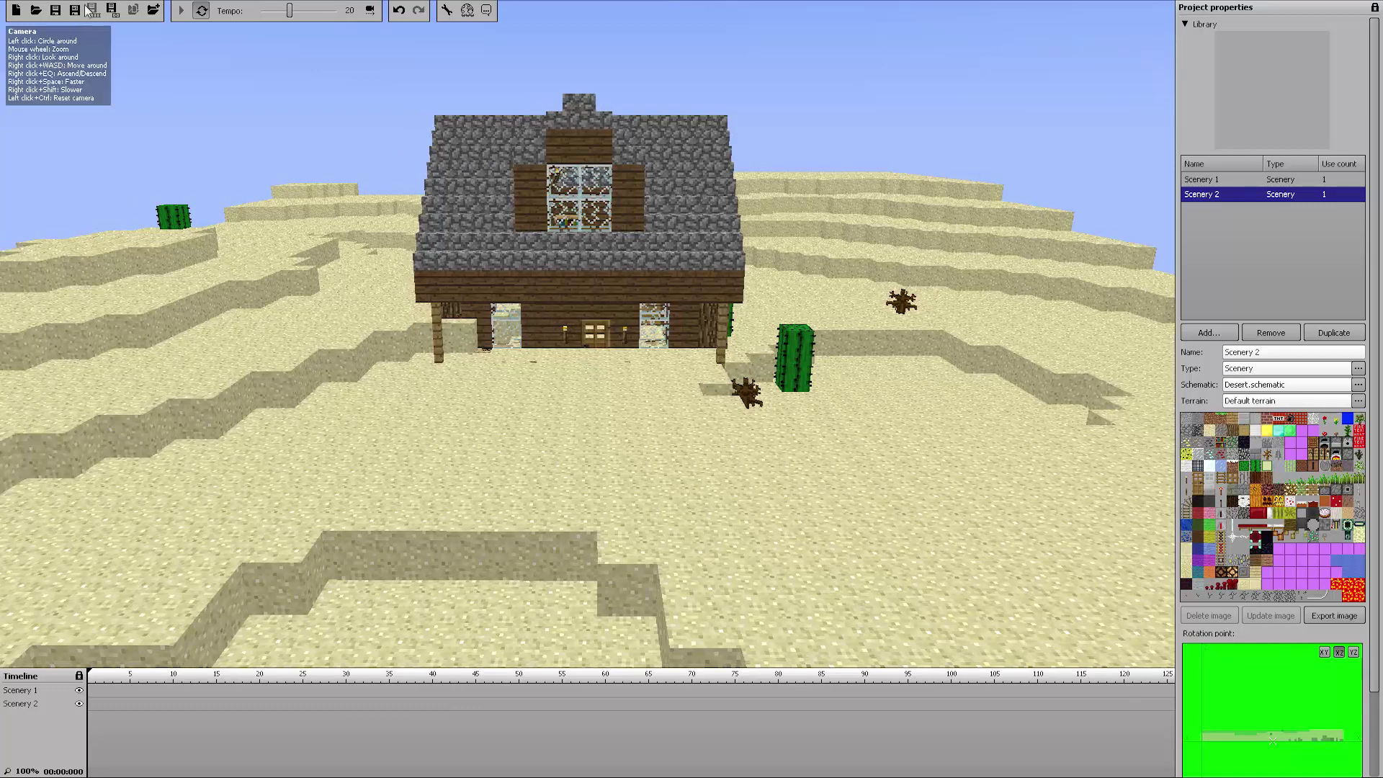
- Enlarge the timeline area upward and rename the wooden house scenery item to House
{"action": "left_click", "coordinate": [1220, 183]}
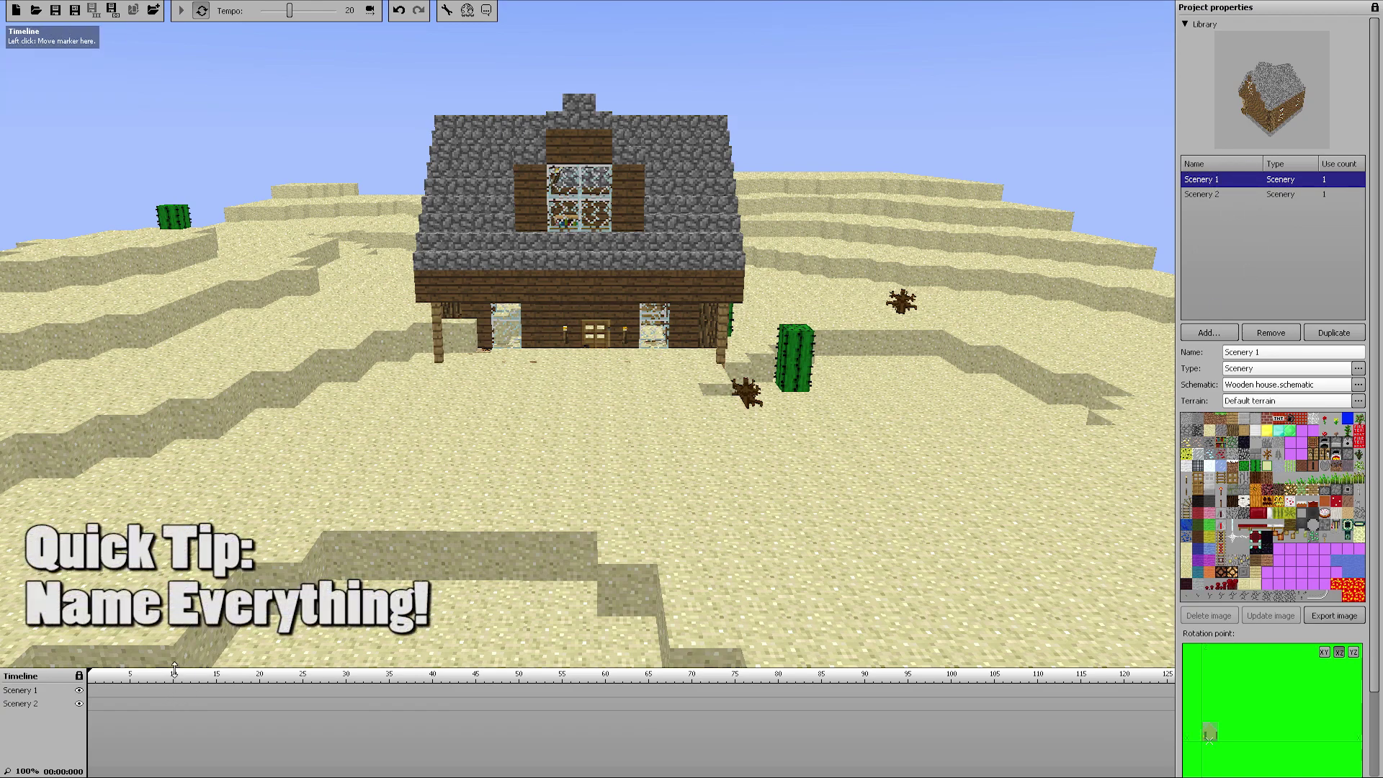
{"action": "left_click_drag", "start_coordinate": [175, 669], "coordinate": [231, 560]}
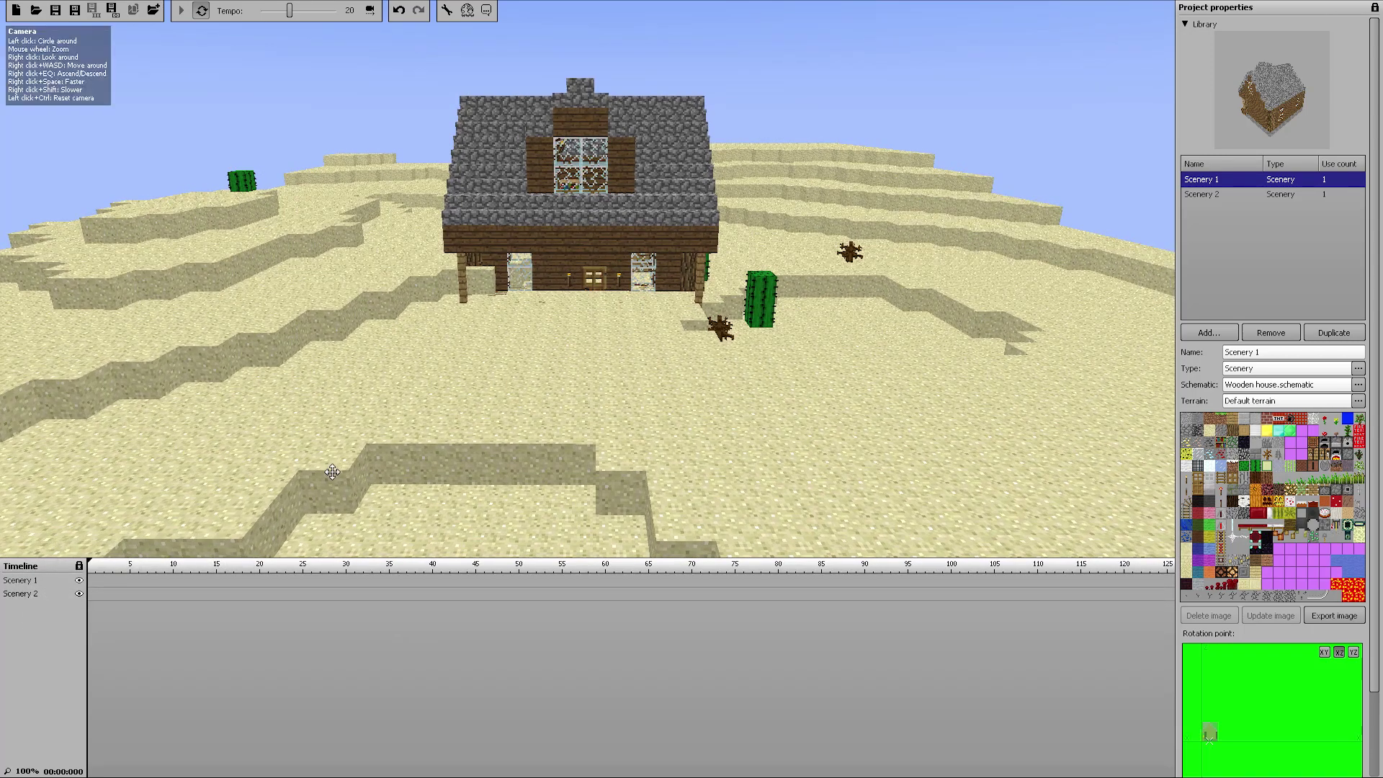
{"action": "left_click", "coordinate": [1269, 353]}
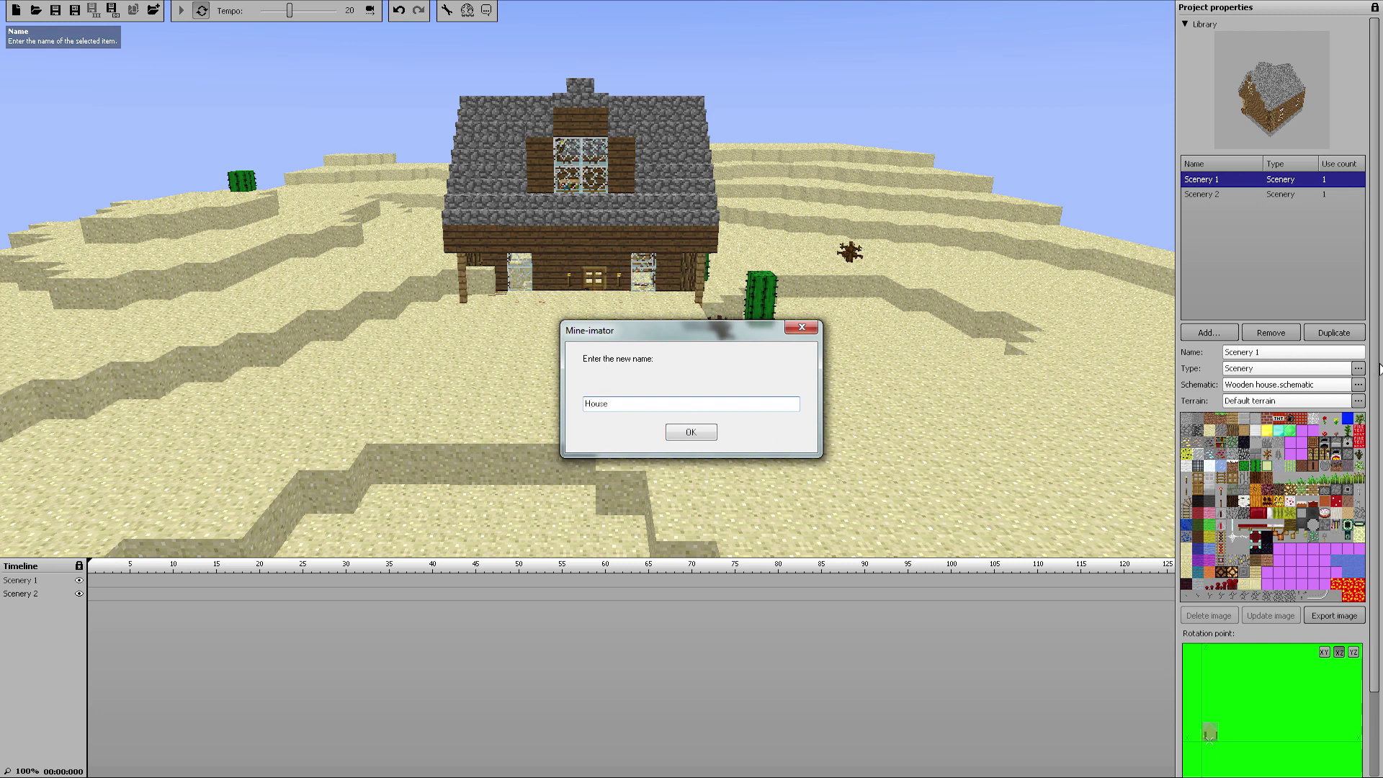
{"action": "left_click", "coordinate": [690, 432]}
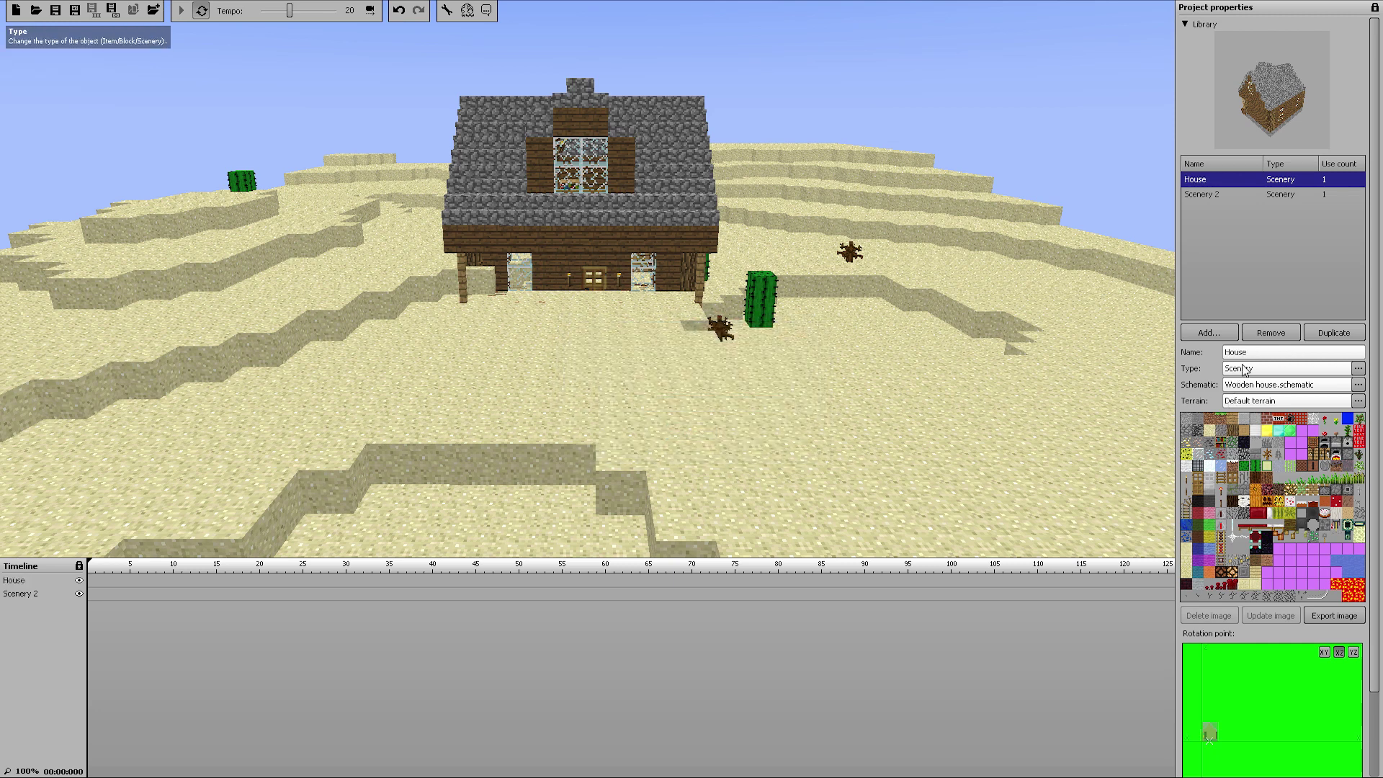
- Rename the second scenery item, the desert terrain, to Desert
{"action": "left_click", "coordinate": [1201, 194]}
{"action": "left_click", "coordinate": [1250, 353]}
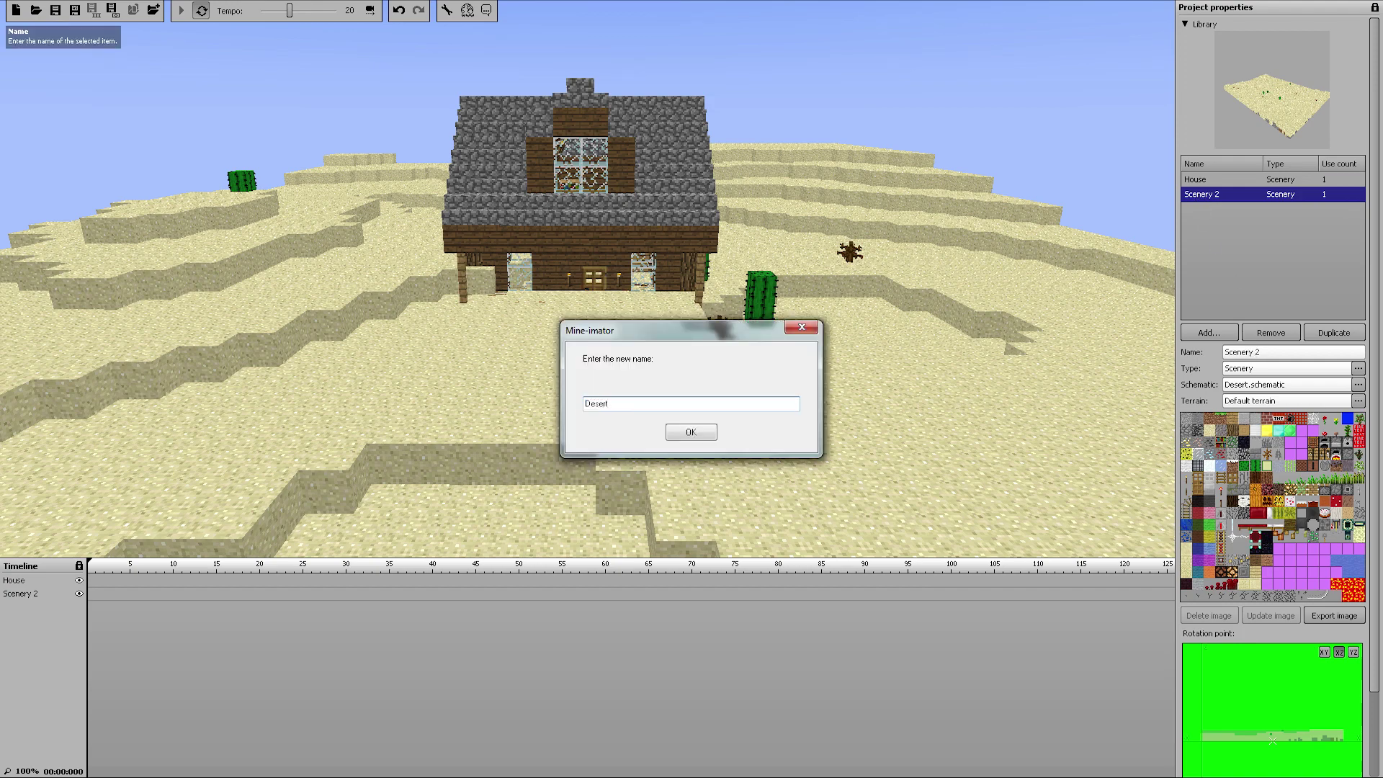
{"action": "key", "text": "Return"}
{"action": "right_click_drag", "start_coordinate": [841, 372], "coordinate": [826, 359]}
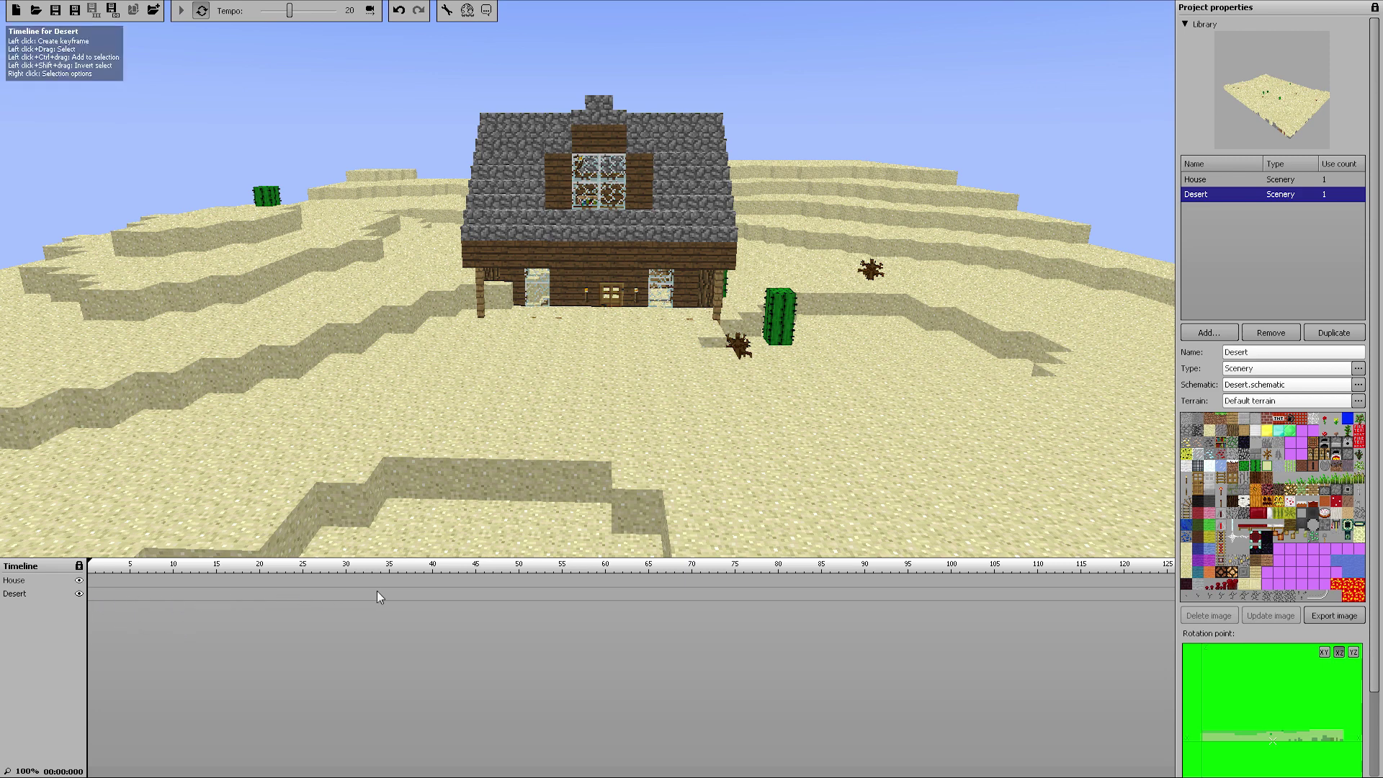
{"action": "left_click", "coordinate": [99, 600]}
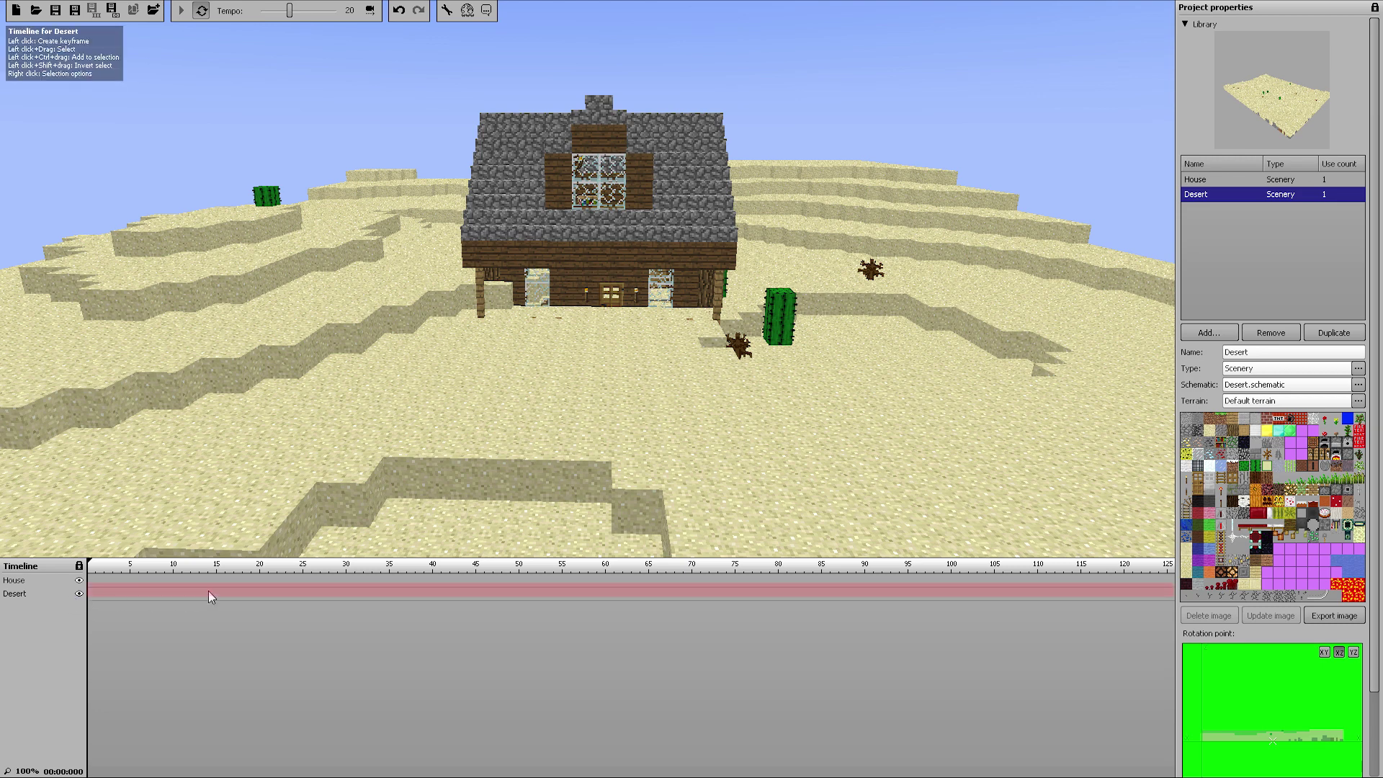
{"action": "left_click", "coordinate": [56, 580]}
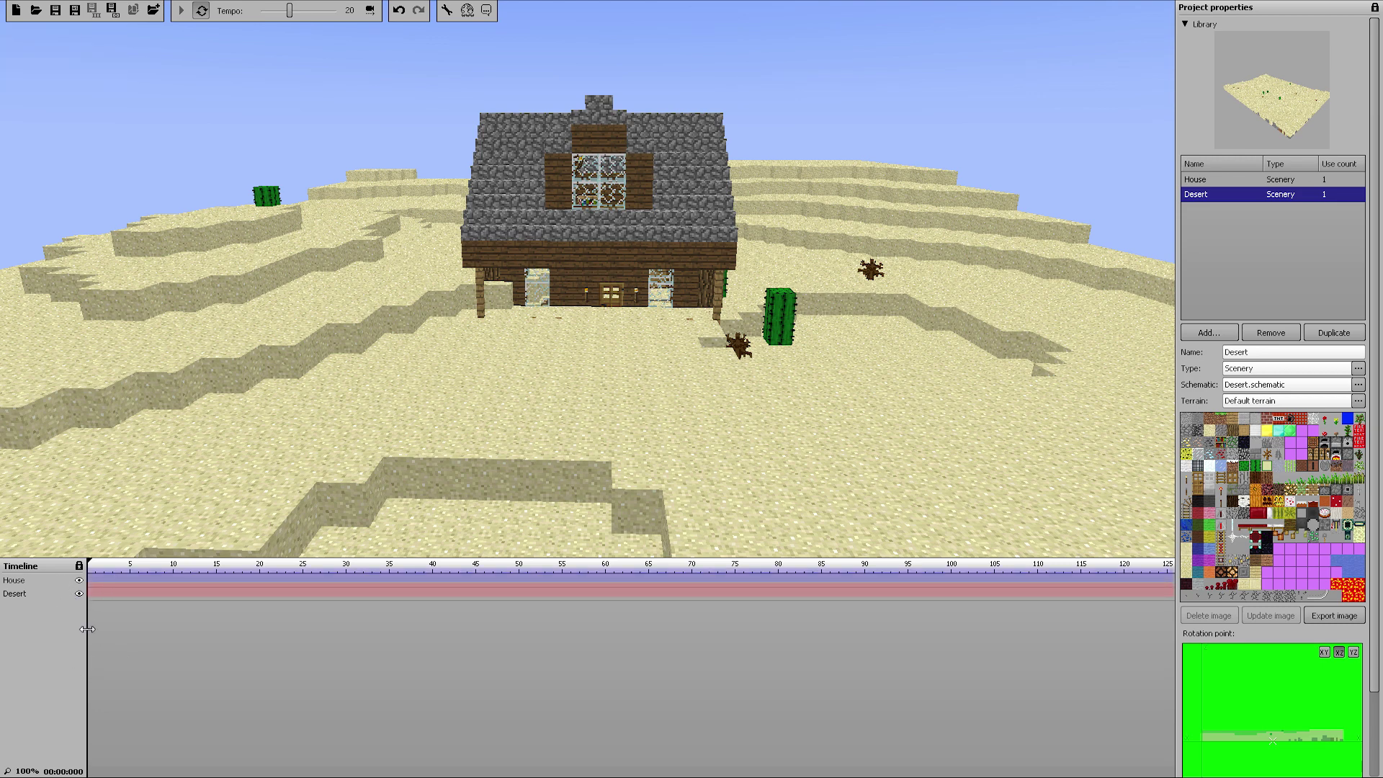
{"action": "left_click", "coordinate": [127, 652]}
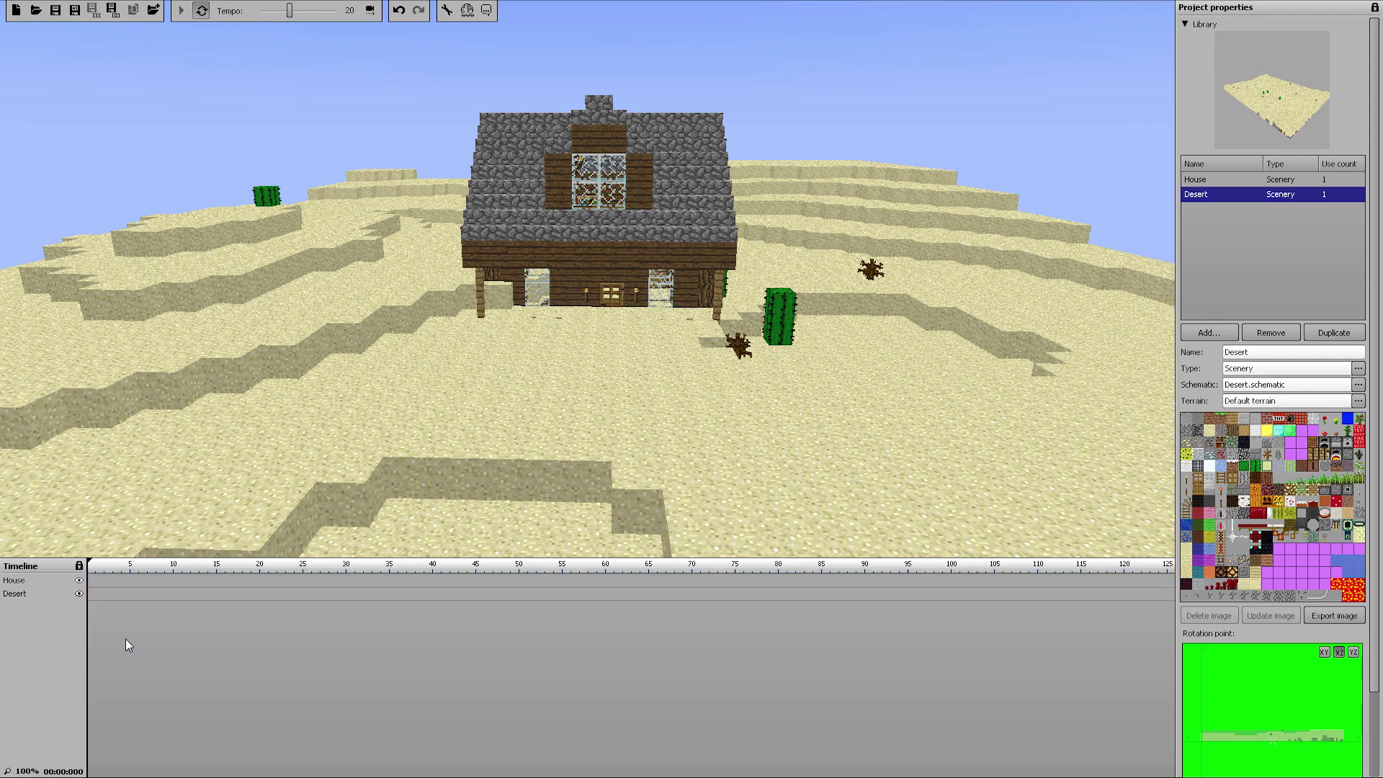
- Create a Desert keyframe at the start of the timeline and lower the terrain until the house's porch stands on the sand
{"action": "left_click", "coordinate": [88, 597]}
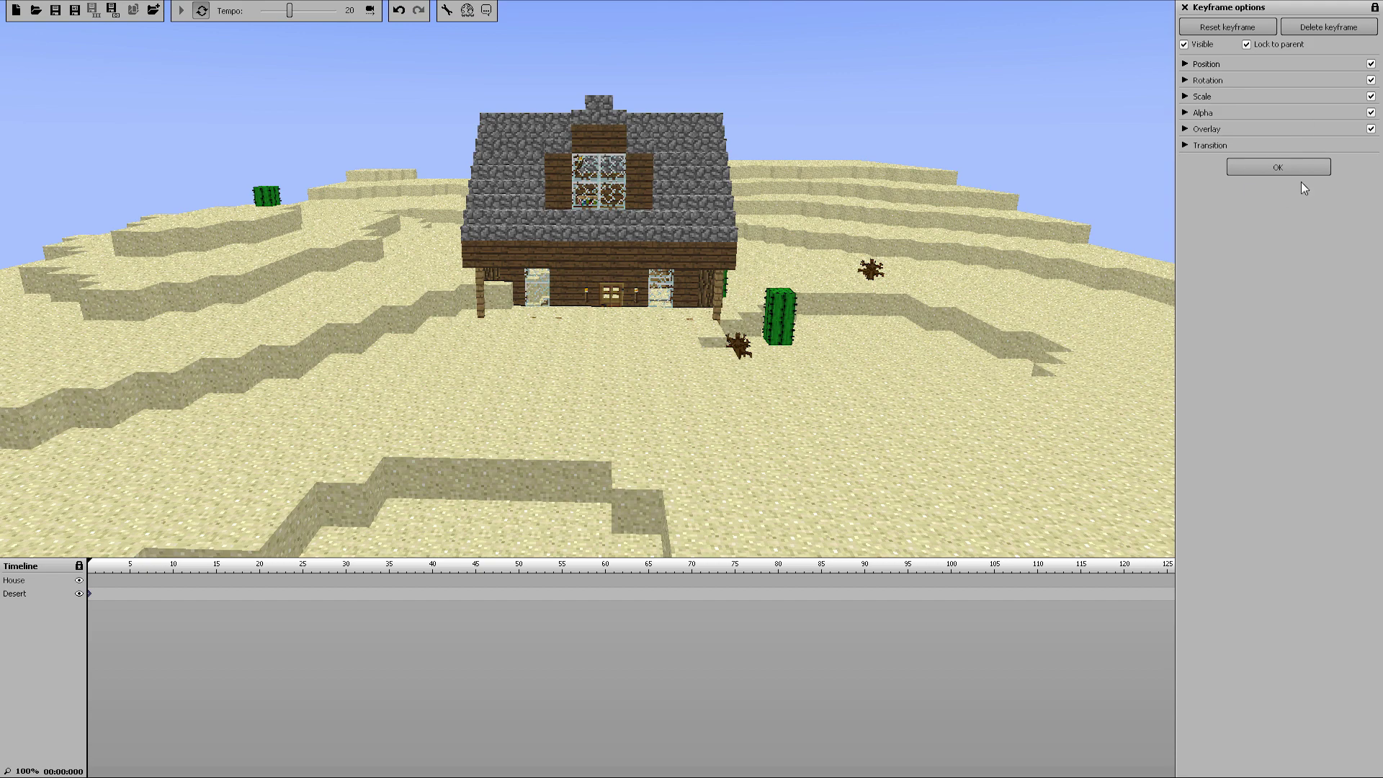
{"action": "left_click", "coordinate": [1184, 65]}
{"action": "left_click_drag", "start_coordinate": [601, 257], "coordinate": [596, 286]}
{"action": "right_click_drag", "start_coordinate": [886, 369], "coordinate": [258, 164]}
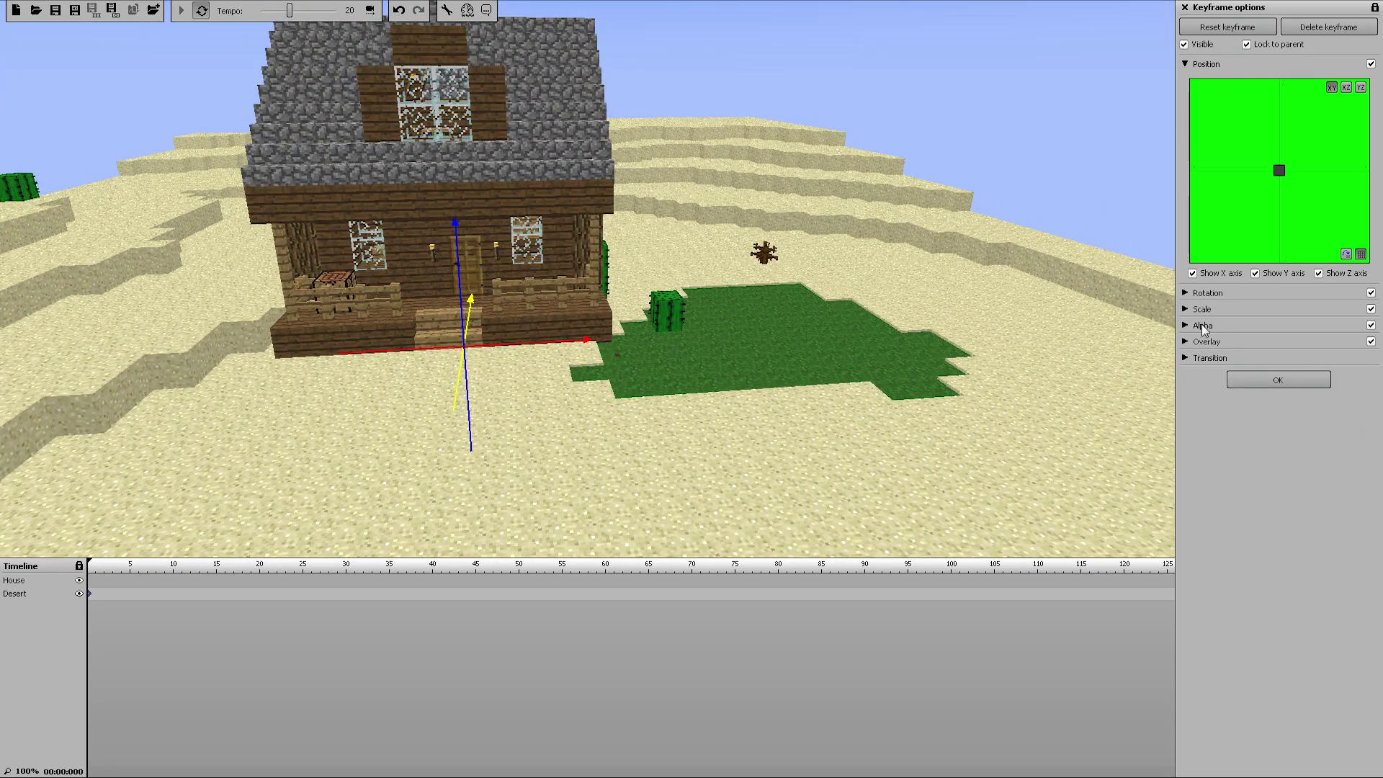
{"action": "left_click", "coordinate": [1264, 378]}
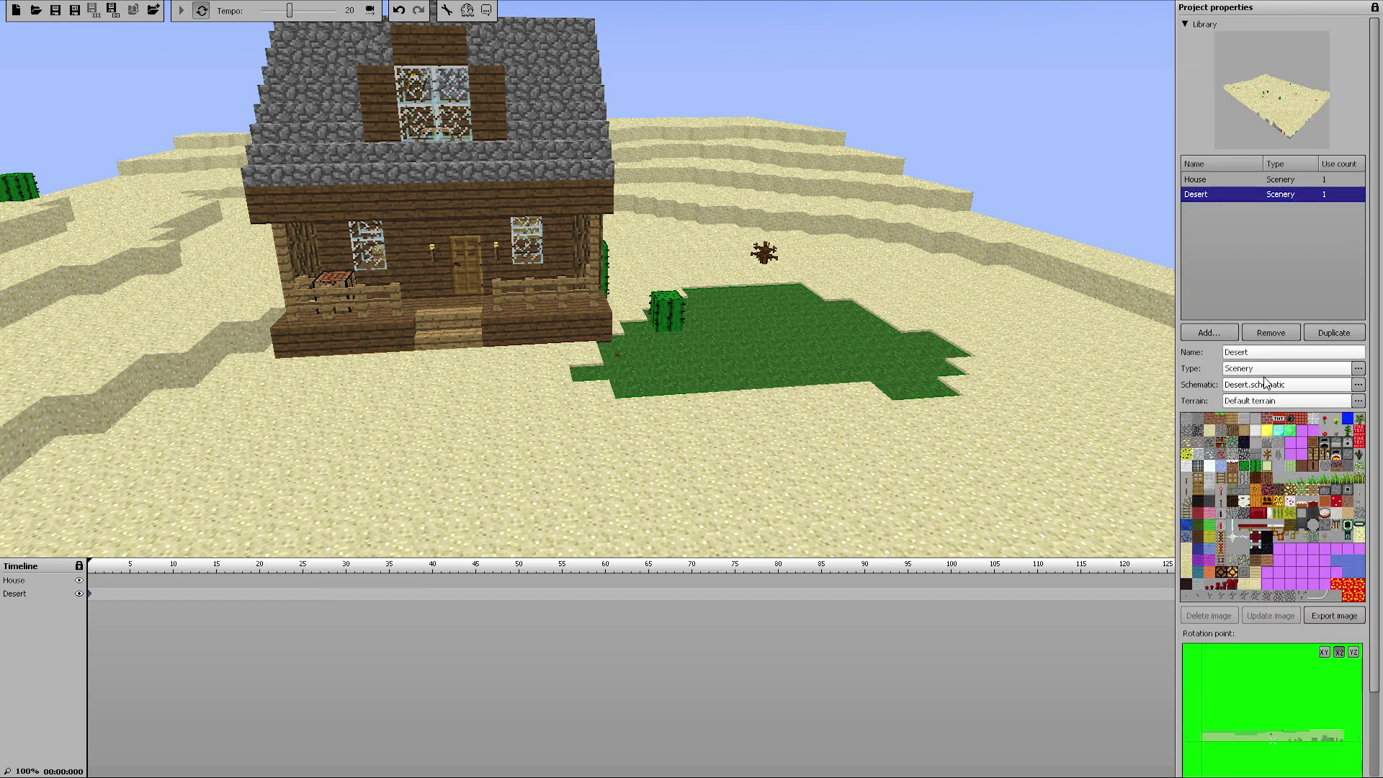
- Turn off the ground display in the project's background settings
{"action": "left_click", "coordinate": [1186, 24]}
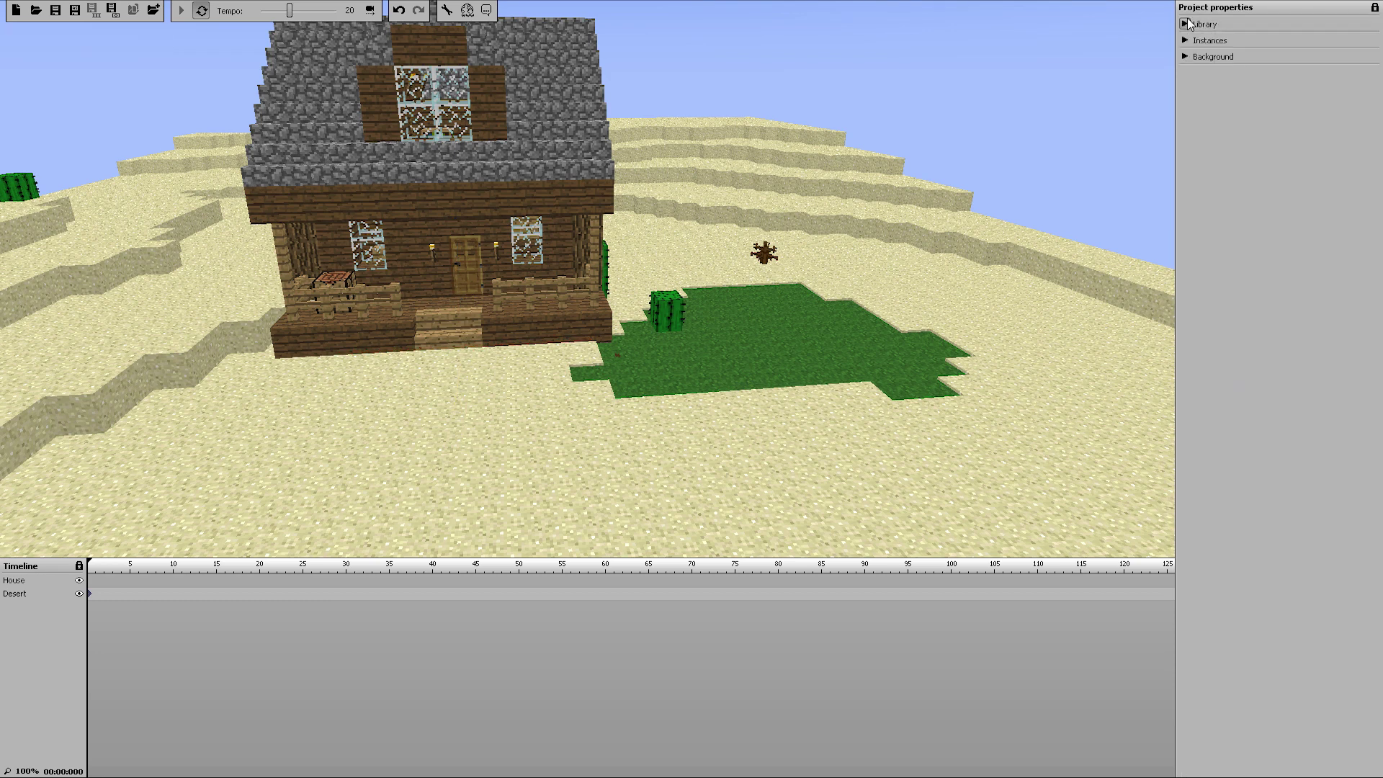
{"action": "left_click", "coordinate": [1184, 57]}
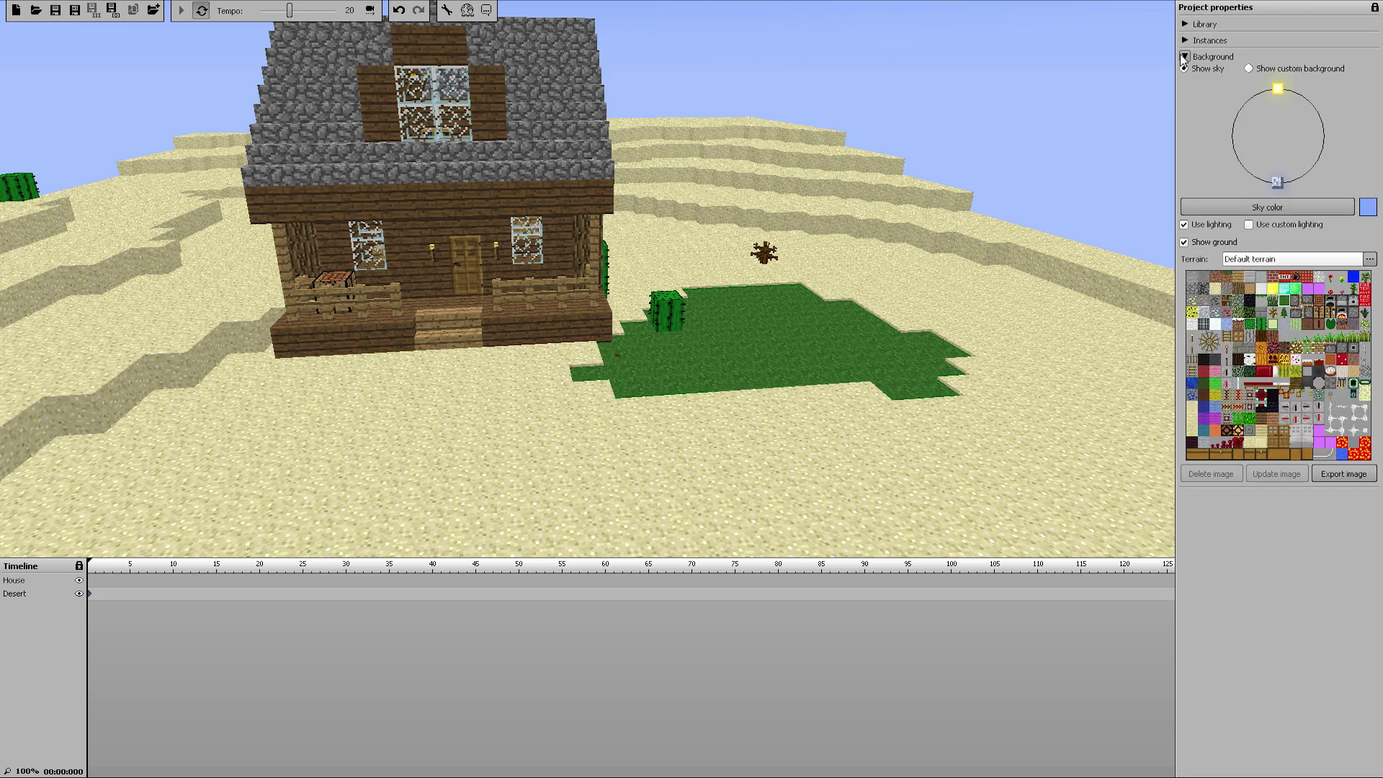
{"action": "left_click", "coordinate": [1185, 242]}
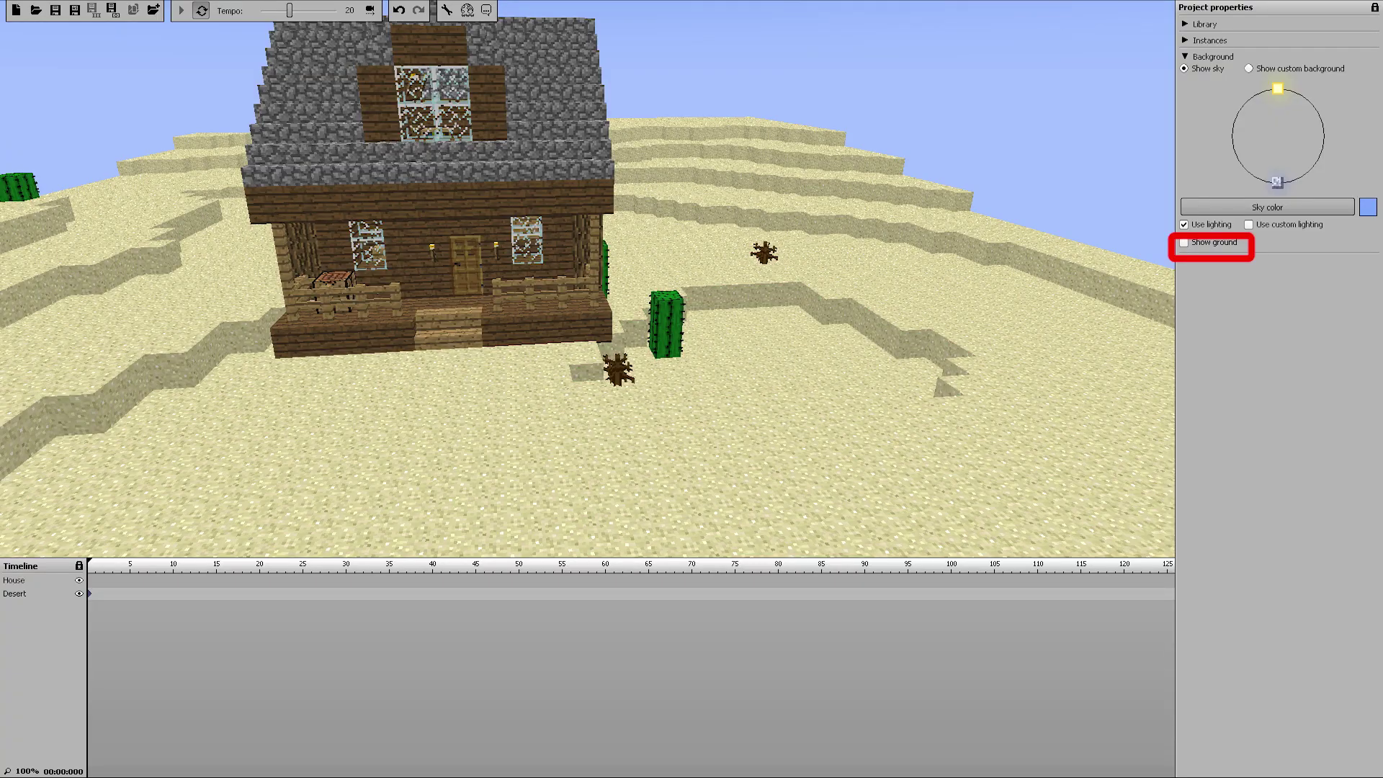
- Examine the house from the front, inside and side to check for sand poking through its floor
{"action": "mouse_move", "coordinate": [588, 279]}
{"action": "right_mouse_down"}
{"action": "mouse_move", "coordinate": [756, 284]}
{"action": "mouse_move", "coordinate": [588, 267]}
{"action": "right_mouse_up"}
{"action": "key", "text": "w"}
{"action": "key", "text": "w"}
{"action": "key", "text": "a"}
{"action": "mouse_move", "coordinate": [248, 340]}
{"action": "right_mouse_down"}
{"action": "mouse_move", "coordinate": [246, 270]}
{"action": "mouse_move", "coordinate": [247, 342]}
{"action": "right_mouse_up"}
{"action": "key", "text": "w"}
{"action": "key", "text": "a"}
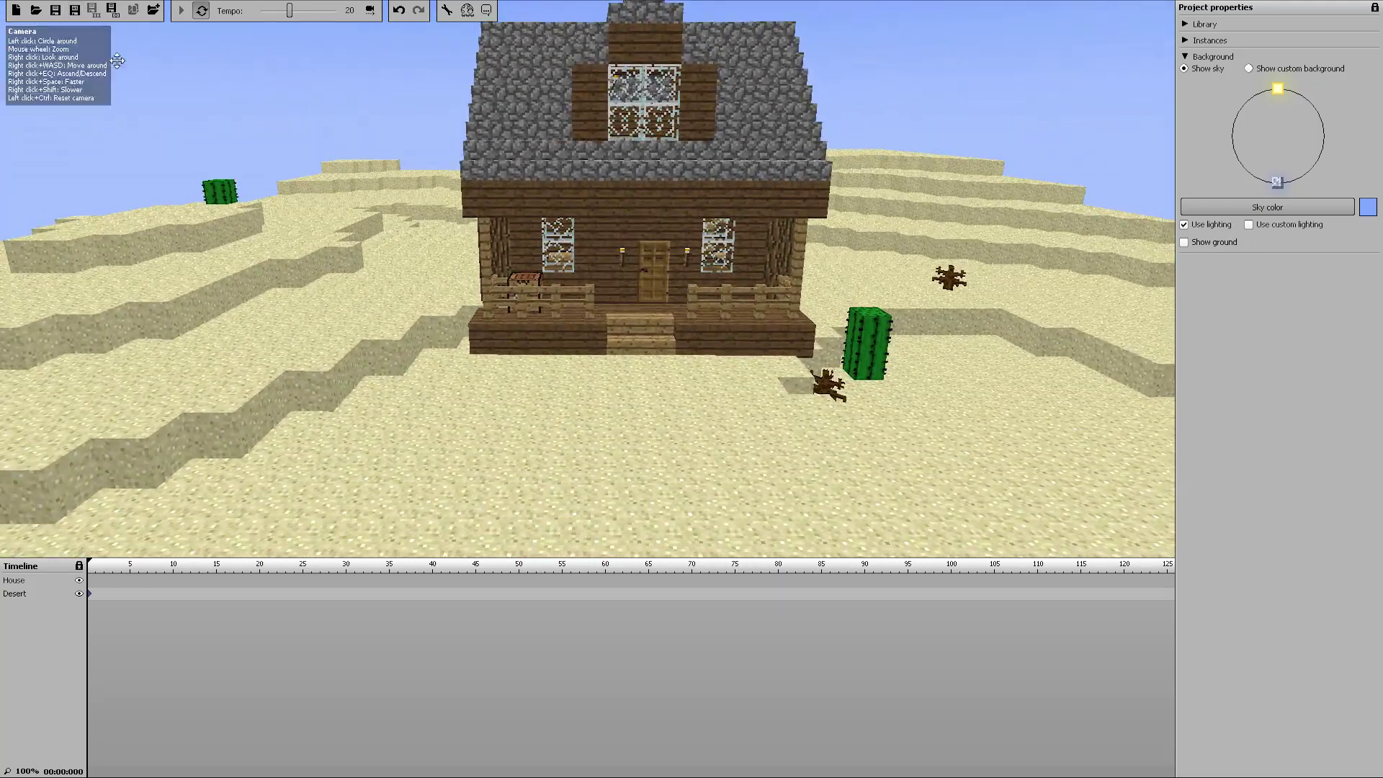
{"action": "right_click_drag", "start_coordinate": [580, 247], "coordinate": [382, 252]}
{"action": "key", "text": "w"}
{"action": "key", "text": "d"}
{"action": "key", "text": "w"}
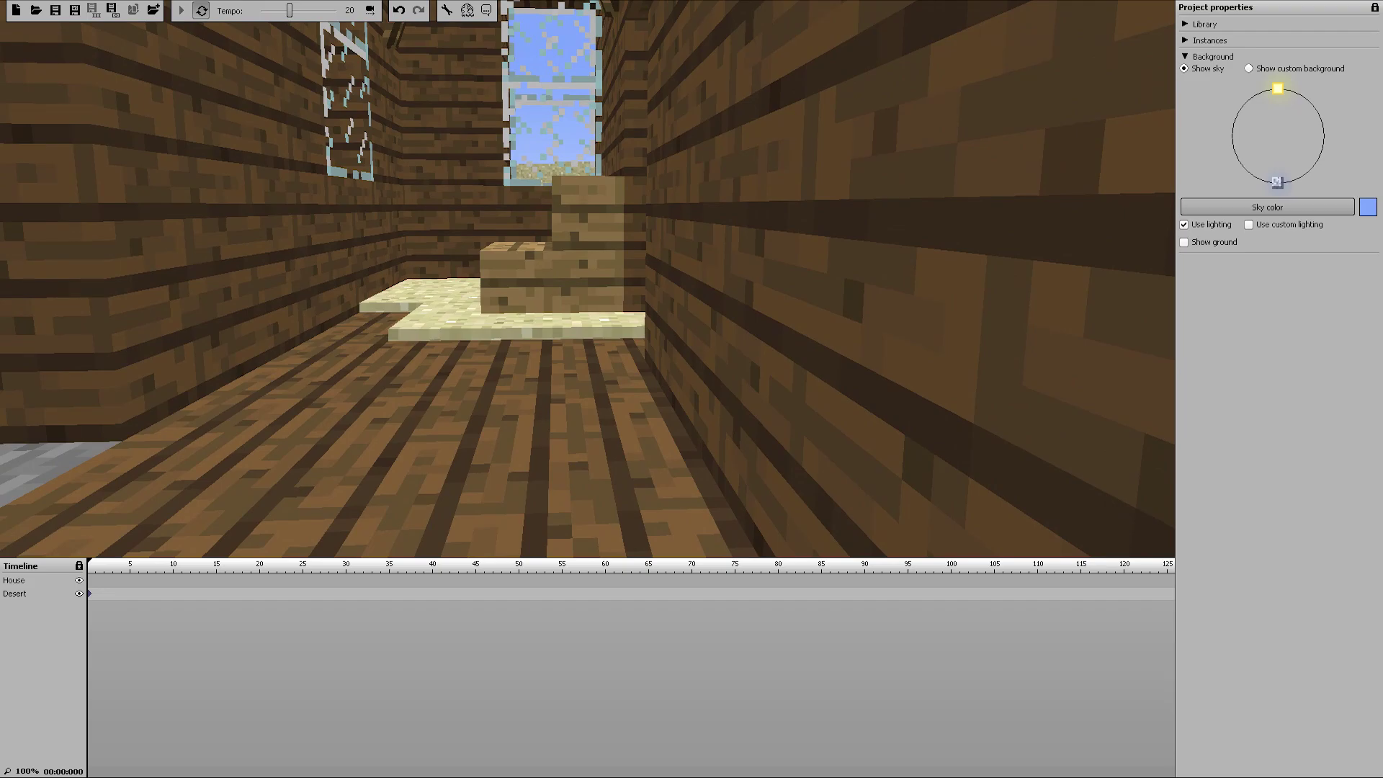
{"action": "right_click_drag", "start_coordinate": [113, 222], "coordinate": [113, 222]}
{"action": "right_click_drag", "start_coordinate": [525, 292], "coordinate": [508, 278]}
{"action": "right_click_drag", "start_coordinate": [152, 55], "coordinate": [152, 56]}
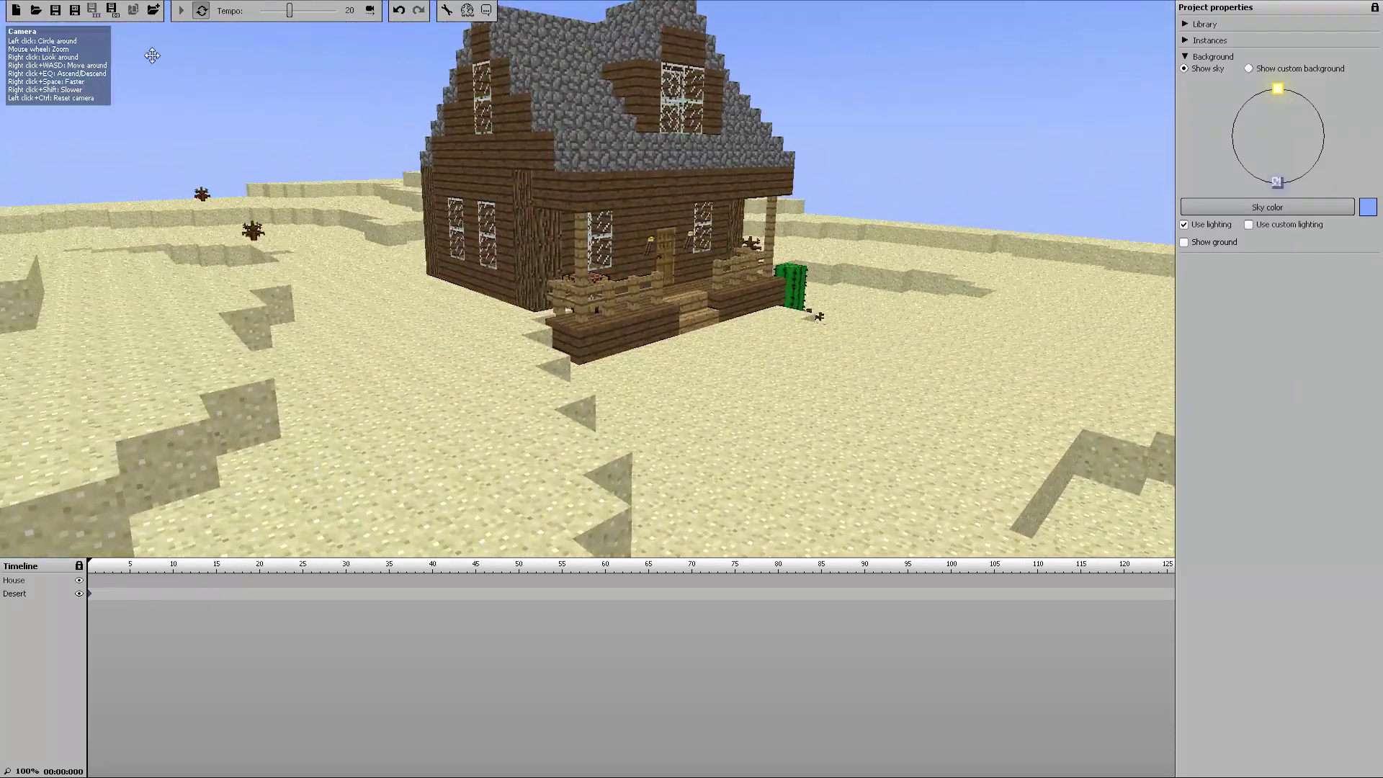
- Reopen the Desert keyframe and slide the terrain along the Y axis toward the back of the house
{"action": "left_click", "coordinate": [89, 594]}
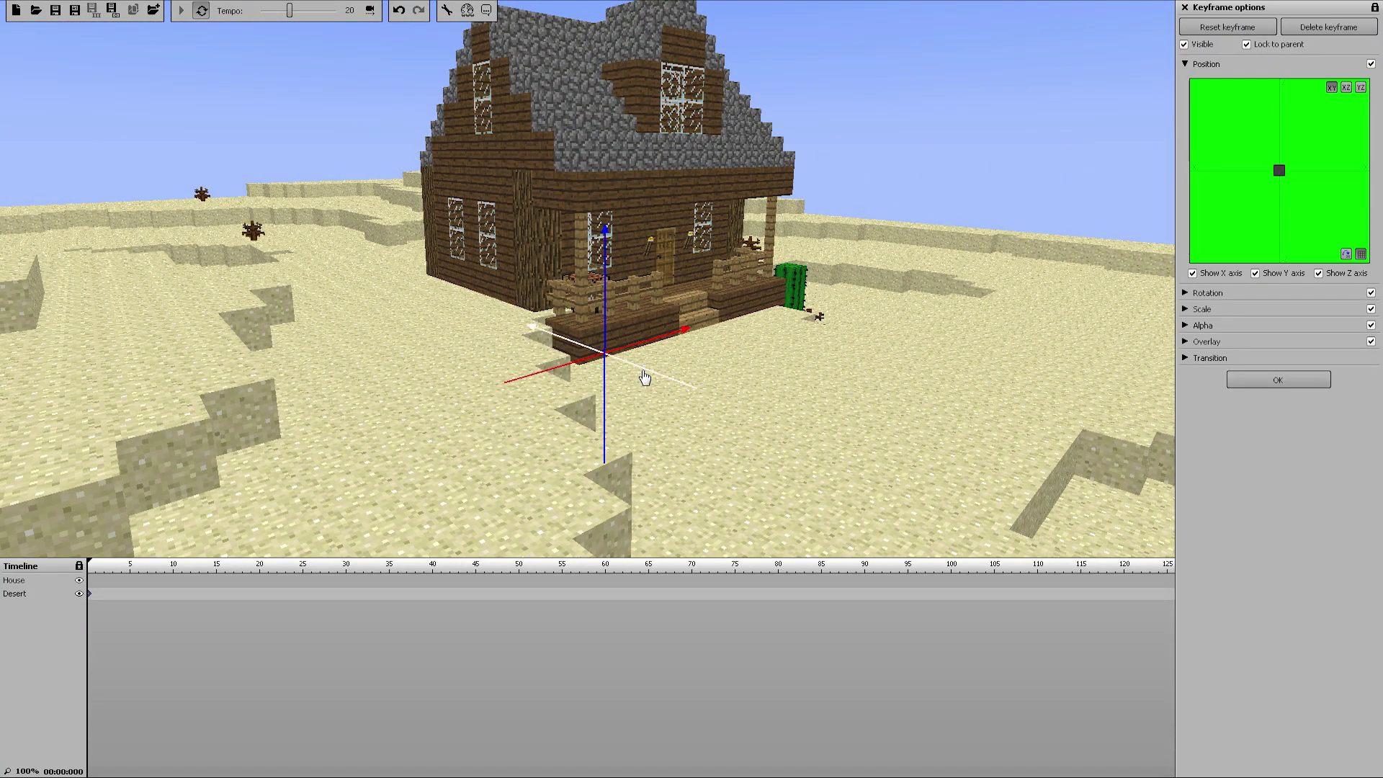
{"action": "left_click_drag", "start_coordinate": [645, 377], "coordinate": [499, 326]}
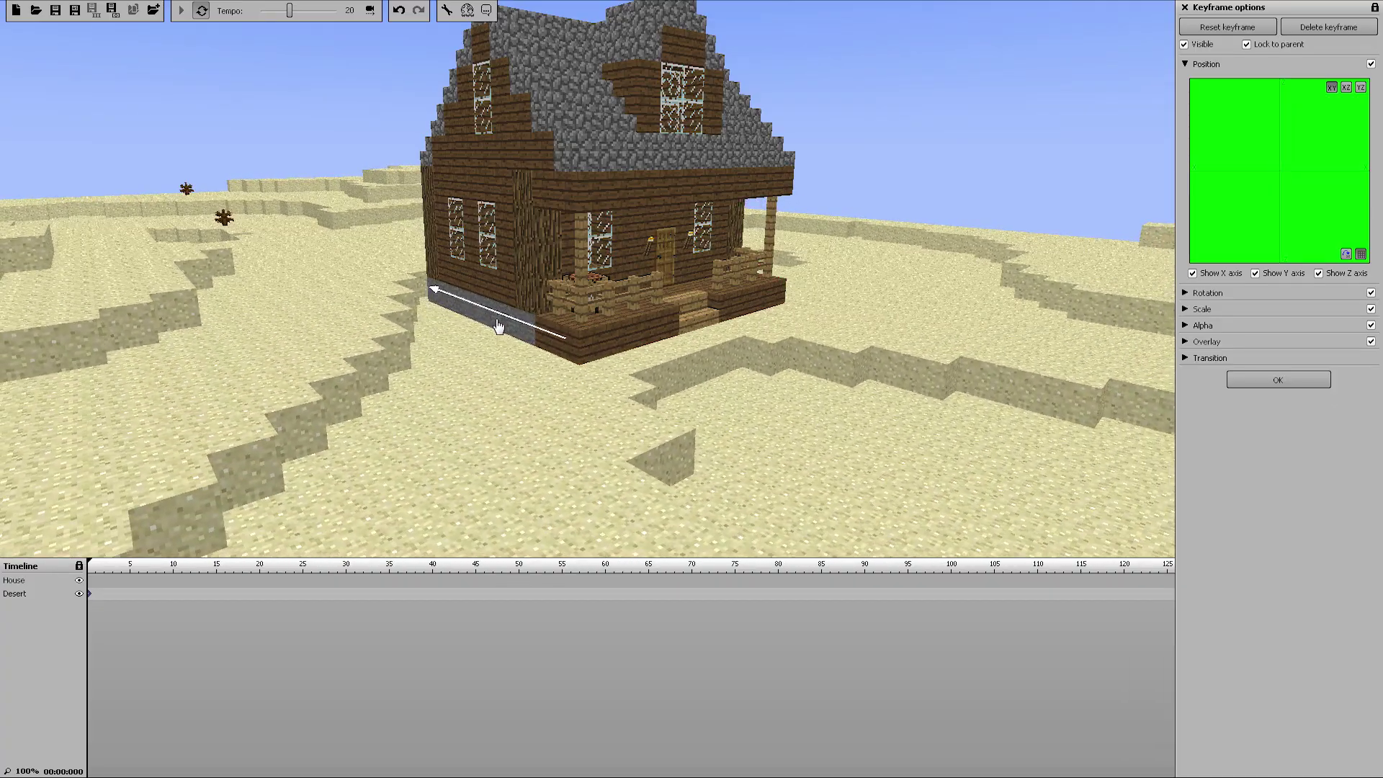
{"action": "right_click_drag", "start_coordinate": [870, 358], "coordinate": [207, 112]}
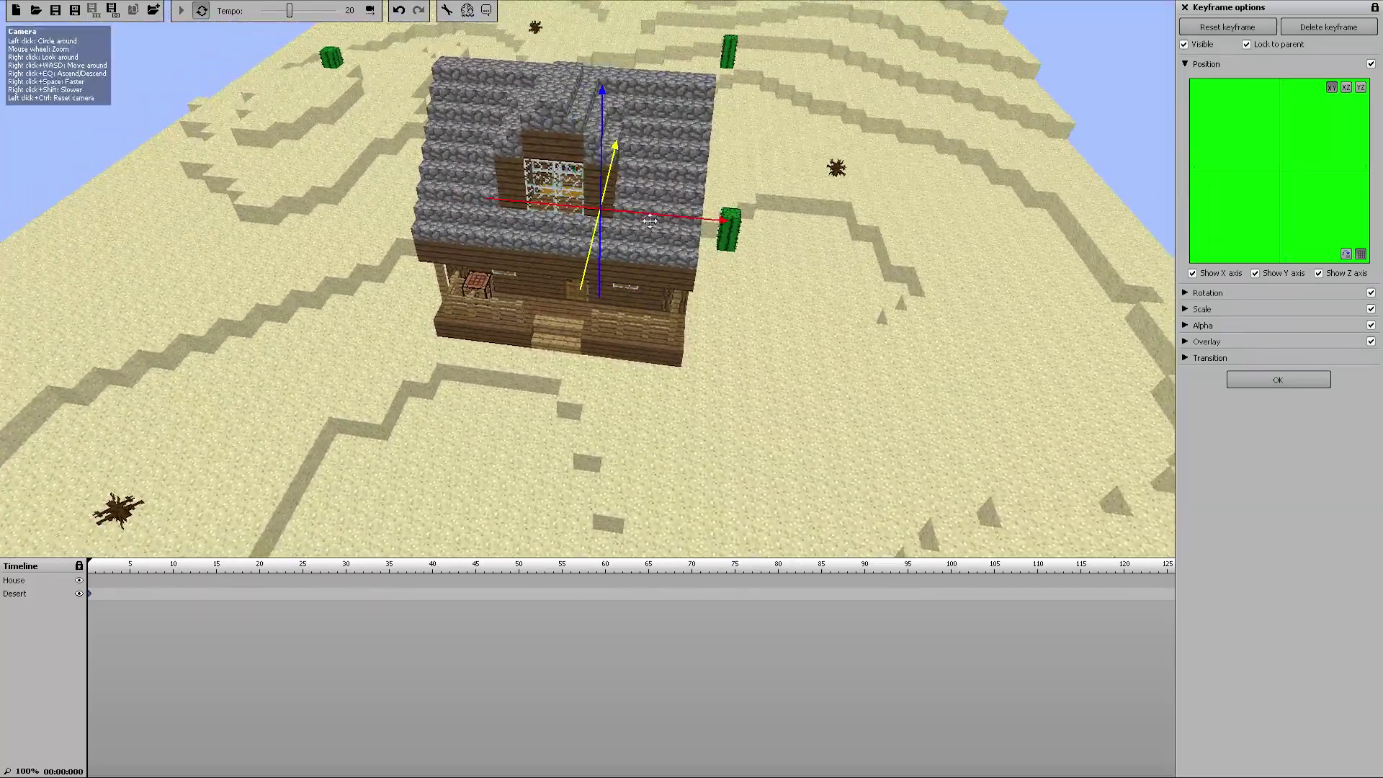
- Inspect the house's interior and front for sand after the terrain shift and close the keyframe options
{"action": "left_click_drag", "start_coordinate": [654, 224], "coordinate": [644, 139]}
{"action": "key", "text": "w"}
{"action": "right_click_drag", "start_coordinate": [692, 230], "coordinate": [598, 195]}
{"action": "key", "text": "w"}
{"action": "key", "text": "w"}
{"action": "key", "text": "w"}
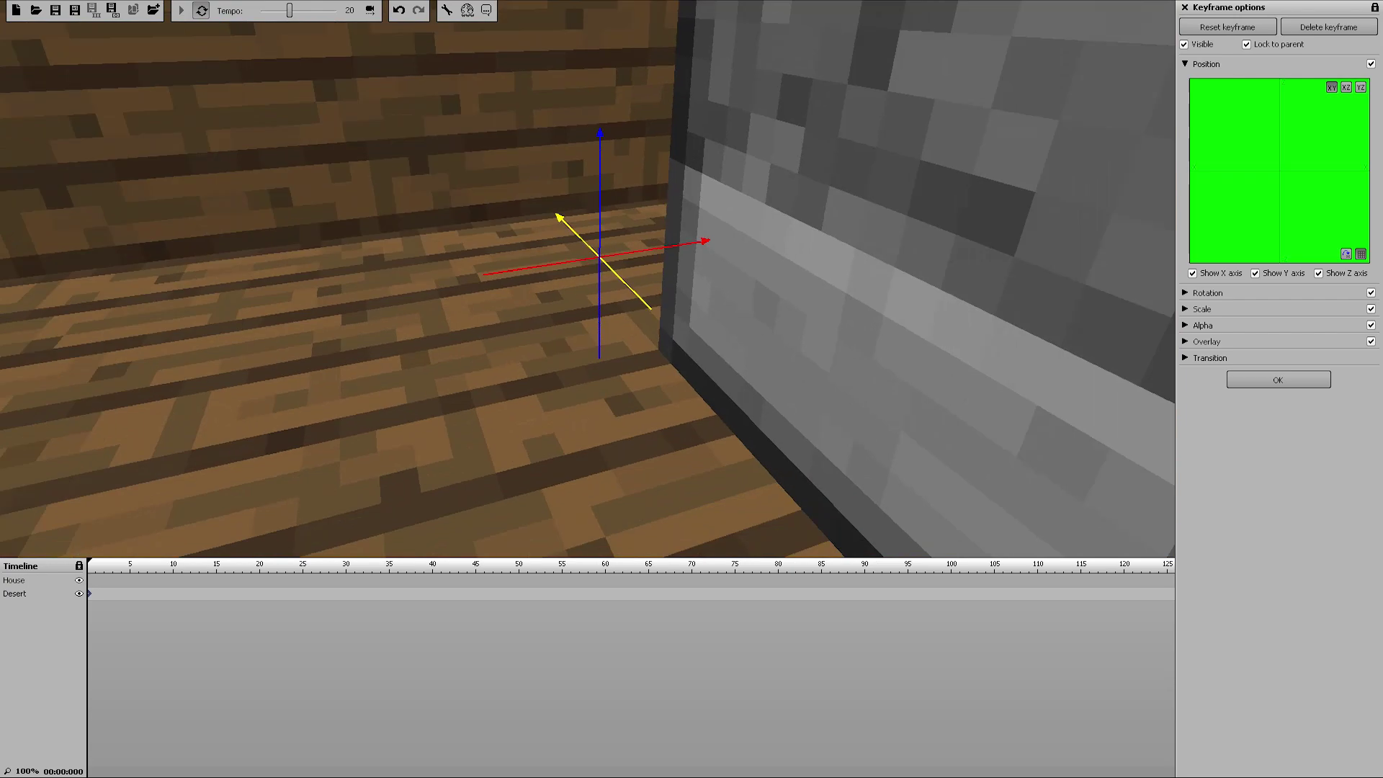
{"action": "key", "text": "w"}
{"action": "right_click_drag", "start_coordinate": [598, 209], "coordinate": [4, 136]}
{"action": "key", "text": "s"}
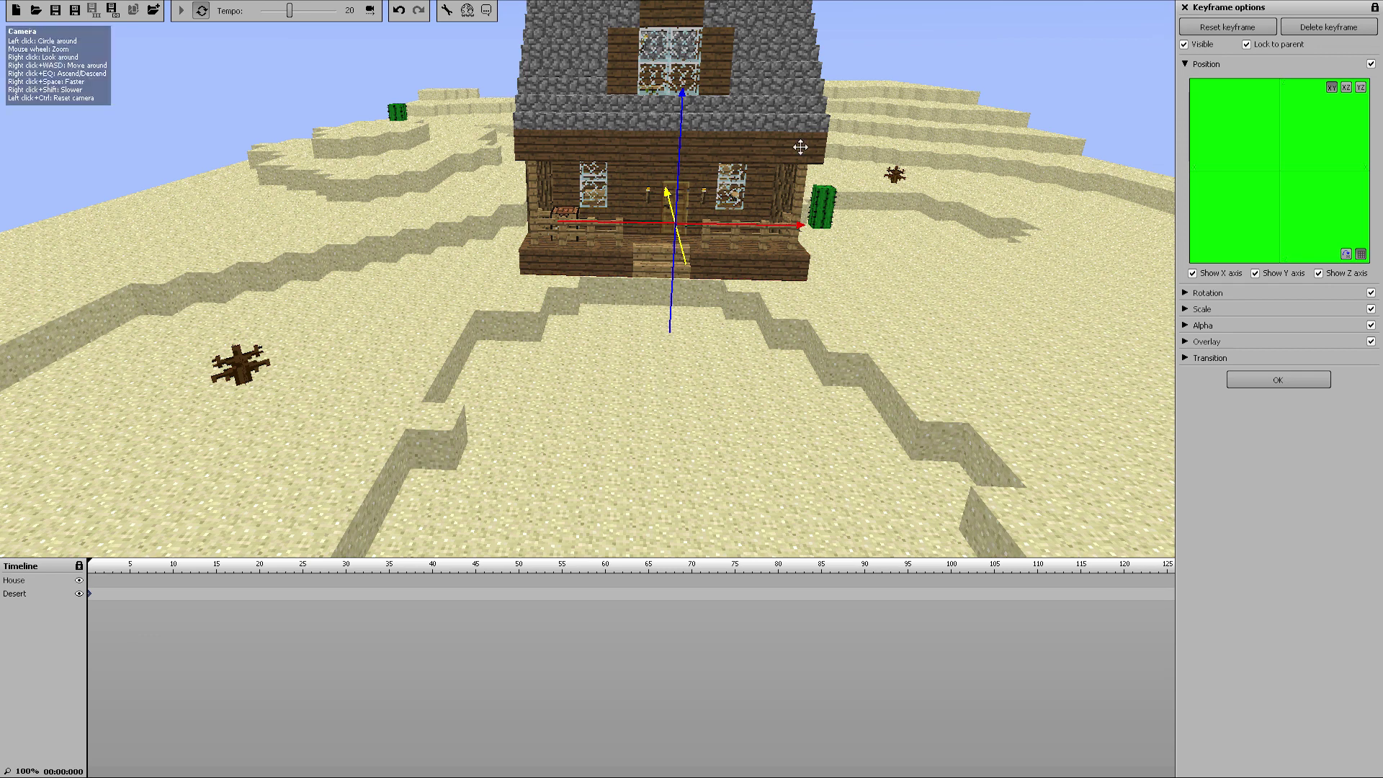
{"action": "left_click", "coordinate": [1279, 379]}
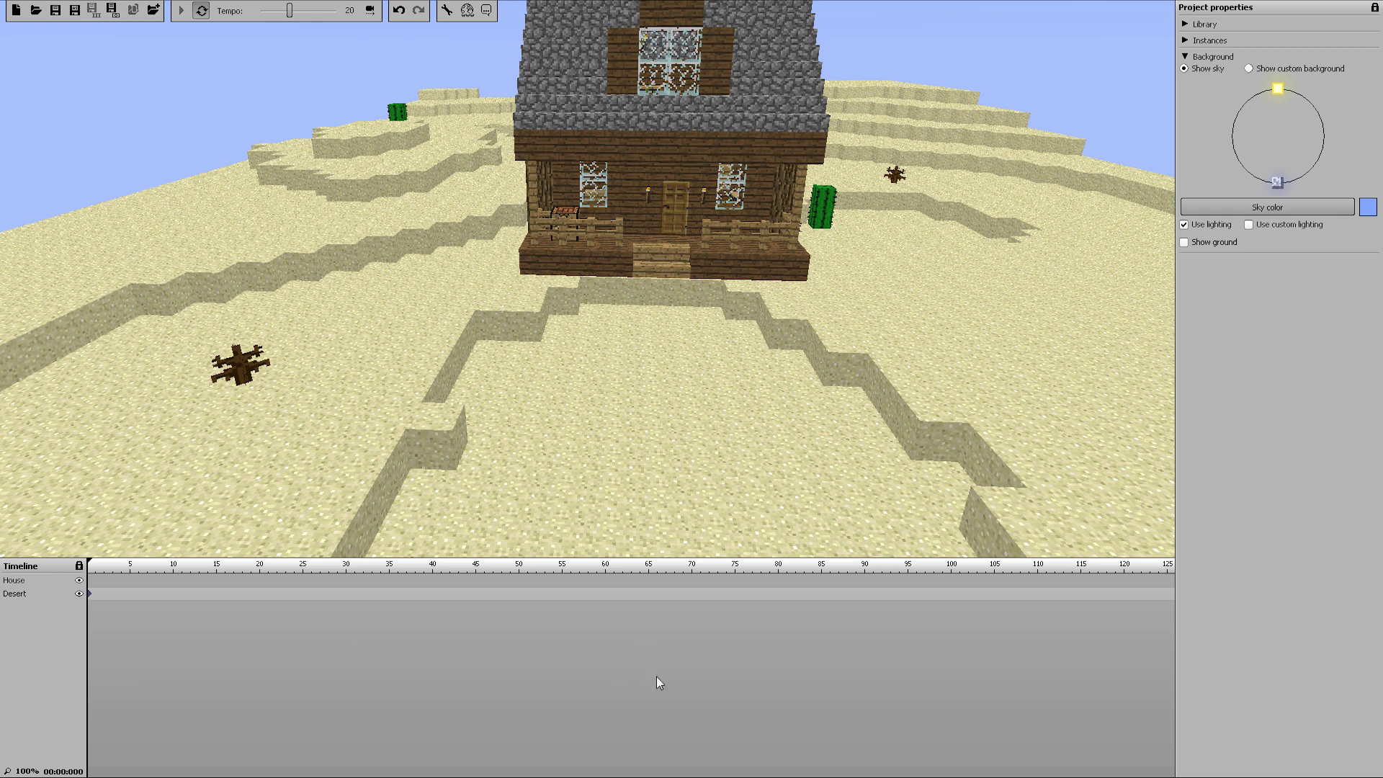
- Hide the House and Desert instances from the timeline
{"action": "left_click", "coordinate": [1185, 56]}
{"action": "left_click", "coordinate": [1185, 40]}
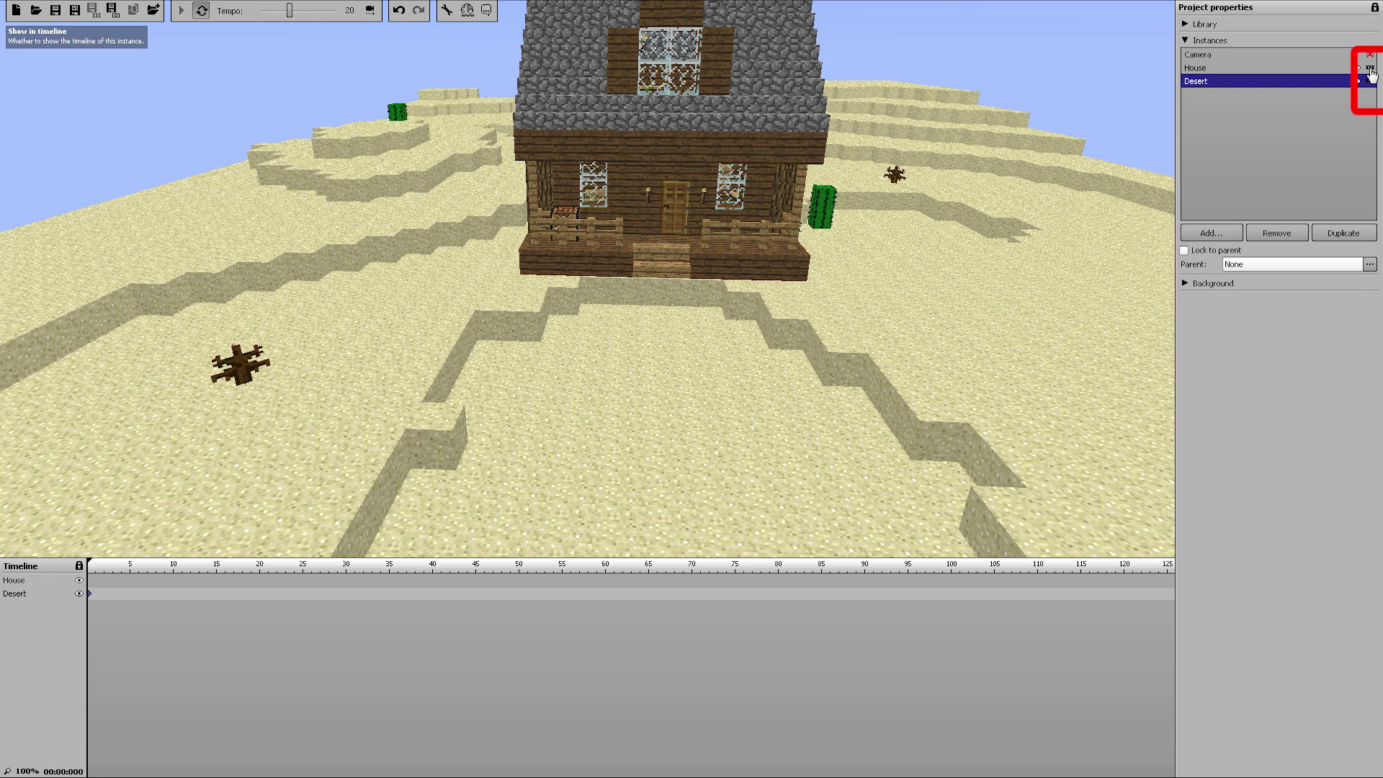
{"action": "left_click", "coordinate": [1370, 69]}
{"action": "left_click", "coordinate": [1370, 81]}
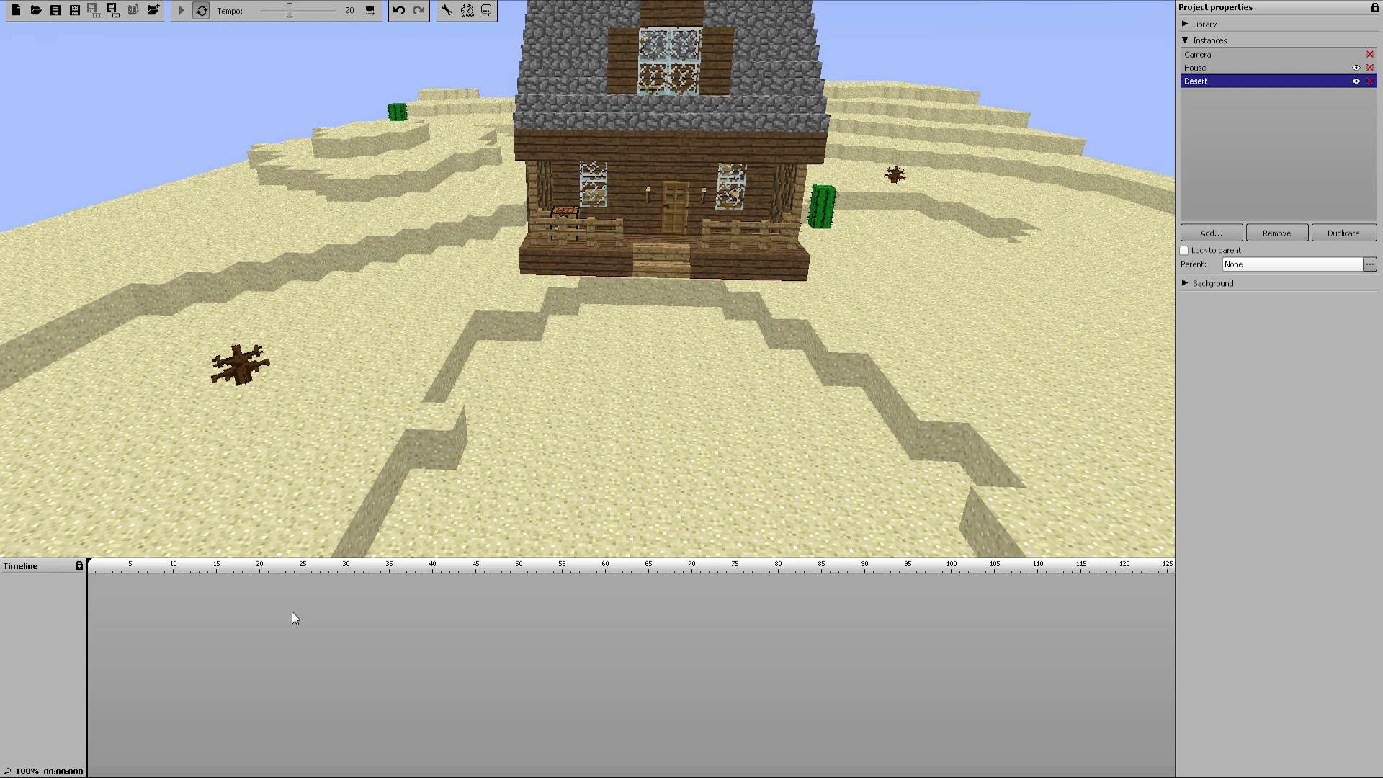
- Add a new human character with the default skin to the project library
{"action": "left_click", "coordinate": [1185, 40]}
{"action": "left_click", "coordinate": [1186, 23]}
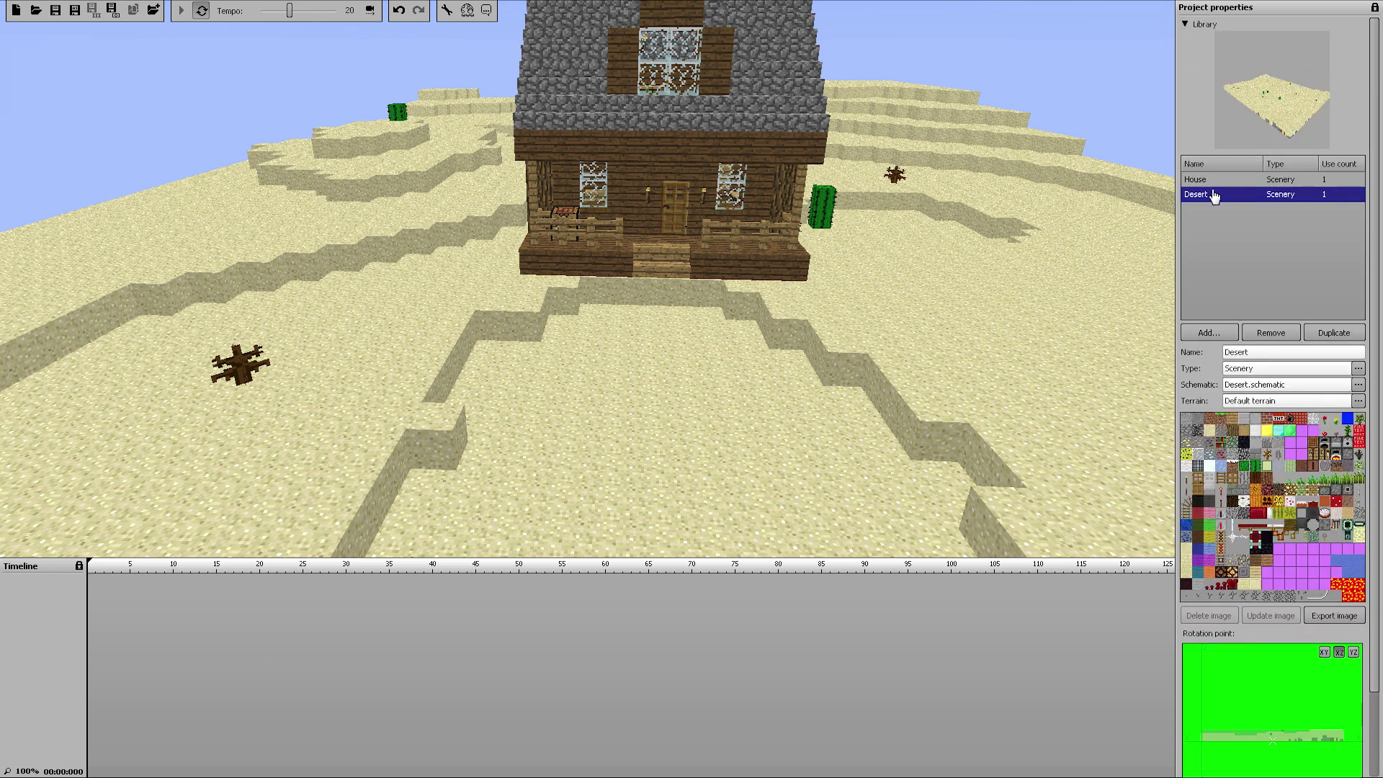
{"action": "left_click", "coordinate": [1215, 333]}
{"action": "left_click", "coordinate": [1221, 351]}
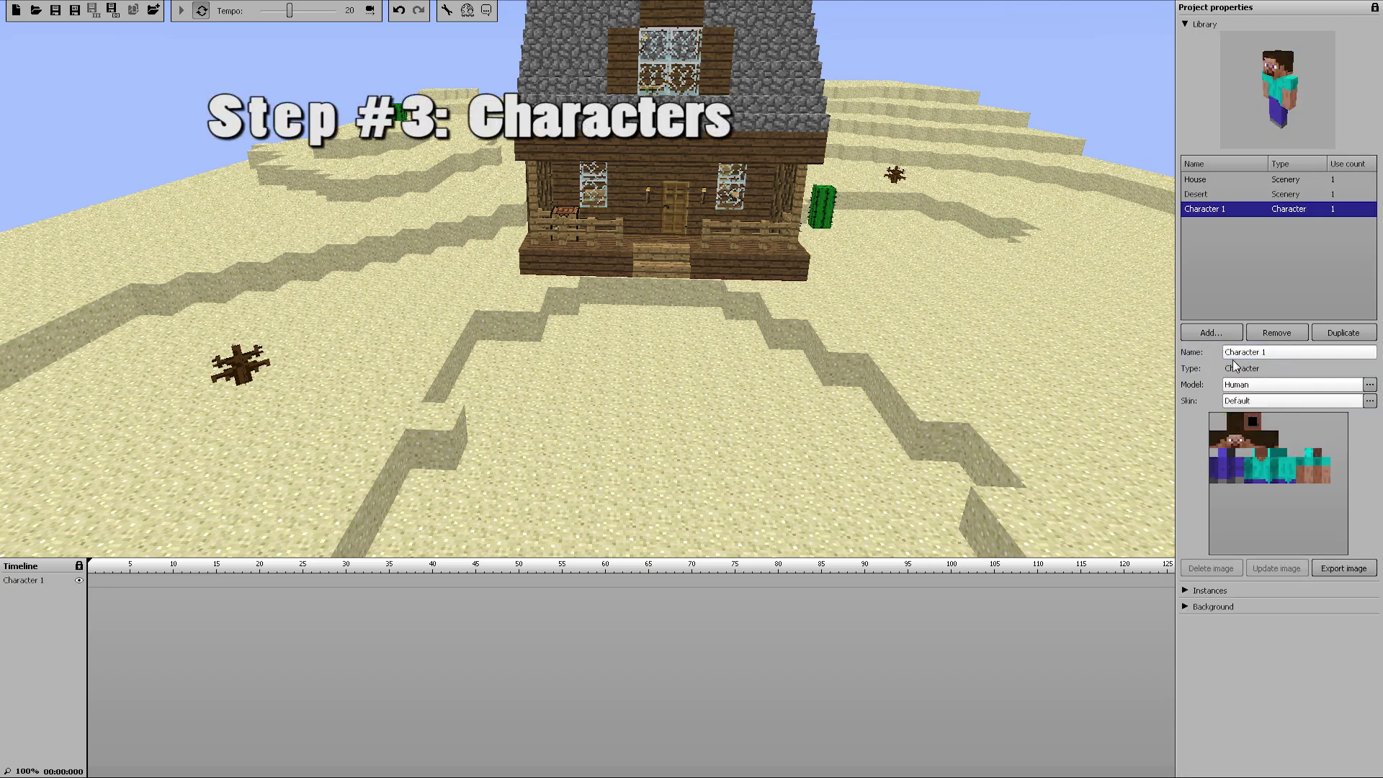
- Create a character keyframe at the start of the timeline and move the character along the Y axis out in front of the house
{"action": "key", "text": "w"}
{"action": "right_click_drag", "start_coordinate": [899, 333], "coordinate": [2, 88]}
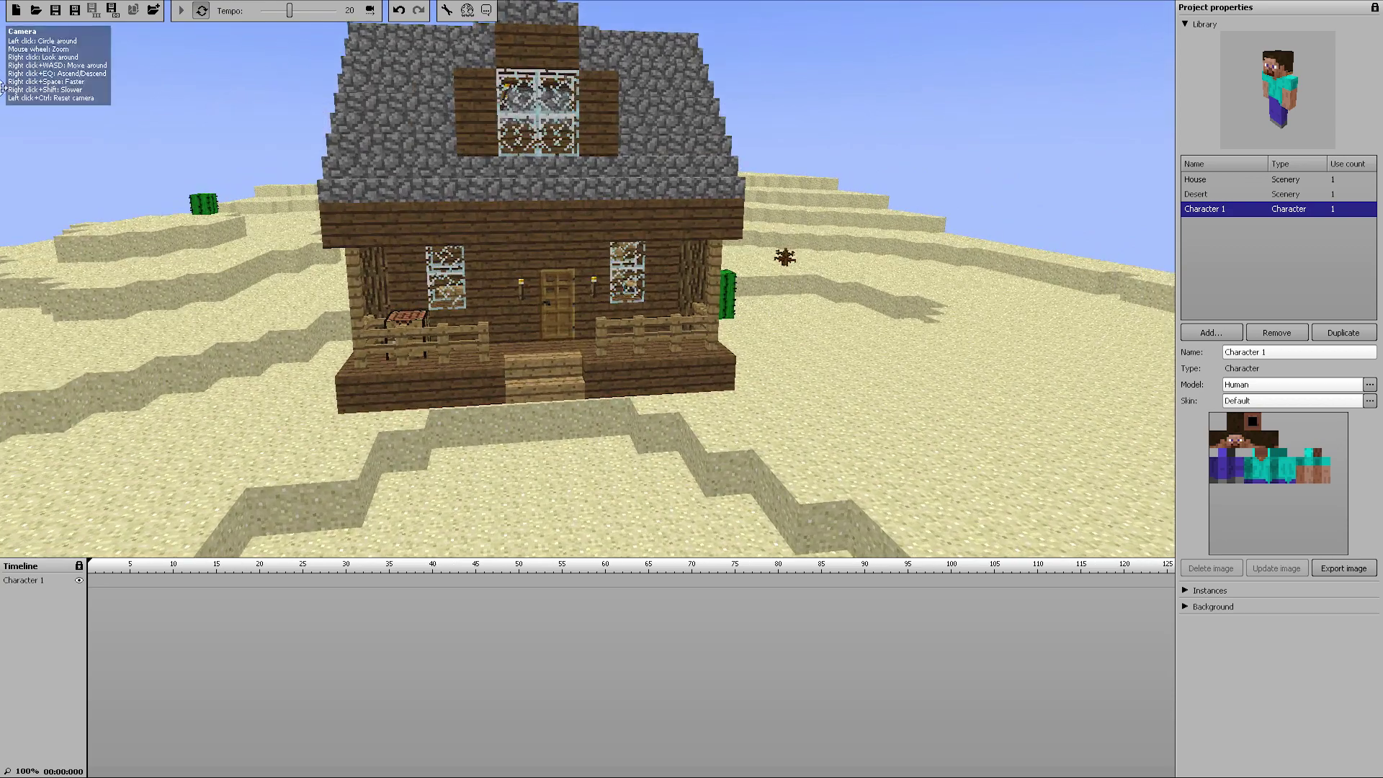
{"action": "left_click_drag", "start_coordinate": [556, 286], "coordinate": [403, 281]}
{"action": "right_click_drag", "start_coordinate": [557, 286], "coordinate": [558, 286]}
{"action": "key", "text": "s"}
{"action": "key", "text": "d"}
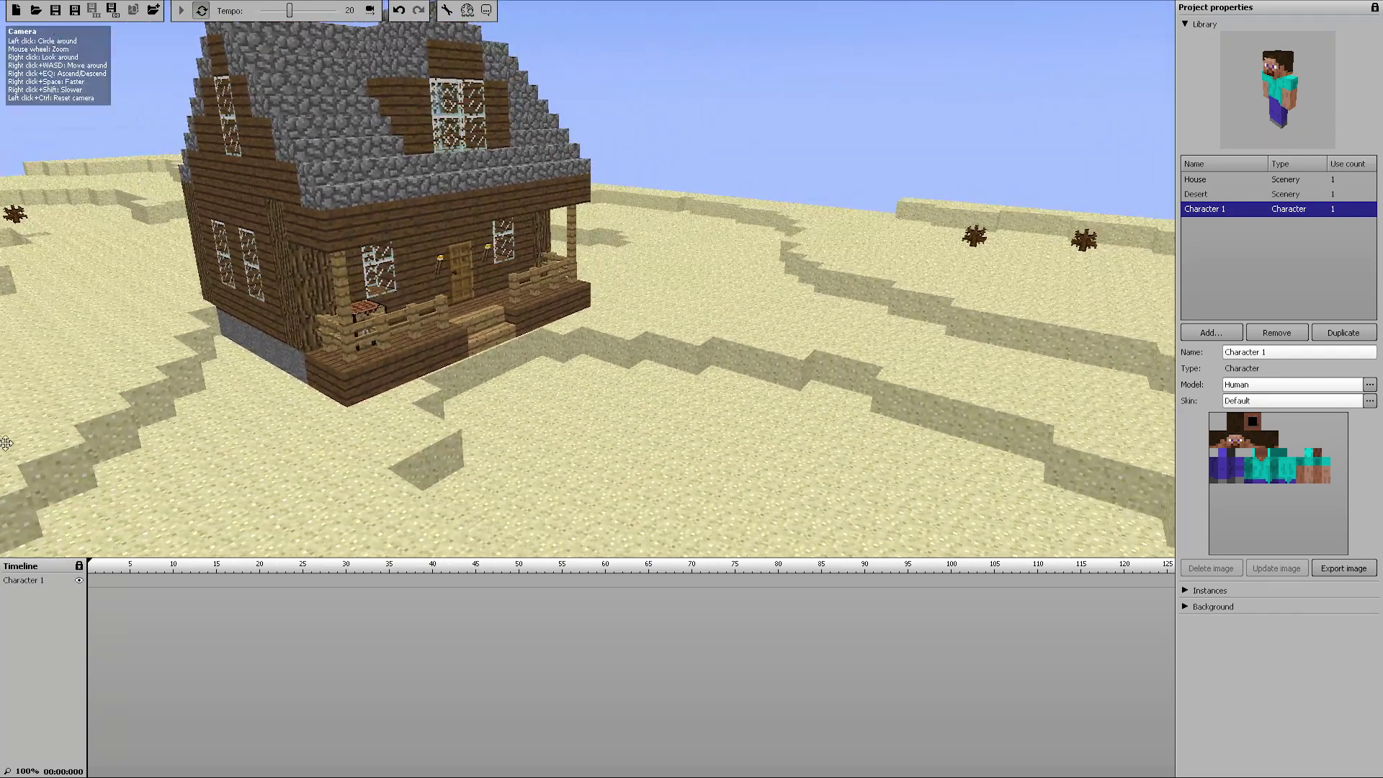
{"action": "left_click", "coordinate": [90, 585]}
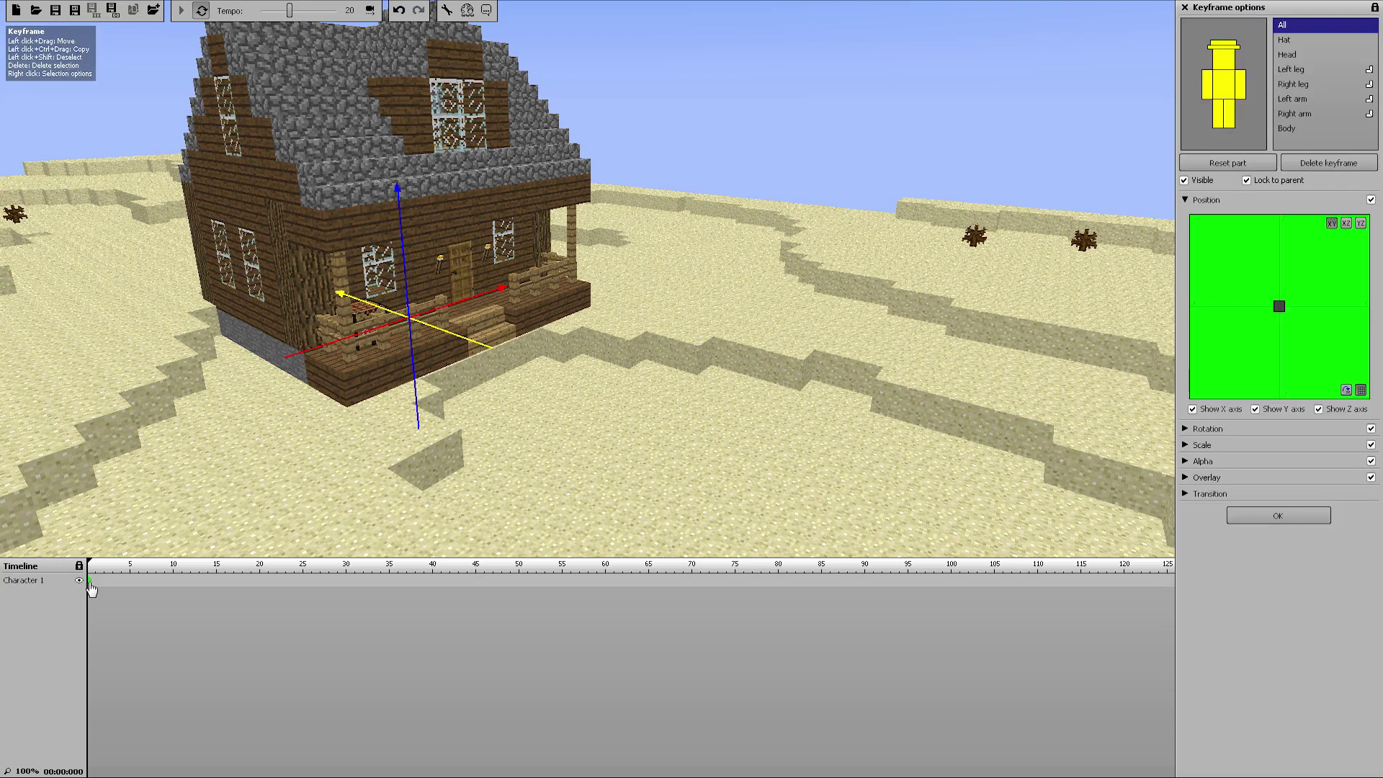
{"action": "left_click_drag", "start_coordinate": [465, 339], "coordinate": [755, 429]}
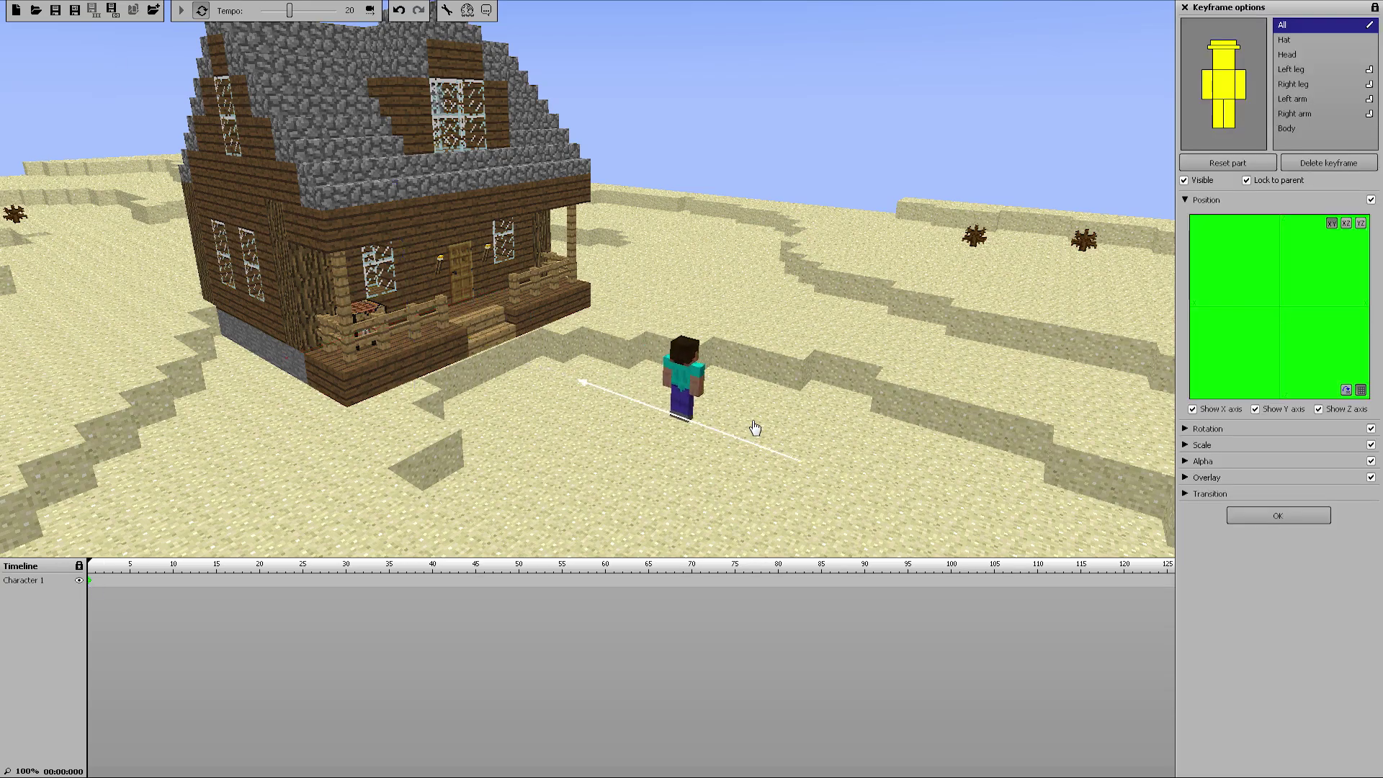
{"action": "key", "text": "w"}
{"action": "right_click_drag", "start_coordinate": [755, 430], "coordinate": [497, 457]}
{"action": "key", "text": "d"}
{"action": "key", "text": "d"}
{"action": "key", "text": "a"}
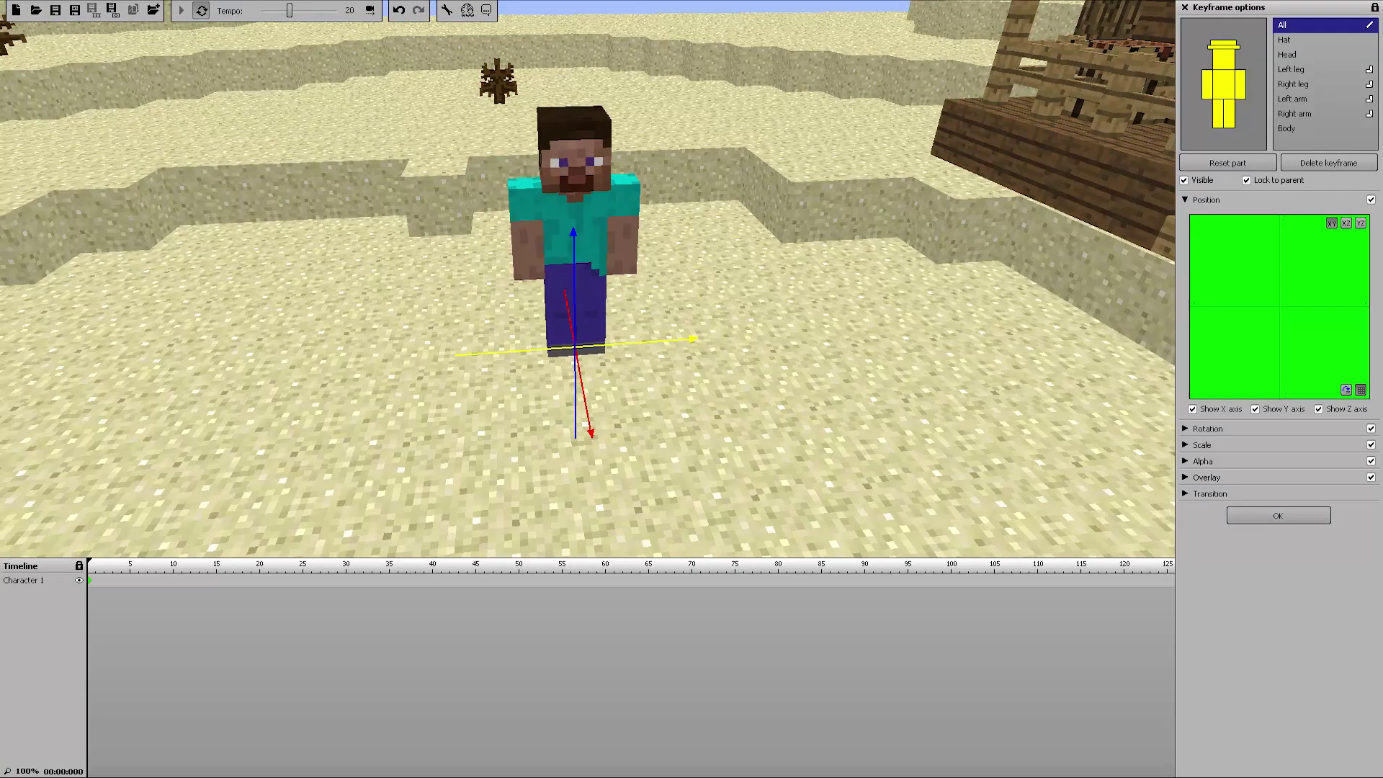
{"action": "left_click", "coordinate": [1278, 518]}
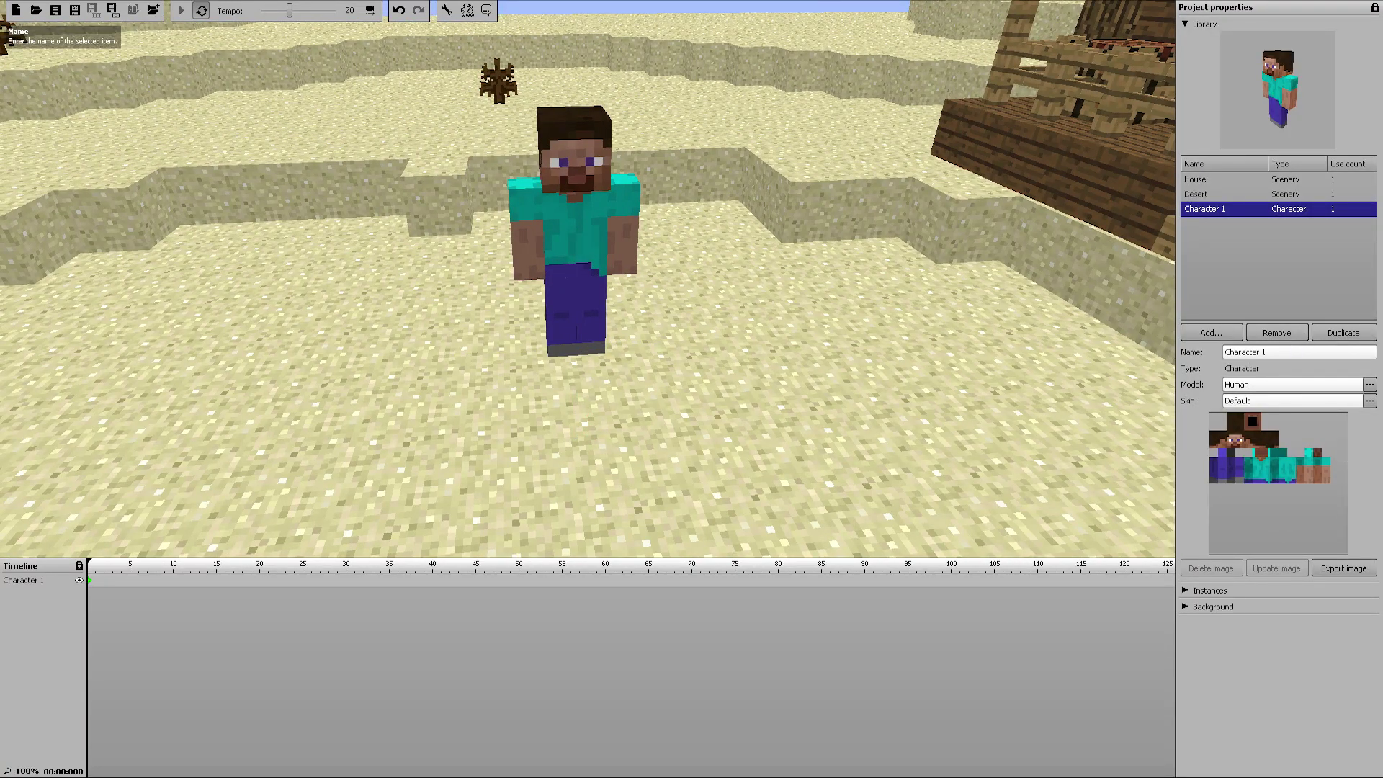
{"action": "left_click", "coordinate": [1262, 402]}
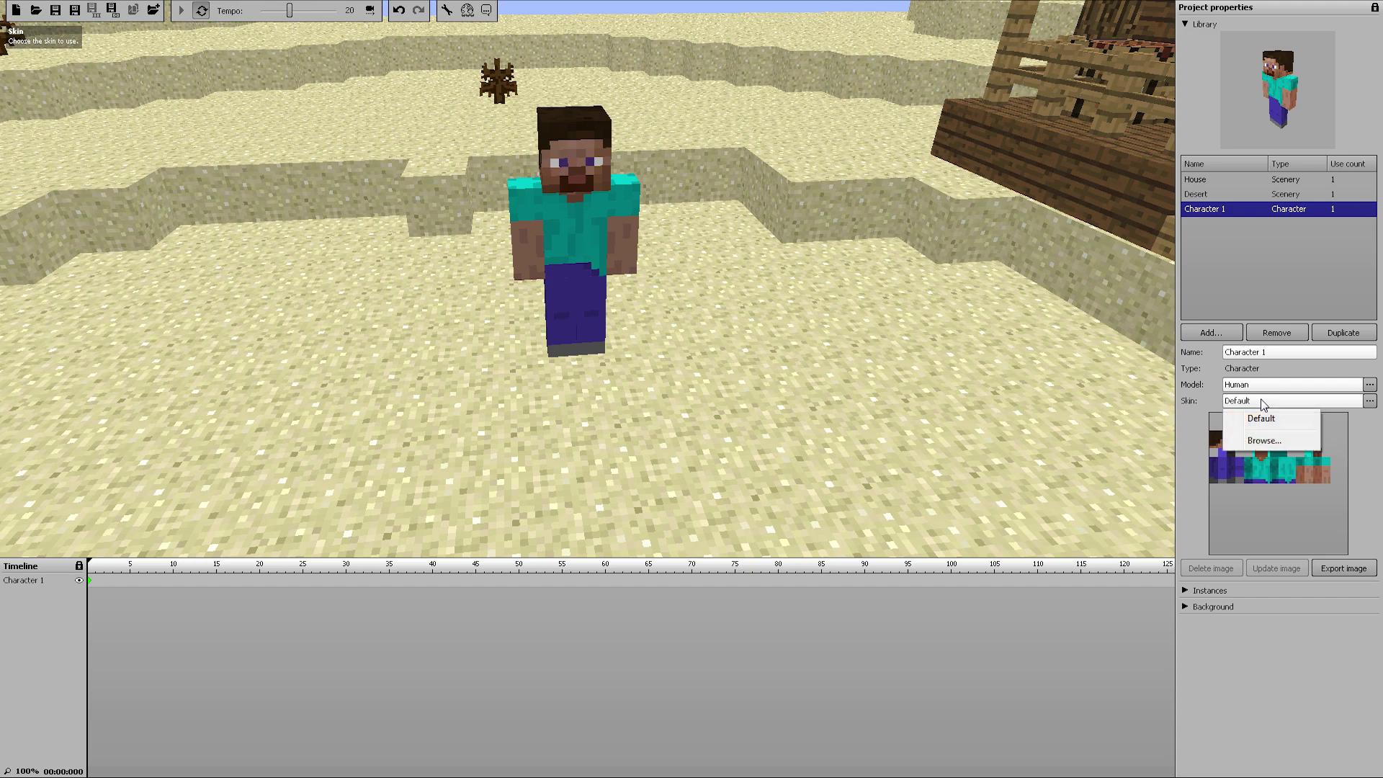
{"action": "left_click", "coordinate": [1268, 442]}
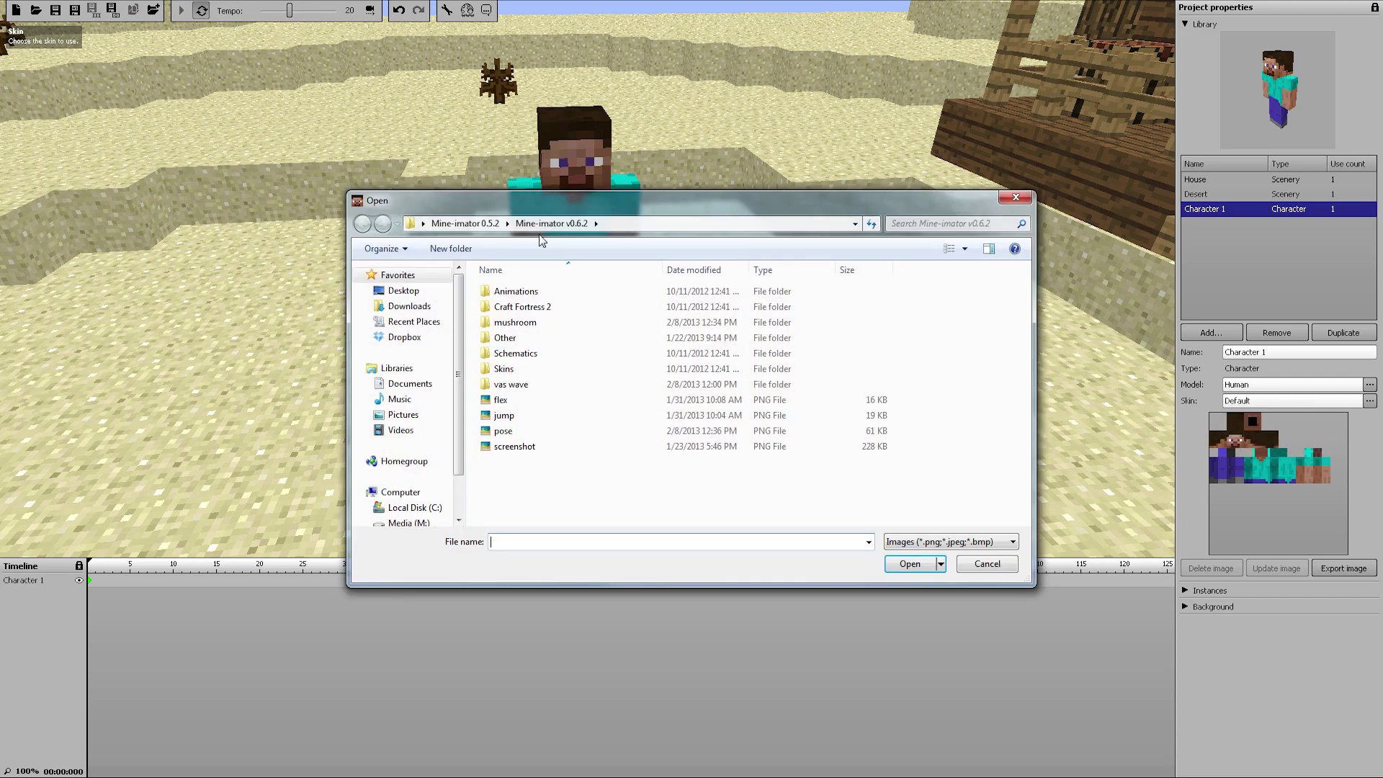
{"action": "left_click", "coordinate": [1016, 198]}
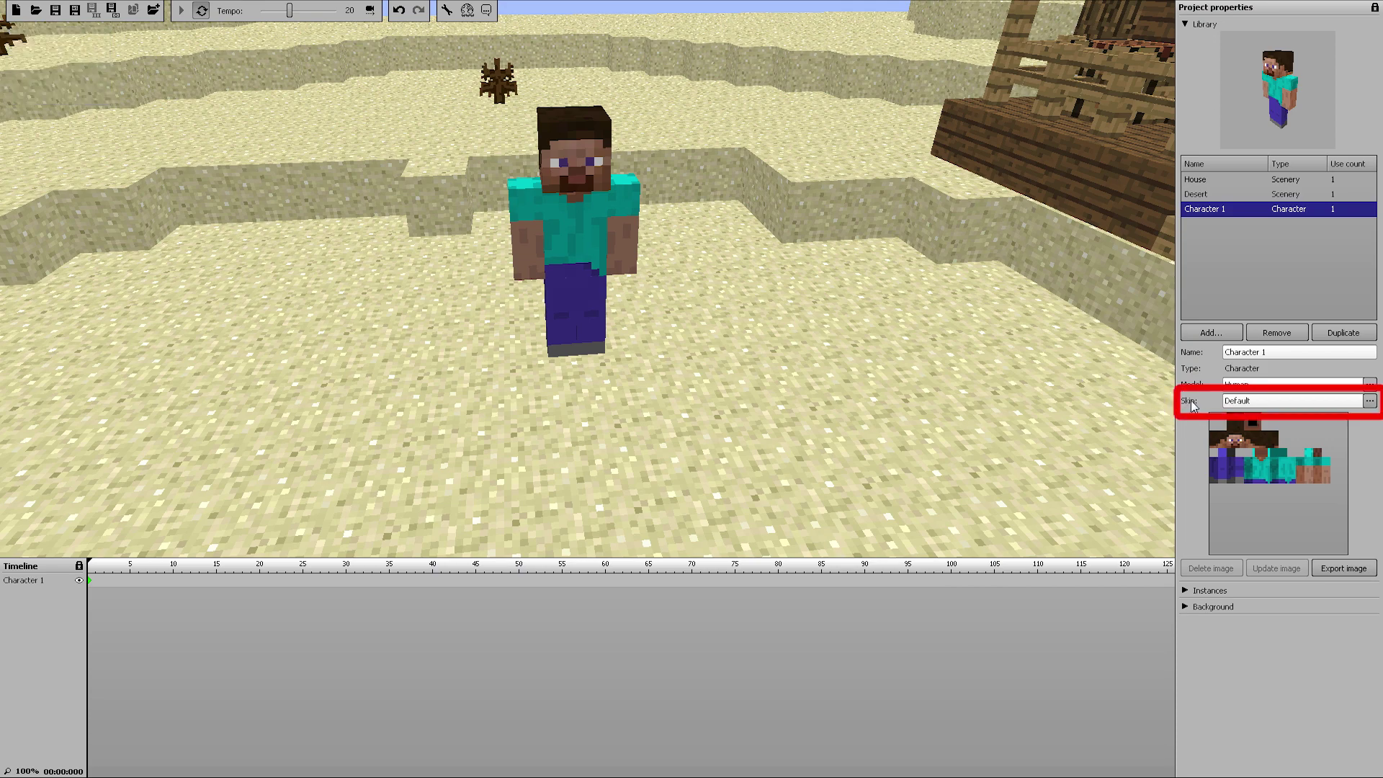
- Replace the character's default skin with the overalls image from the Skins folder
{"action": "left_click", "coordinate": [1255, 405]}
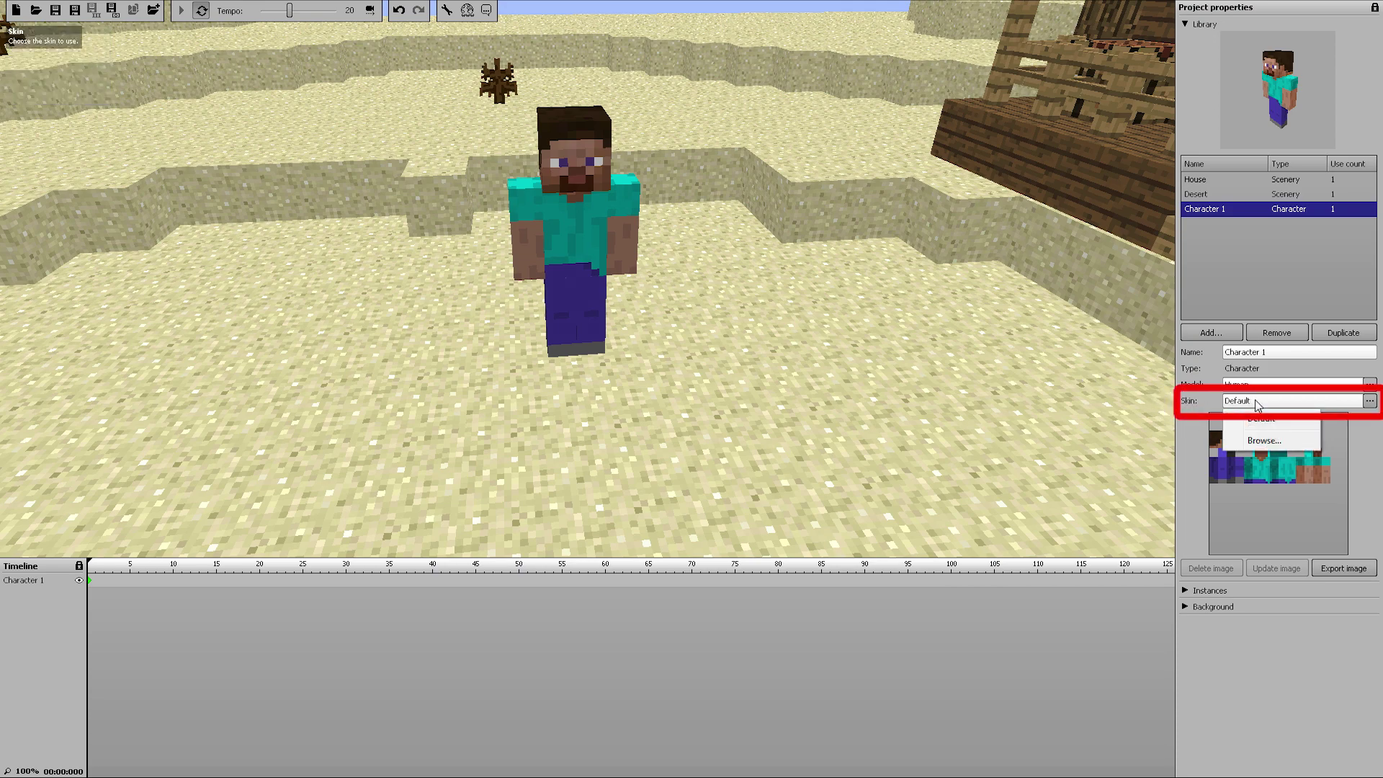
{"action": "left_click", "coordinate": [1270, 439]}
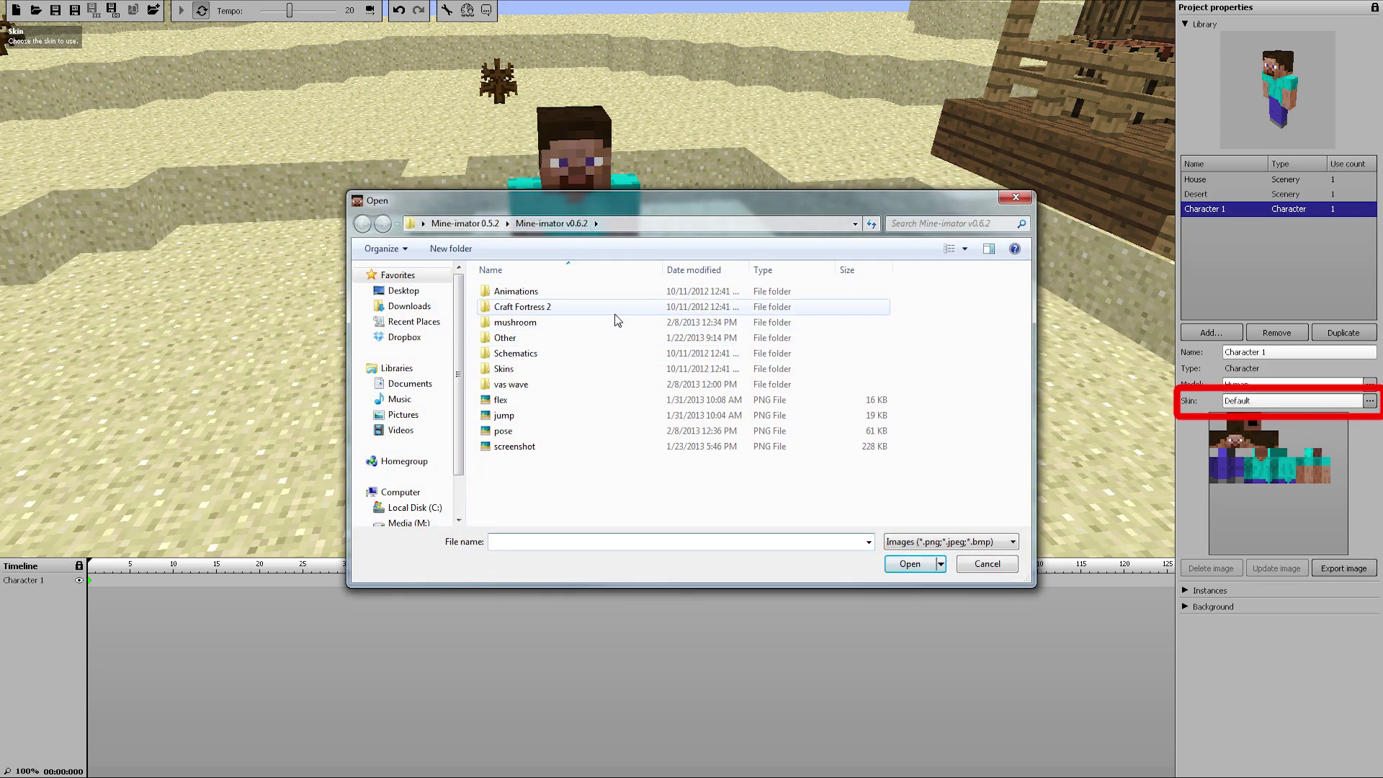
{"action": "left_click", "coordinate": [465, 223]}
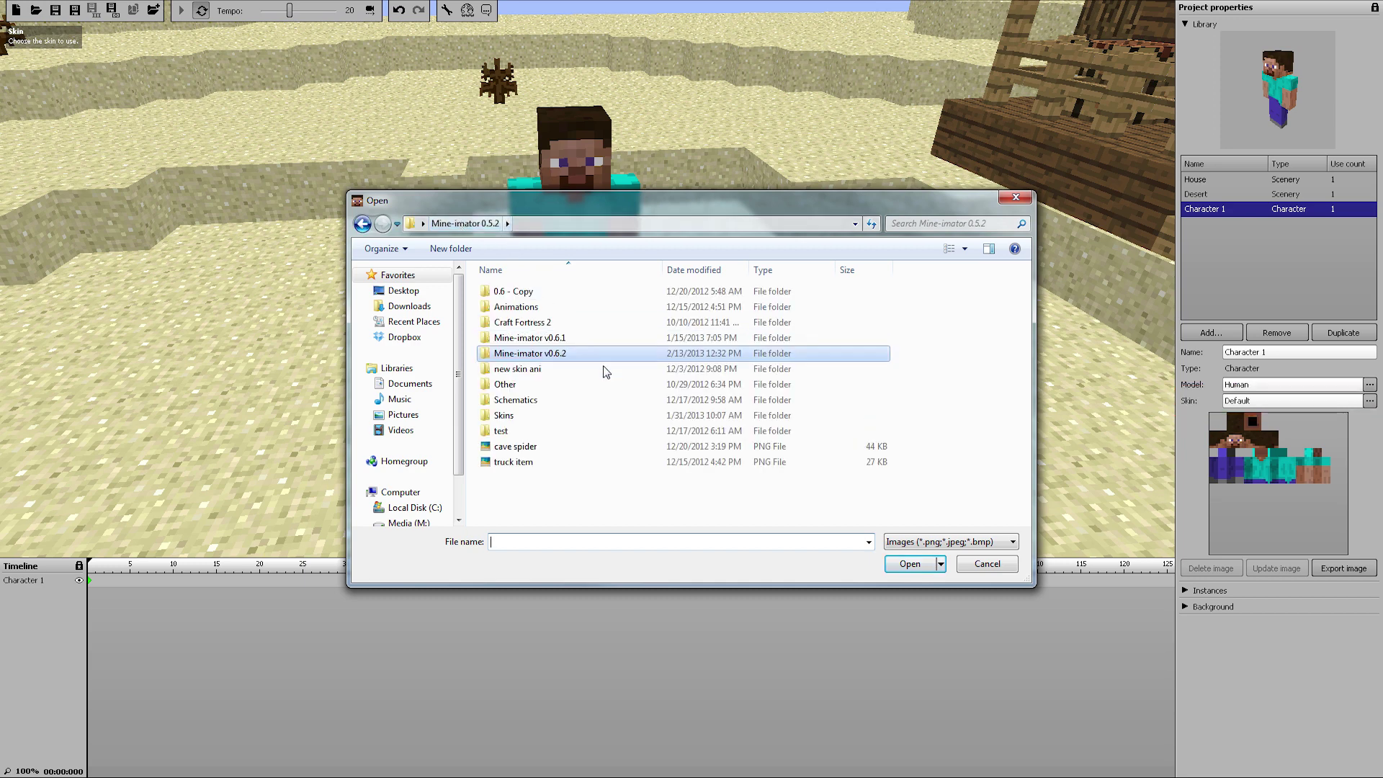
{"action": "double_click", "coordinate": [511, 418]}
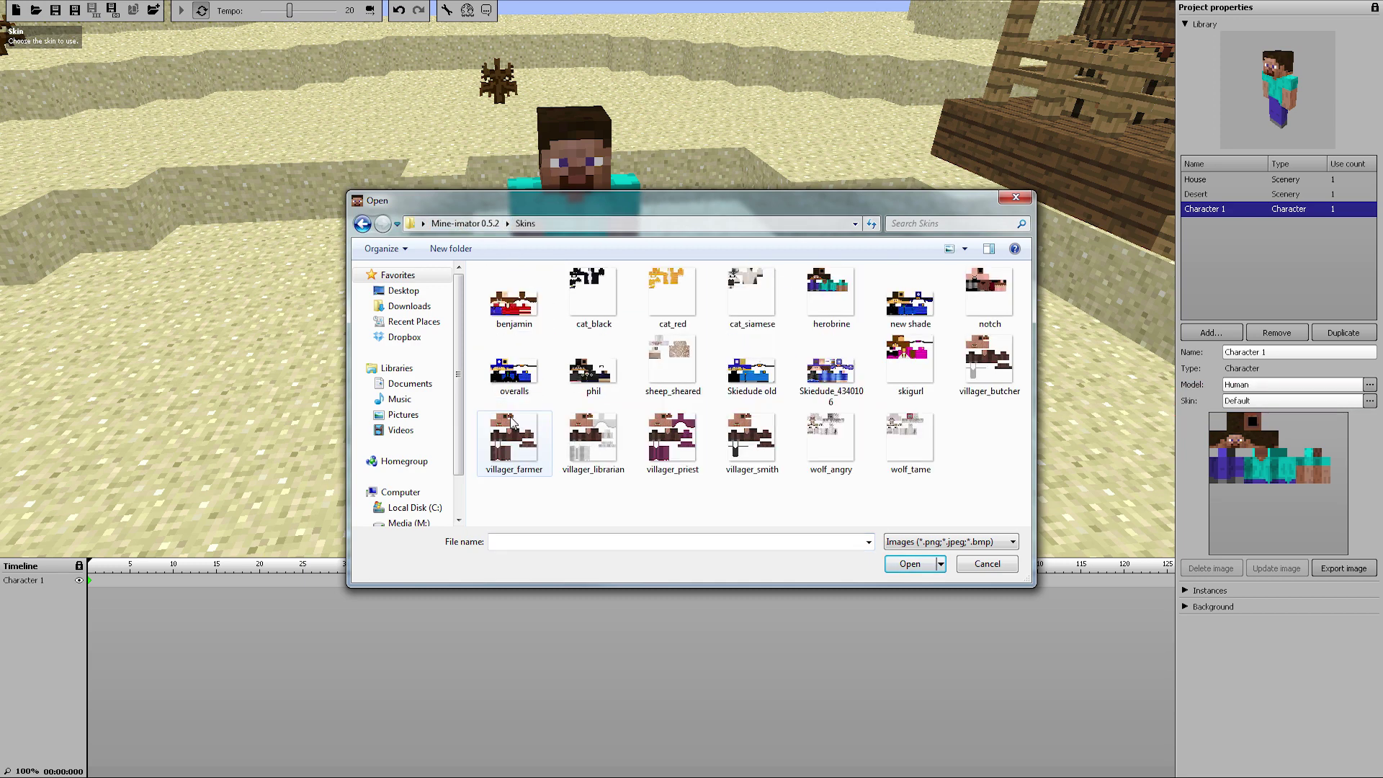
{"action": "left_click", "coordinate": [513, 389]}
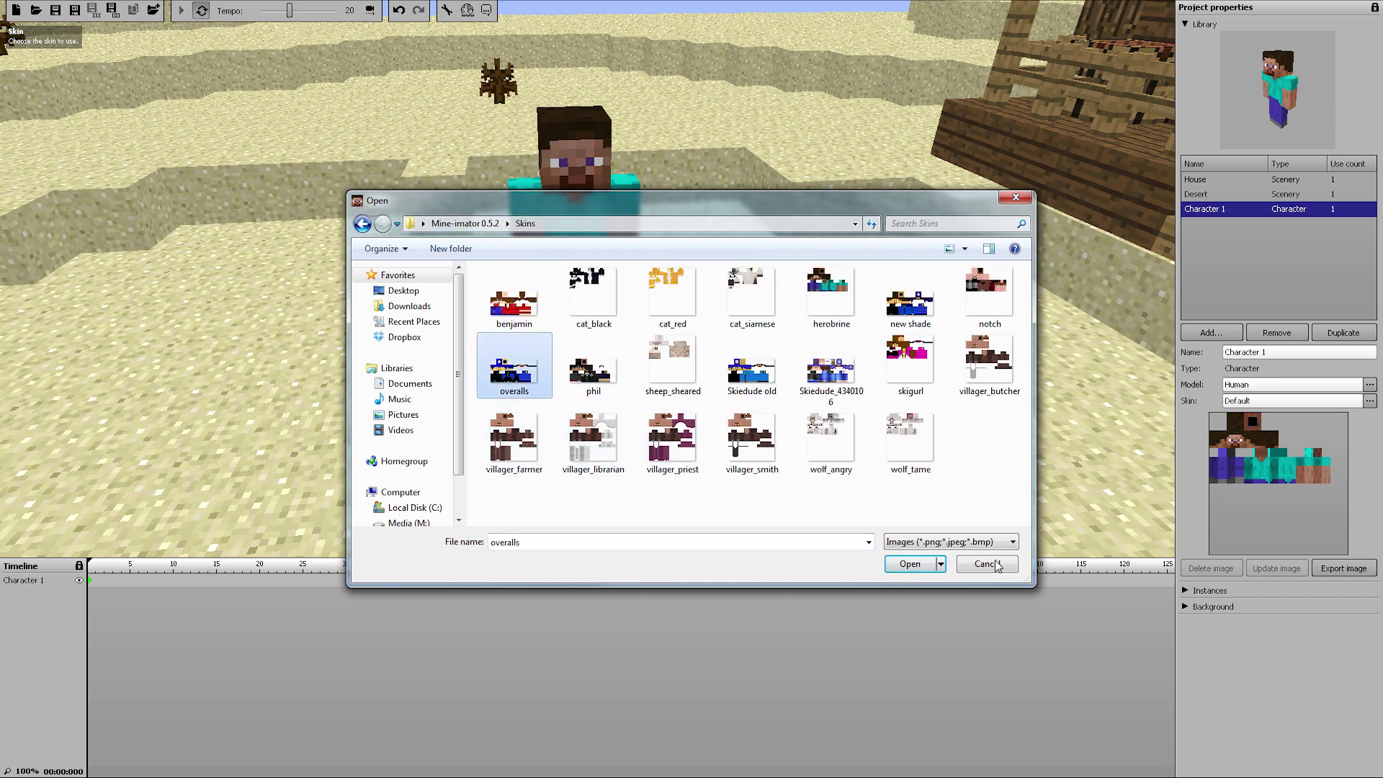
{"action": "left_click", "coordinate": [906, 568]}
{"action": "right_click_drag", "start_coordinate": [772, 394], "coordinate": [389, 125]}
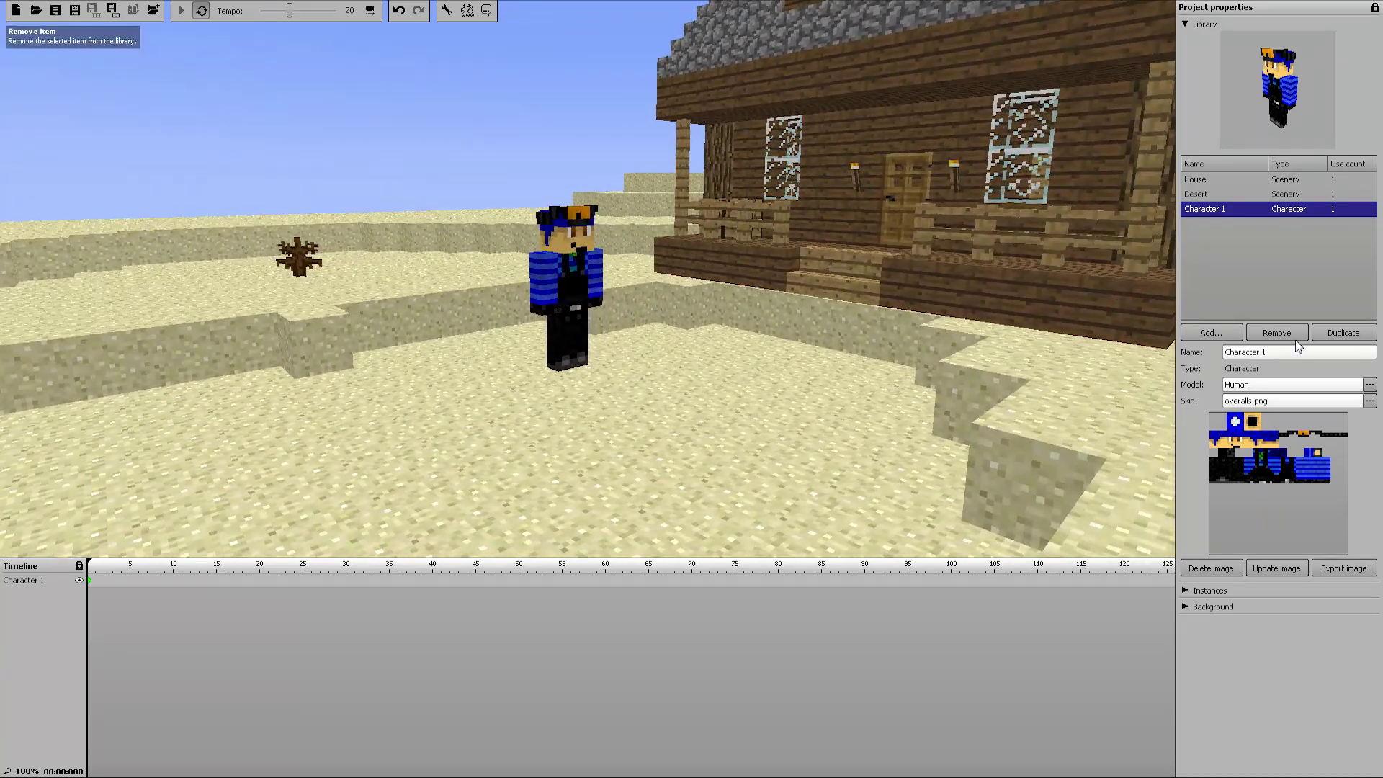
- Rename the character in the library as Ski
{"action": "left_click", "coordinate": [1275, 350]}
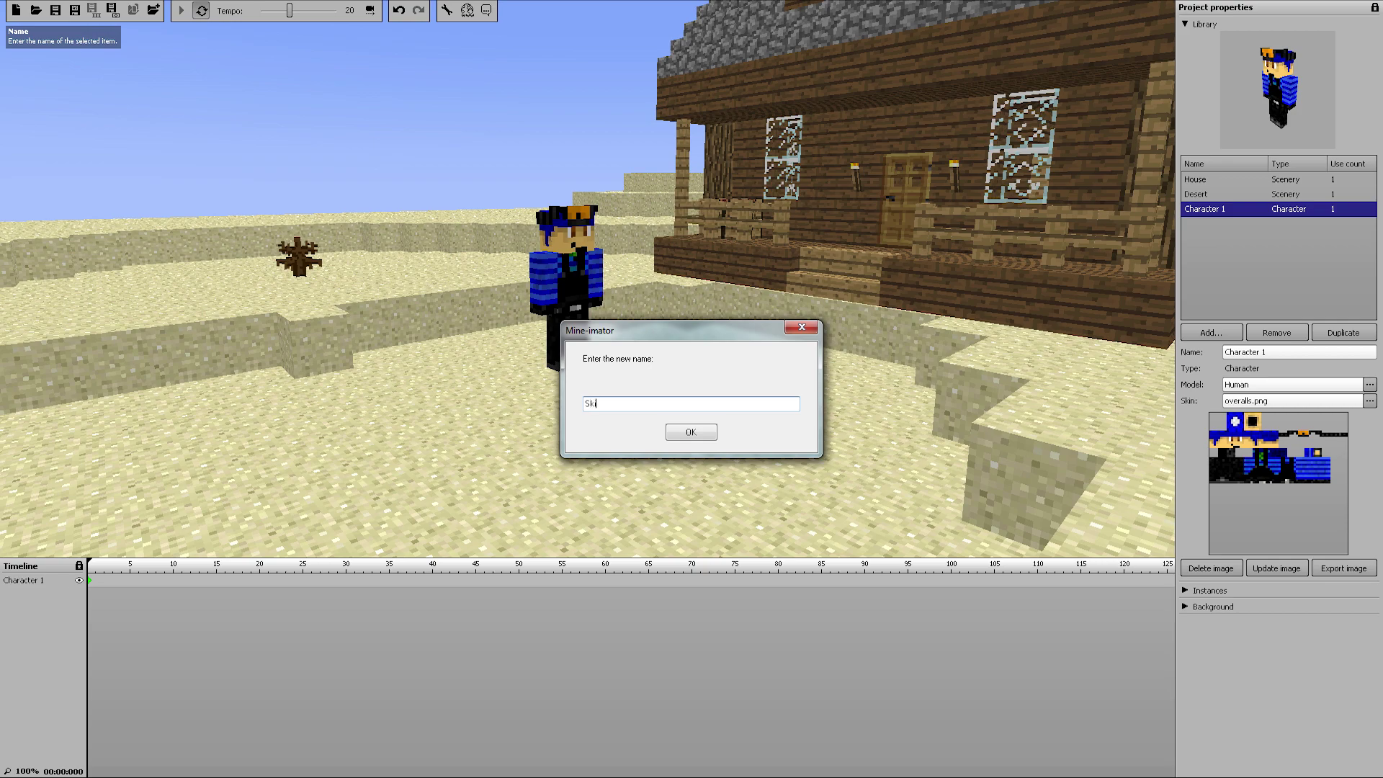
{"action": "type", "text": "Ski"}
{"action": "left_click", "coordinate": [691, 433]}
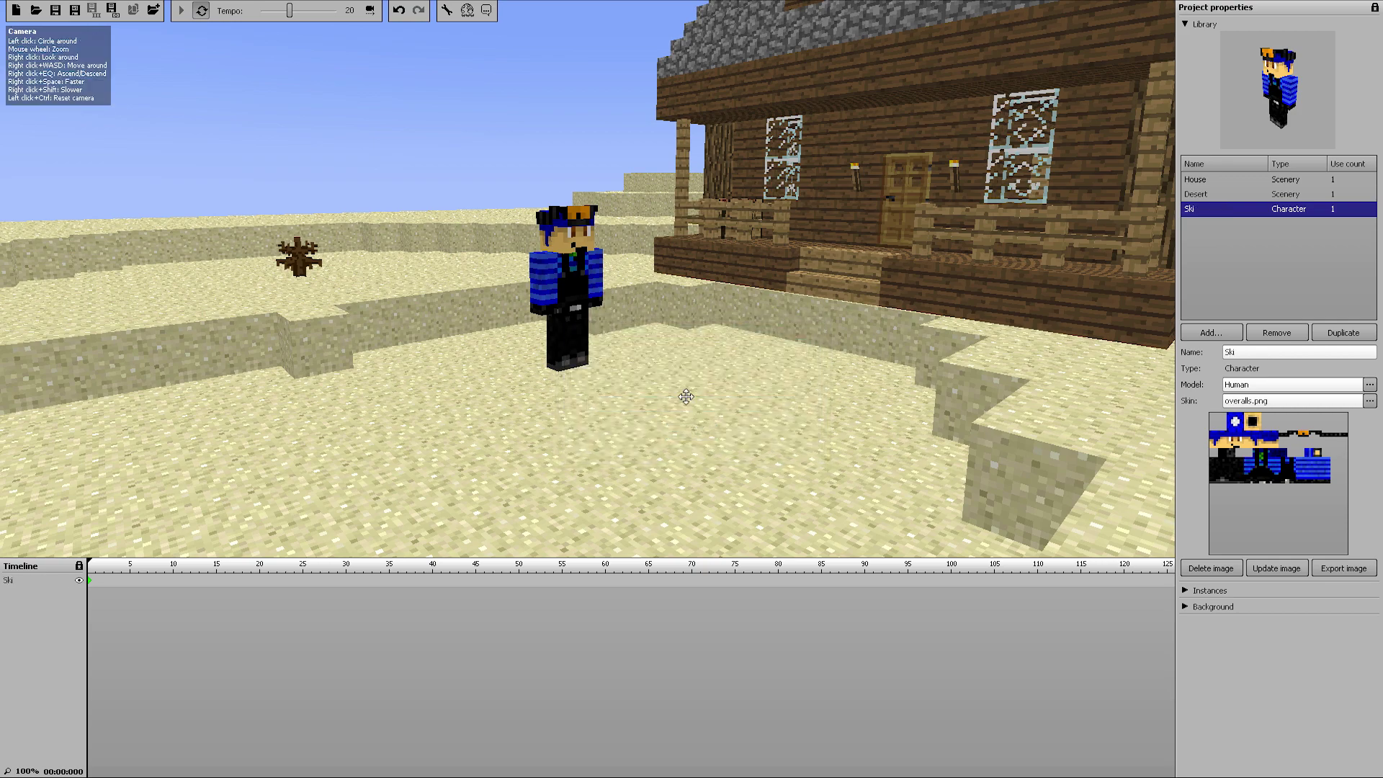
- Add a second character to the library and set its model to Wolf
{"action": "right_click_drag", "start_coordinate": [784, 391], "coordinate": [583, 385]}
{"action": "right_click_drag", "start_coordinate": [749, 391], "coordinate": [771, 391]}
{"action": "mouse_move", "coordinate": [1022, 282]}
{"action": "right_mouse_down"}
{"action": "mouse_move", "coordinate": [1080, 278]}
{"action": "mouse_move", "coordinate": [1022, 282]}
{"action": "right_mouse_up"}
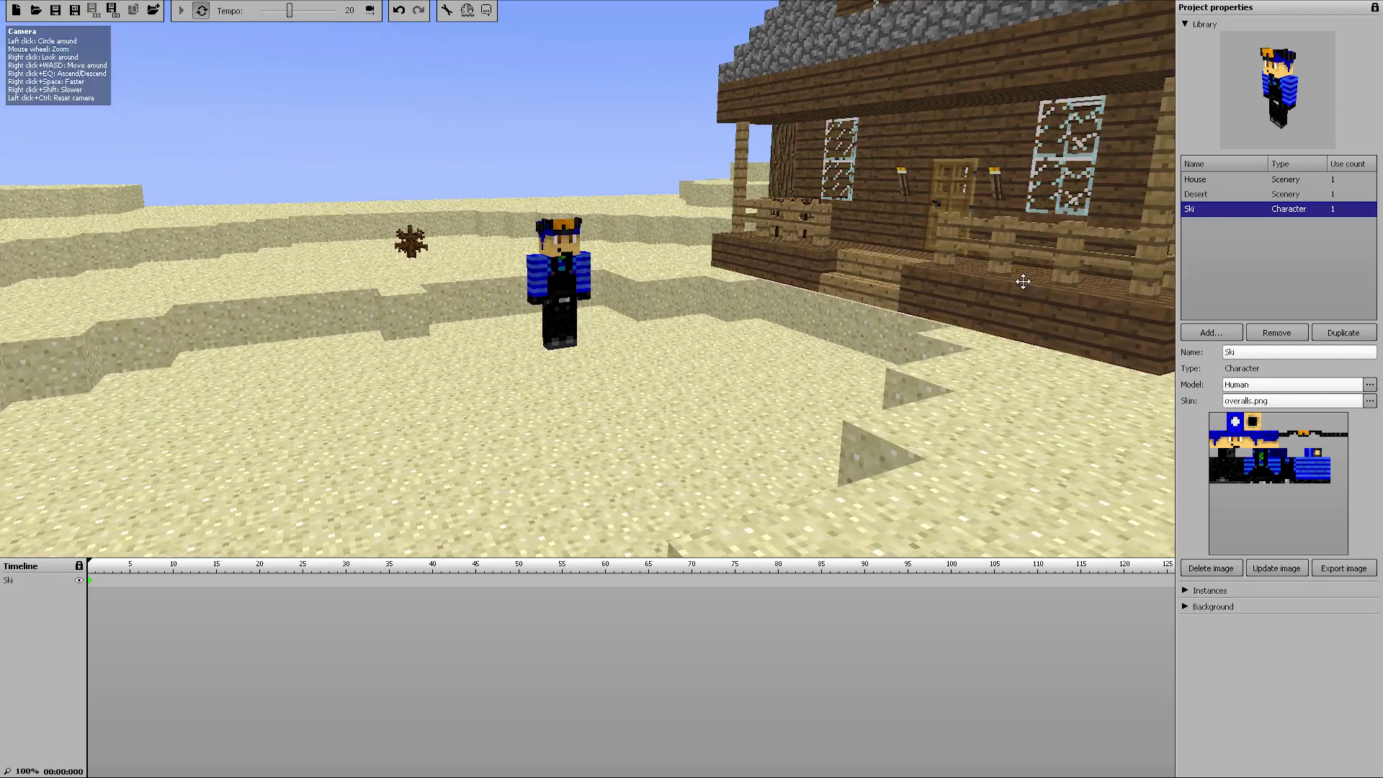
{"action": "left_click", "coordinate": [1210, 333]}
{"action": "left_click", "coordinate": [1219, 356]}
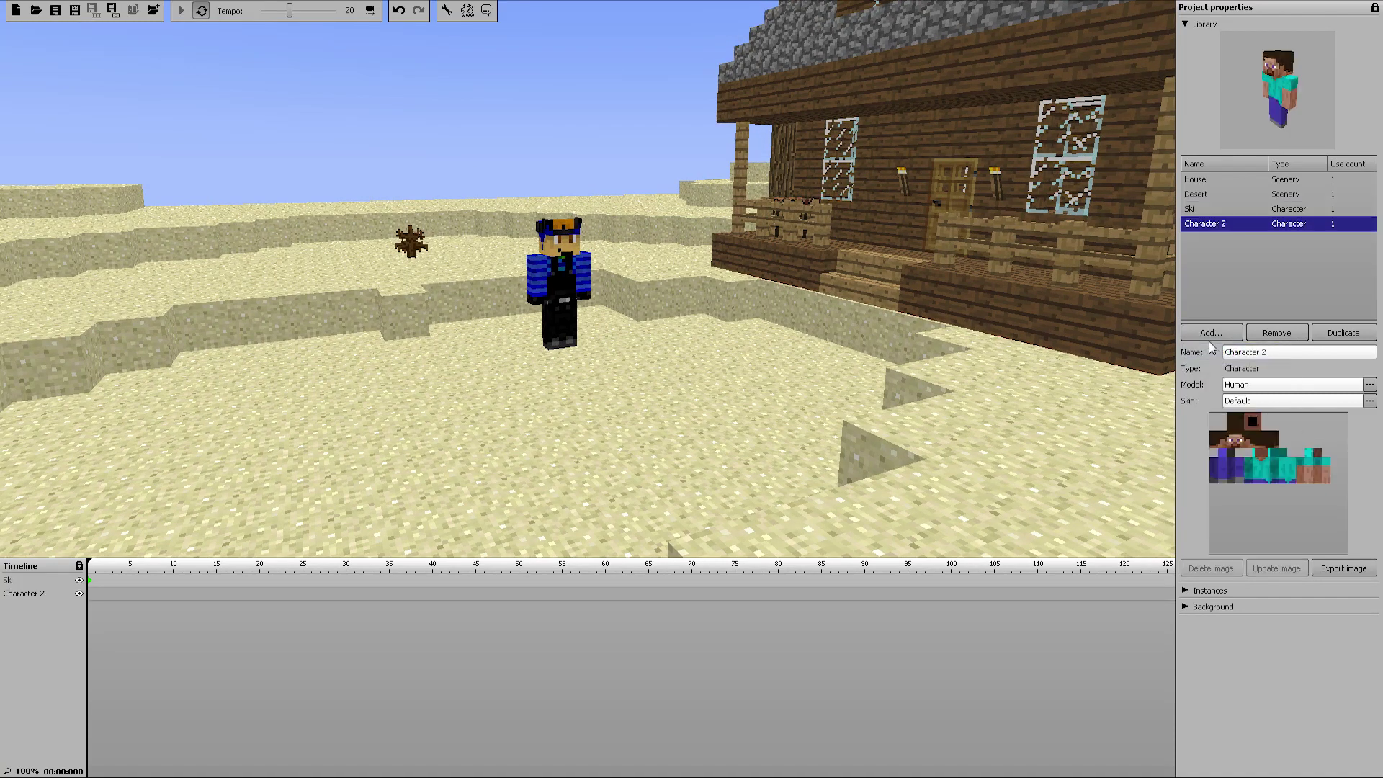
{"action": "left_click", "coordinate": [1241, 386]}
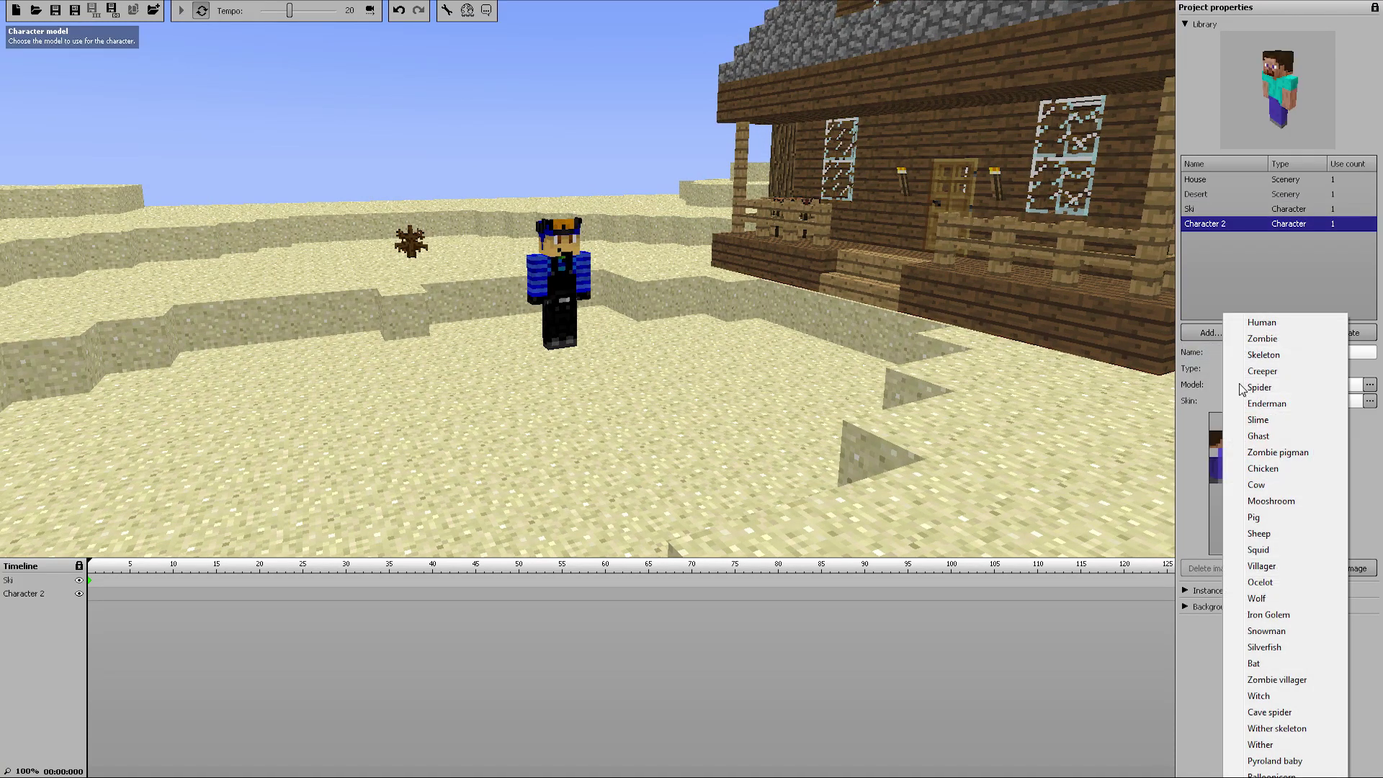
{"action": "left_click", "coordinate": [1266, 609]}
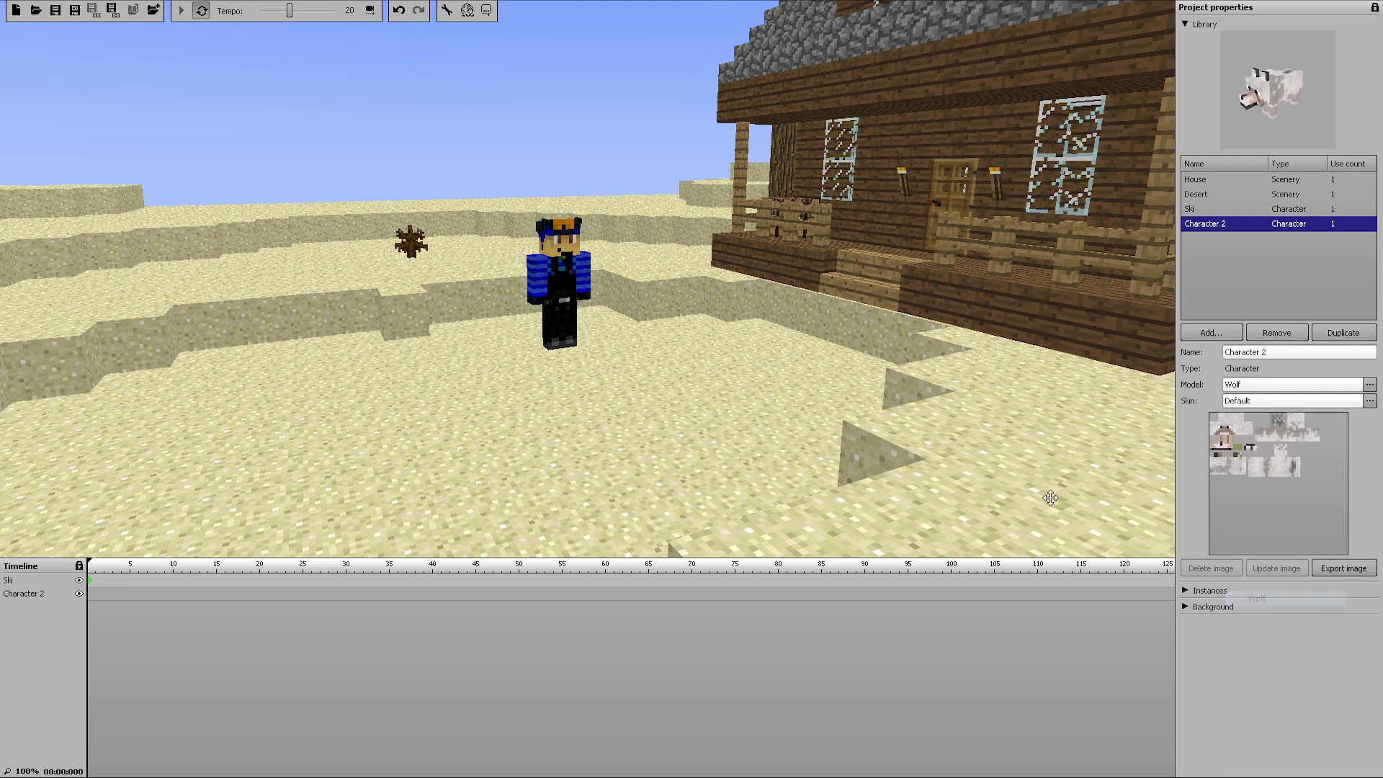
- Create a keyframe for the wolf at the timeline start, placing it beside Ski, and rename this character Wolf
{"action": "left_click", "coordinate": [90, 598]}
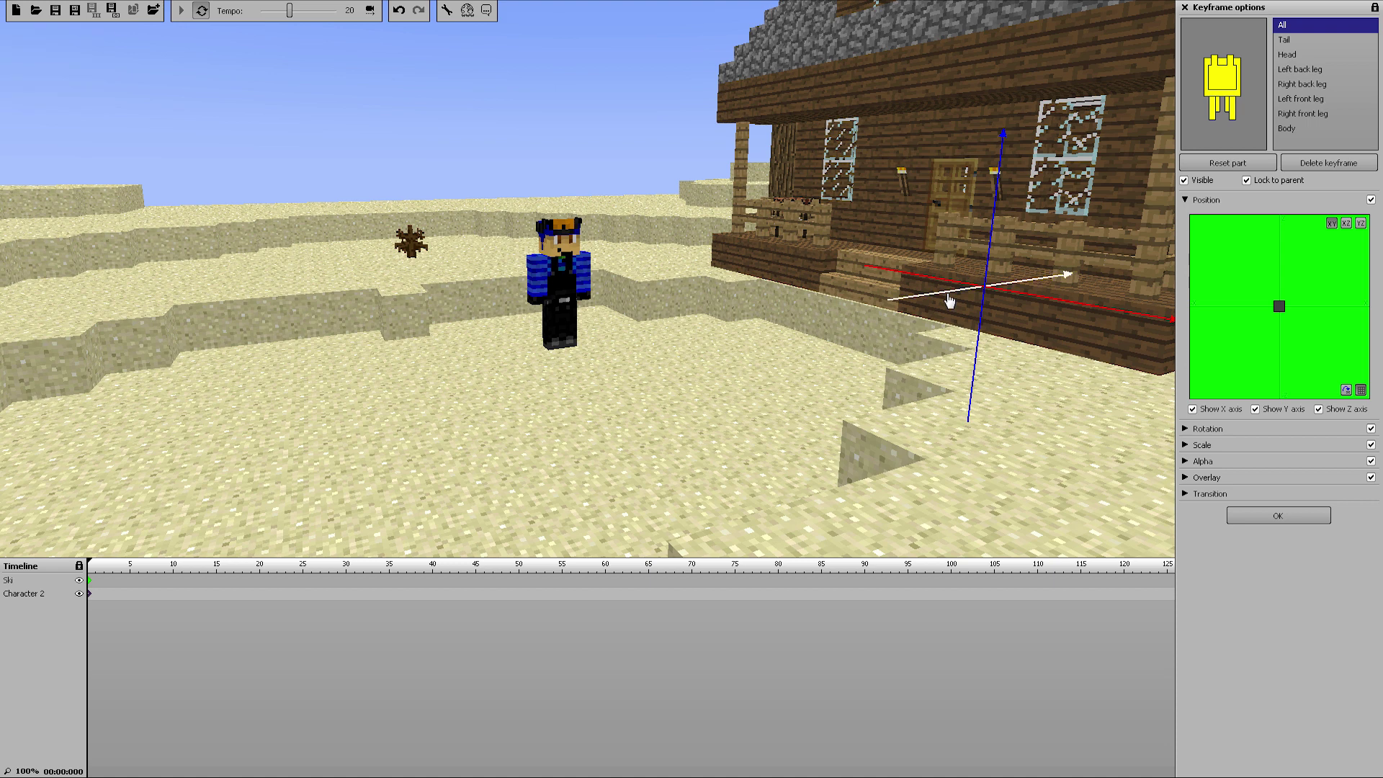
{"action": "left_click_drag", "start_coordinate": [378, 387], "coordinate": [389, 386]}
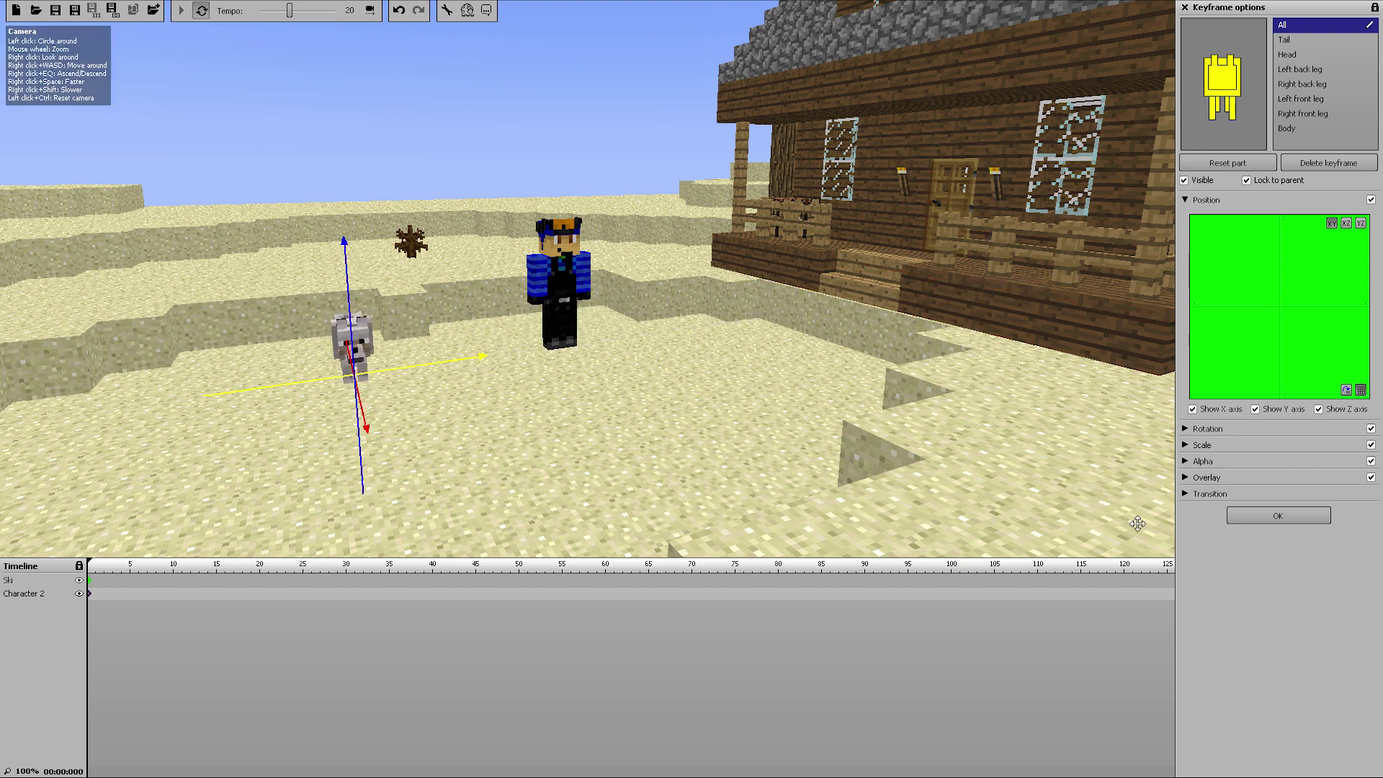
{"action": "left_click", "coordinate": [1279, 516]}
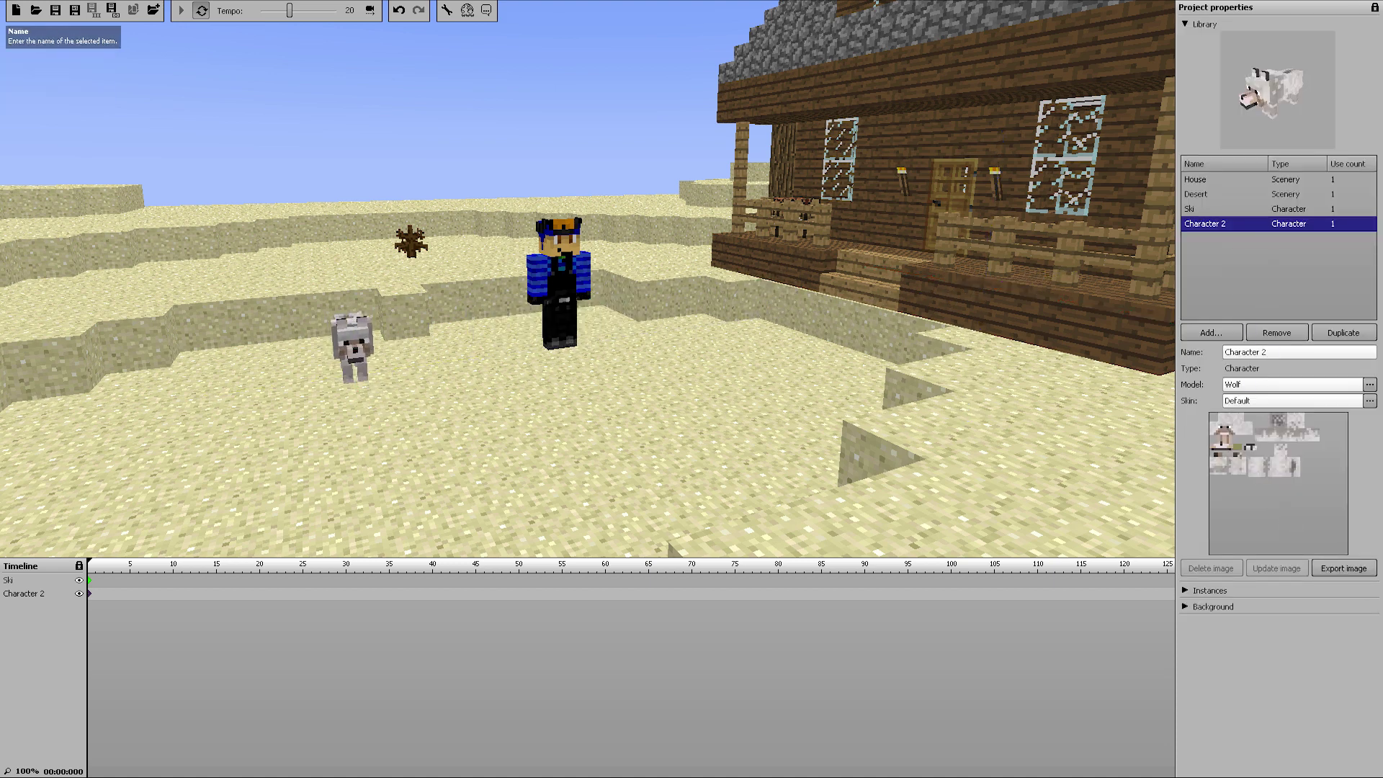
{"action": "left_click", "coordinate": [1272, 352]}
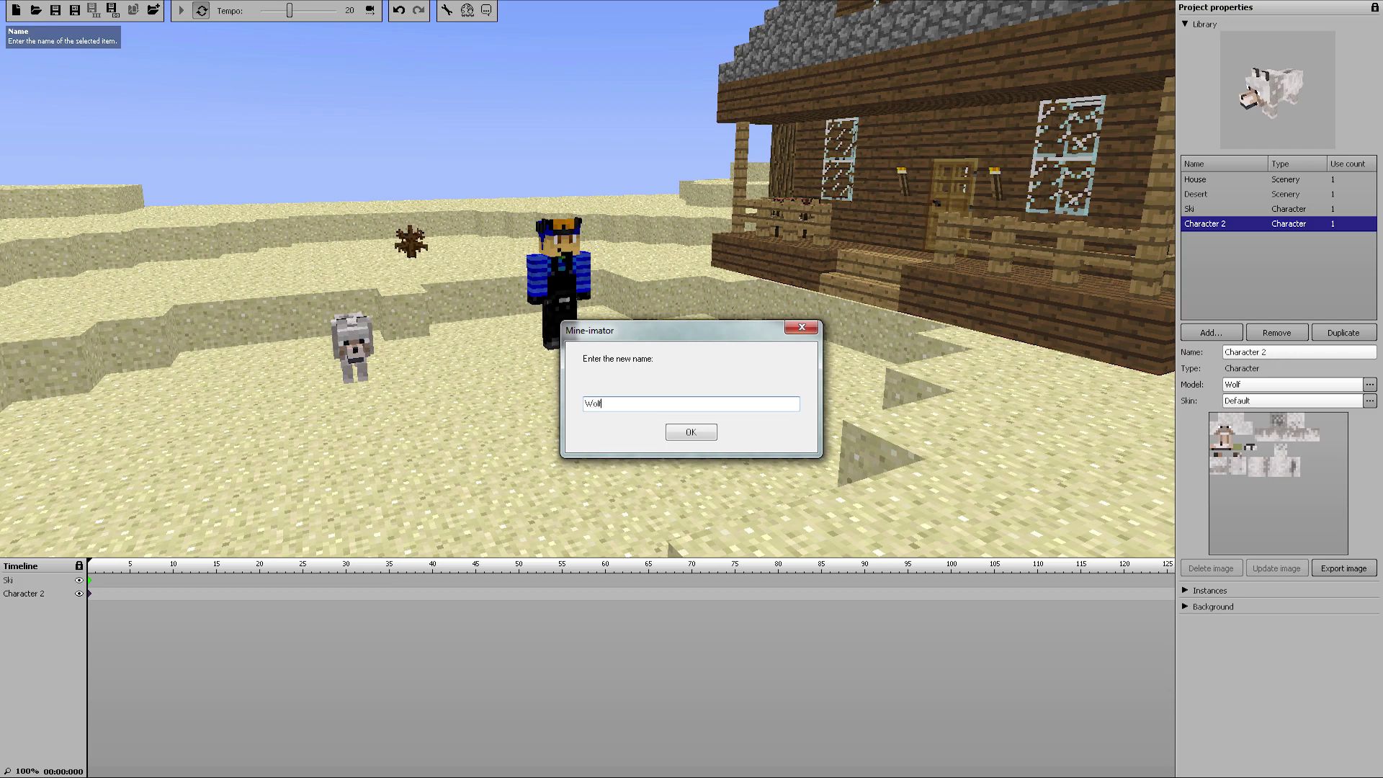
{"action": "left_click", "coordinate": [700, 429]}
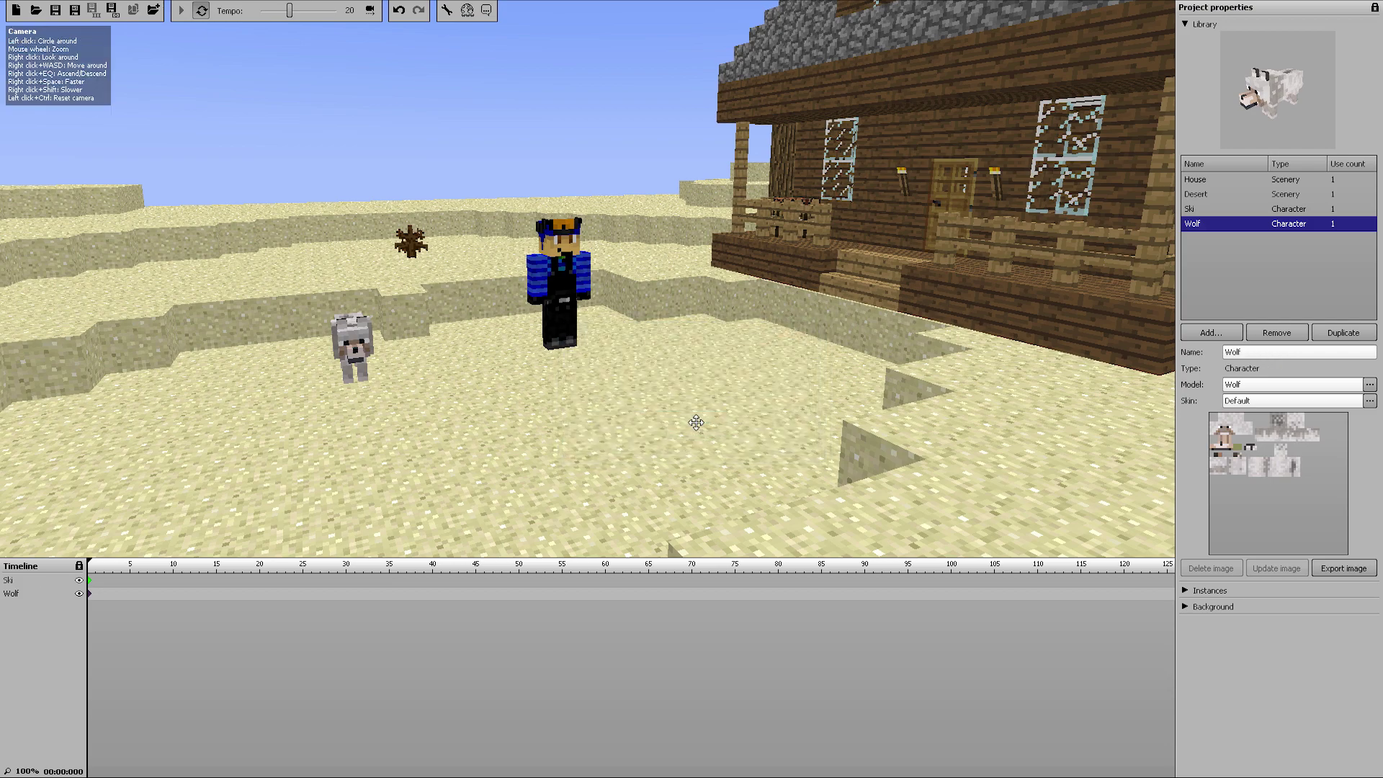
- Examine the desert edge, the house and the two characters from far and near viewpoints
{"action": "key", "text": "a"}
{"action": "key", "text": "w"}
{"action": "mouse_move", "coordinate": [695, 420]}
{"action": "right_mouse_down"}
{"action": "mouse_move", "coordinate": [702, 404]}
{"action": "mouse_move", "coordinate": [663, 440]}
{"action": "mouse_move", "coordinate": [858, 392]}
{"action": "mouse_move", "coordinate": [1008, 414]}
{"action": "mouse_move", "coordinate": [1080, 396]}
{"action": "mouse_move", "coordinate": [936, 390]}
{"action": "mouse_move", "coordinate": [699, 429]}
{"action": "right_mouse_up"}
{"action": "key", "text": "w"}
{"action": "key", "text": "w"}
{"action": "key", "text": "w"}
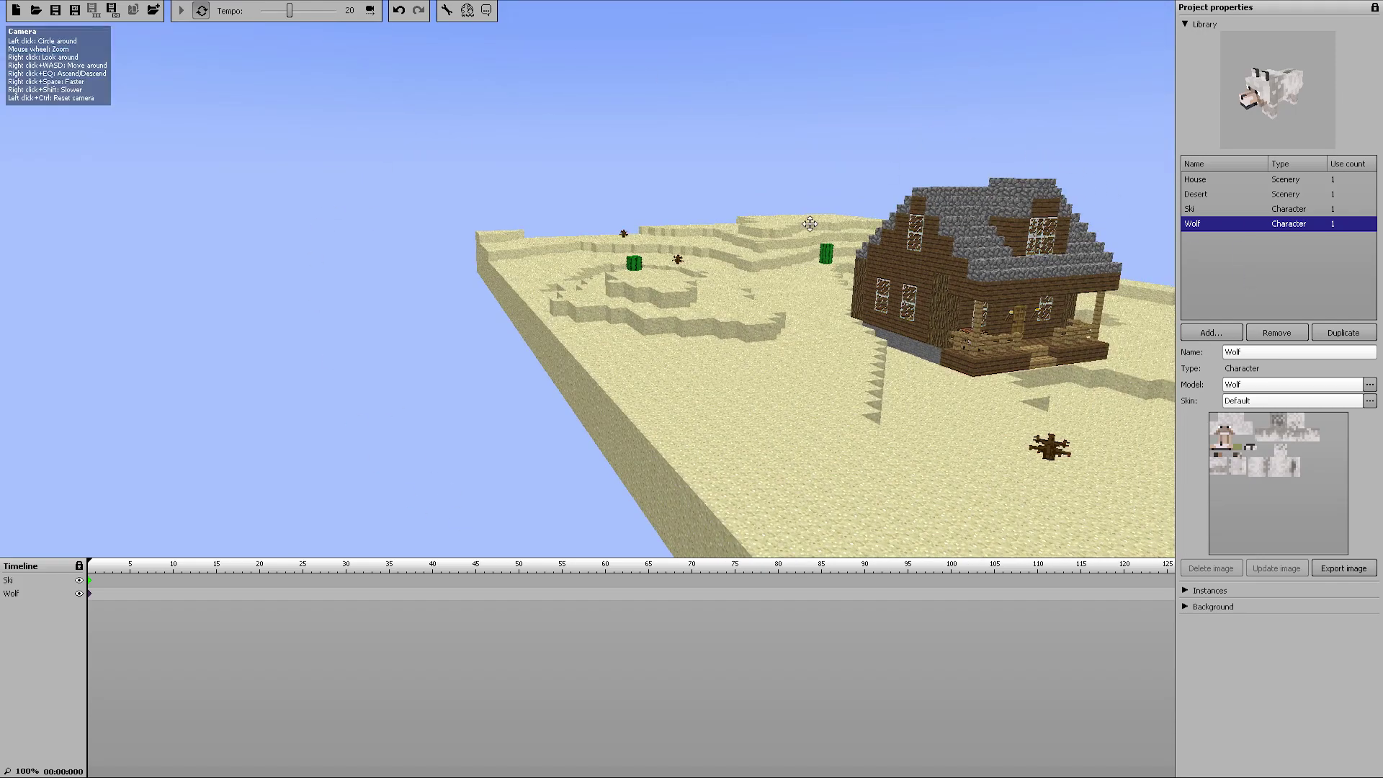
{"action": "right_click_drag", "start_coordinate": [810, 224], "coordinate": [810, 224]}
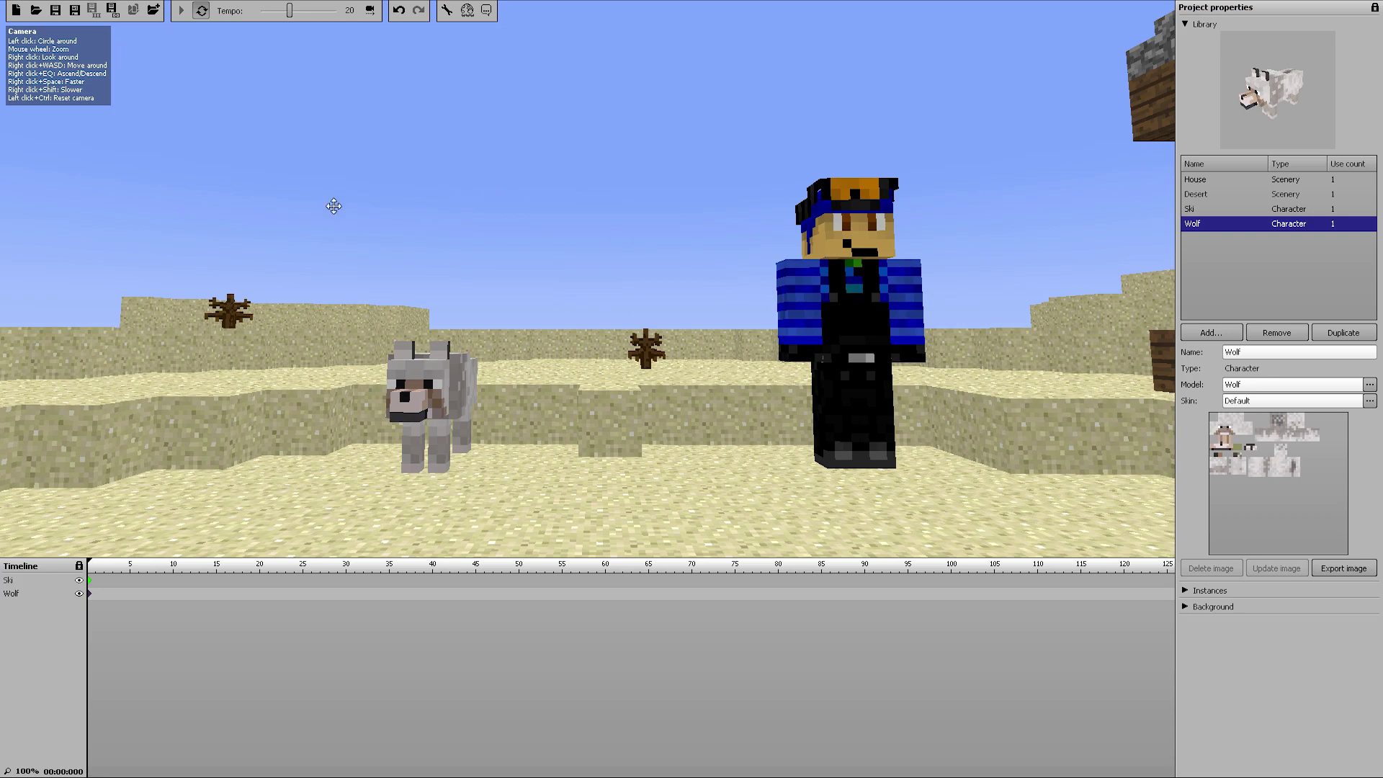
{"action": "right_click_drag", "start_coordinate": [502, 249], "coordinate": [503, 249]}
{"action": "key", "text": "e"}
{"action": "key", "text": "s"}
{"action": "key", "text": "s"}
{"action": "key", "text": "d"}
{"action": "key", "text": "w"}
{"action": "key", "text": "w"}
{"action": "key", "text": "s"}
{"action": "key", "text": "w"}
{"action": "key", "text": "a"}
{"action": "key", "text": "s"}
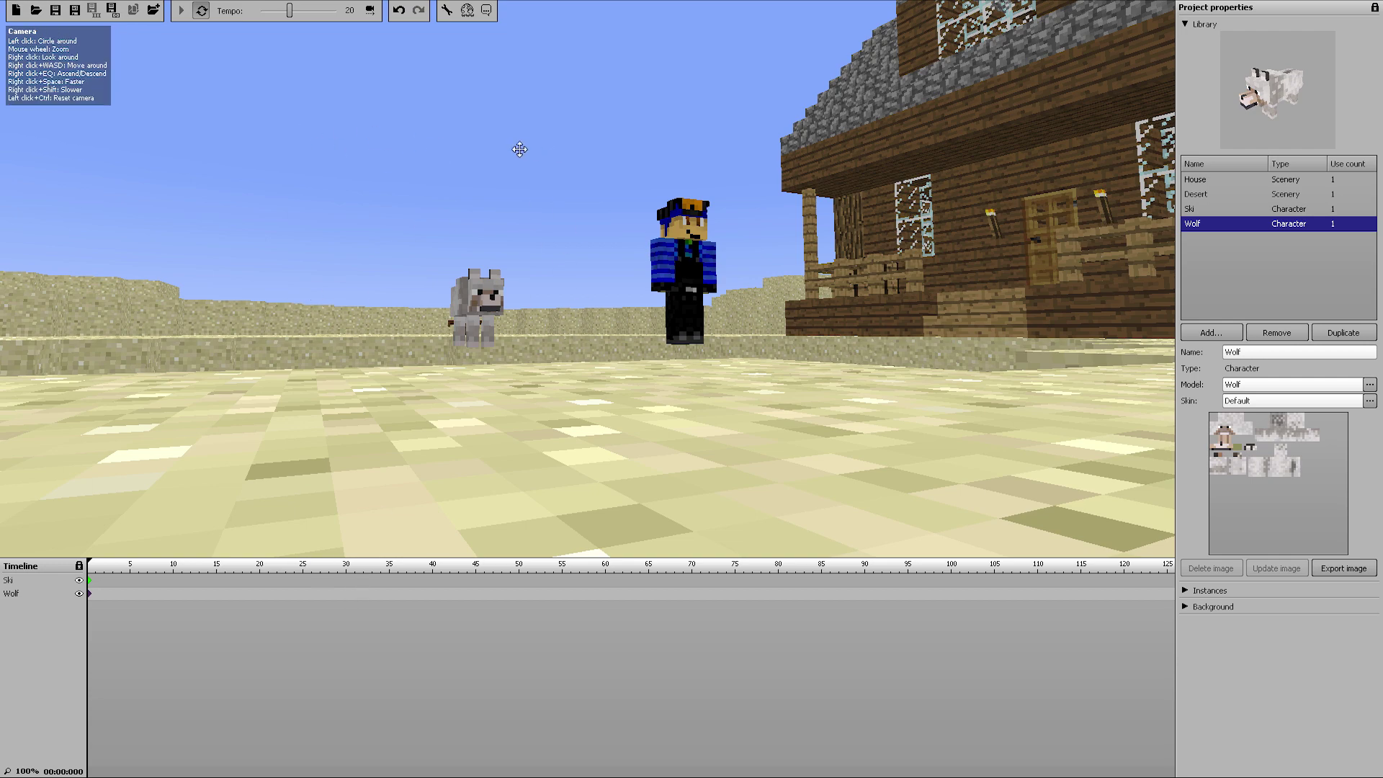
{"action": "right_click_drag", "start_coordinate": [612, 188], "coordinate": [611, 188]}
{"action": "key", "text": "d"}
{"action": "key", "text": "a"}
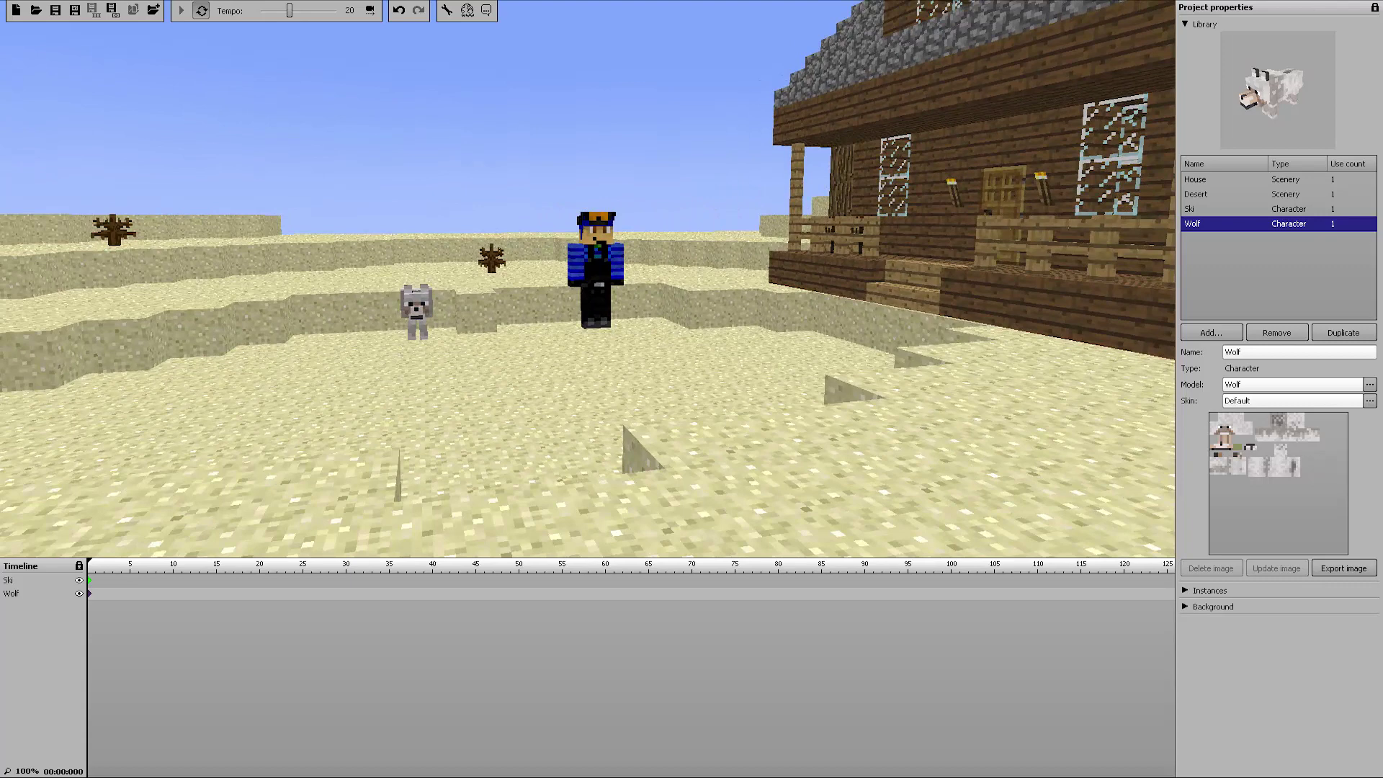
- Collapse the library section and save the animation in the Mine-imator v0.6.2 folder as "How to animate"
{"action": "left_click", "coordinate": [1185, 24]}
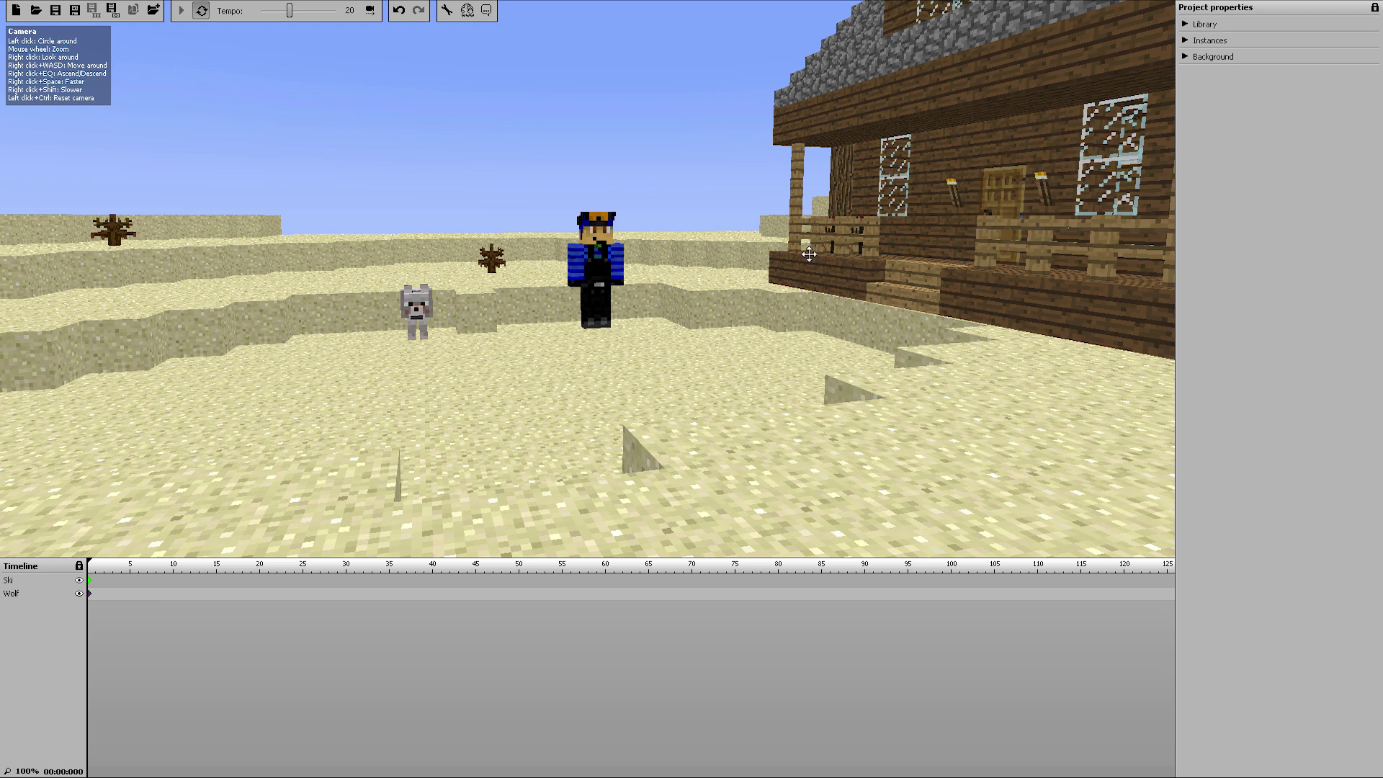
{"action": "left_click", "coordinate": [56, 10]}
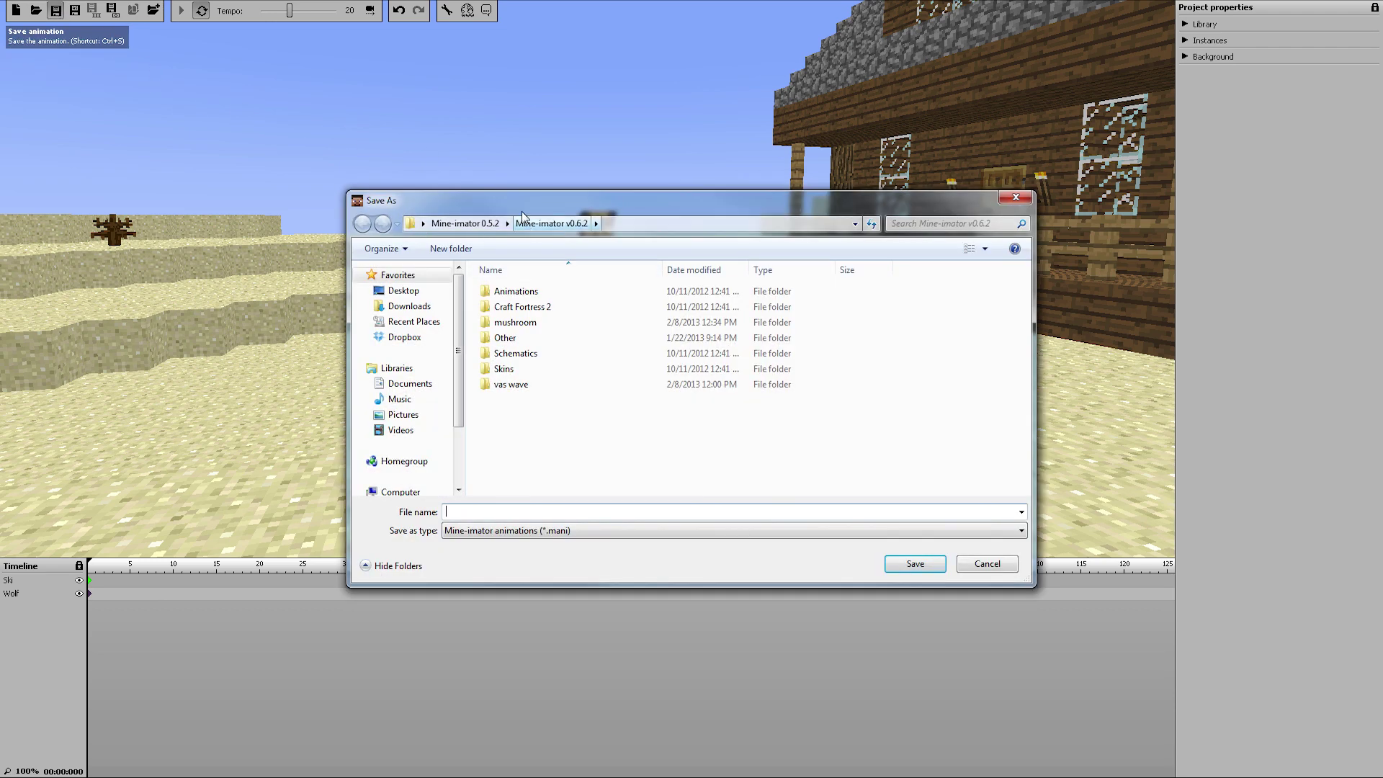
{"action": "left_click_drag", "start_coordinate": [521, 198], "coordinate": [489, 119]}
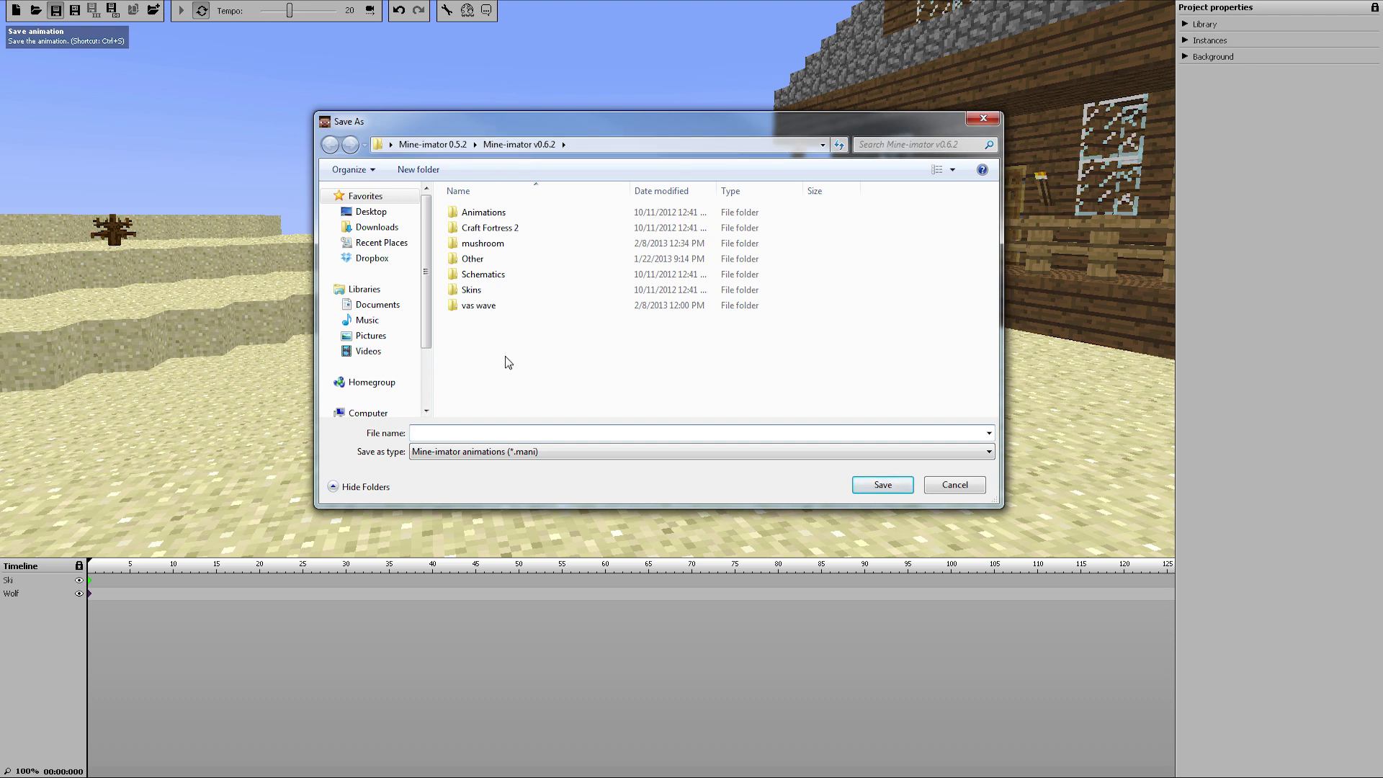
{"action": "type", "text": "How to animate"}
{"action": "left_click", "coordinate": [904, 492]}
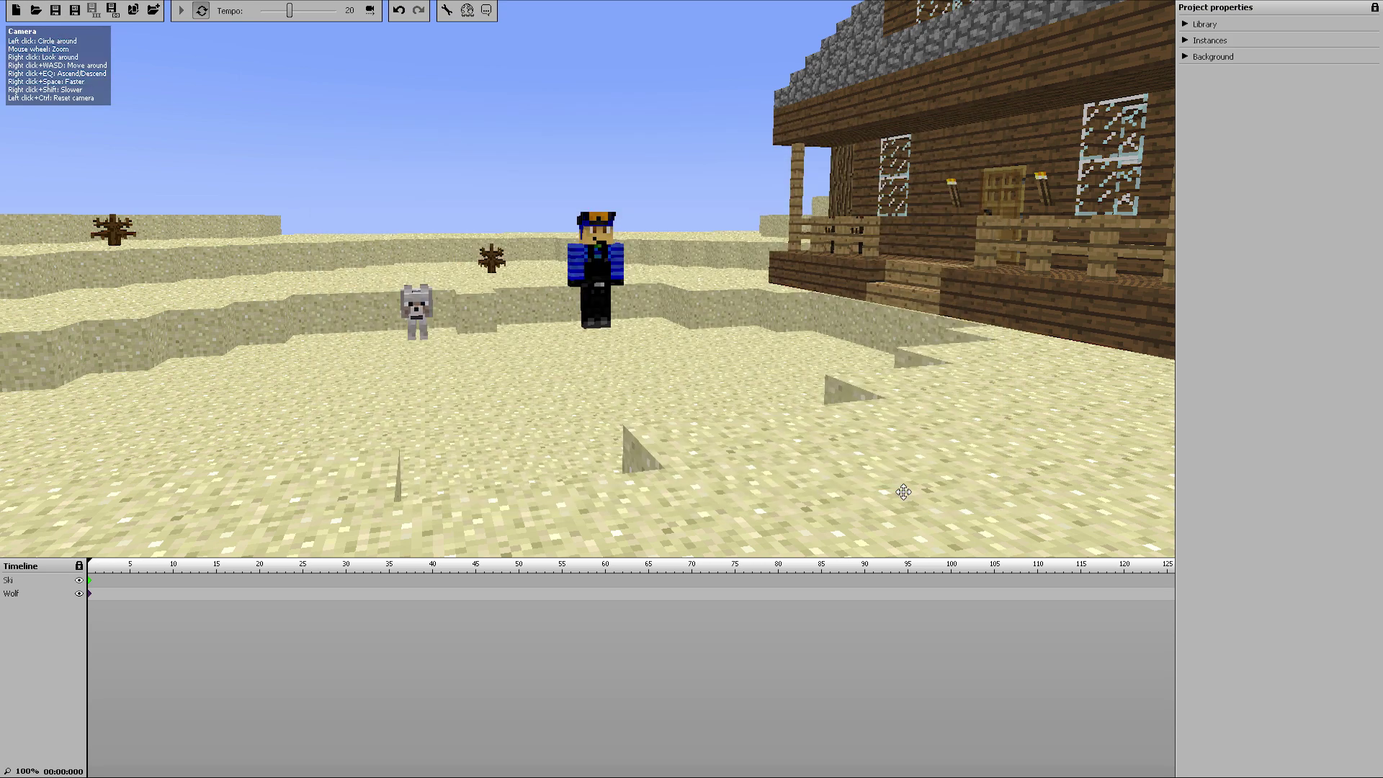
- Look over Ski, the wolf and the front of the house from several angles and heights
{"action": "key", "text": "a"}
{"action": "right_click_drag", "start_coordinate": [814, 420], "coordinate": [745, 425]}
{"action": "key", "text": "w"}
{"action": "key", "text": "d"}
{"action": "key", "text": "s"}
{"action": "key", "text": "a"}
{"action": "key", "text": "d"}
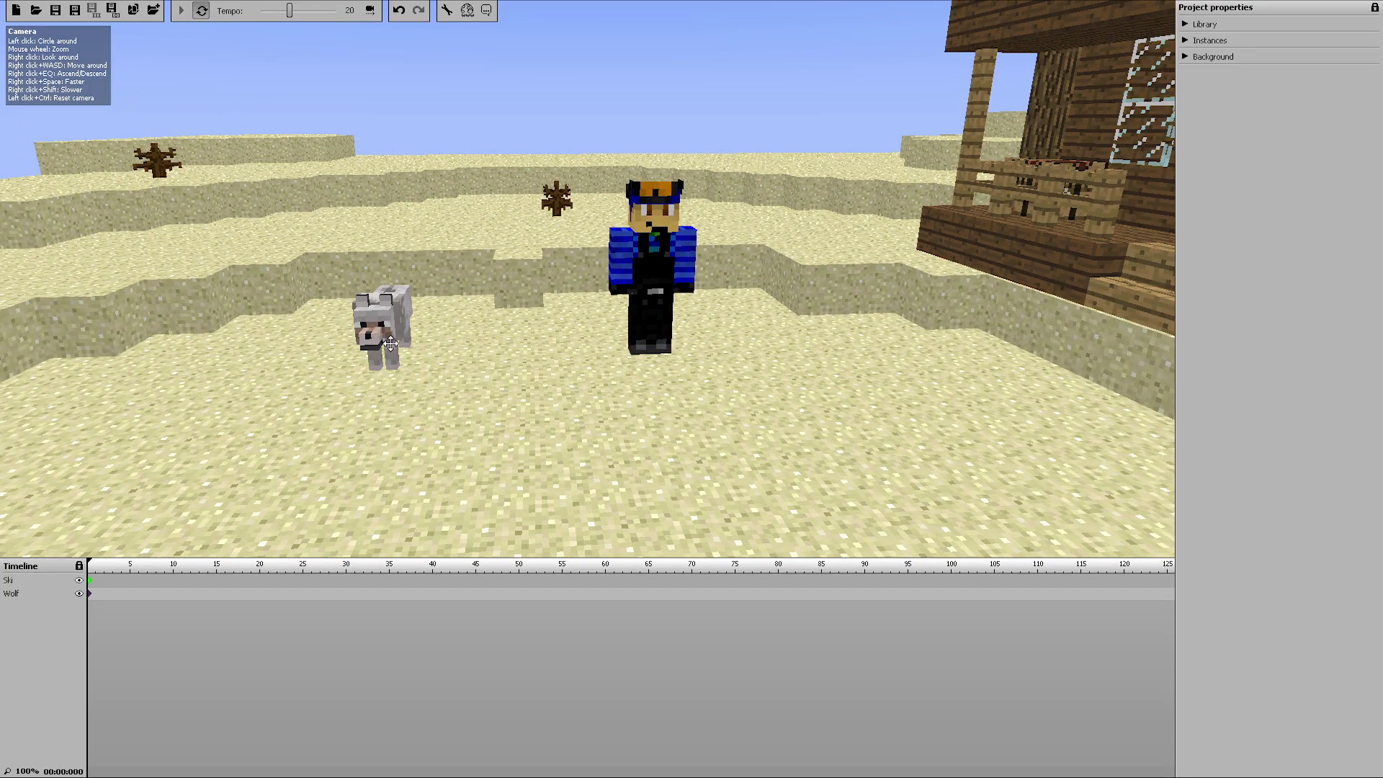
{"action": "key", "text": "w"}
{"action": "mouse_move", "coordinate": [650, 285]}
{"action": "right_mouse_down"}
{"action": "mouse_move", "coordinate": [752, 288]}
{"action": "mouse_move", "coordinate": [657, 292]}
{"action": "right_mouse_up"}
{"action": "key", "text": "a"}
{"action": "key", "text": "s"}
{"action": "key", "text": "d"}
{"action": "key", "text": "a"}
{"action": "key", "text": "w"}
{"action": "key", "text": "s"}
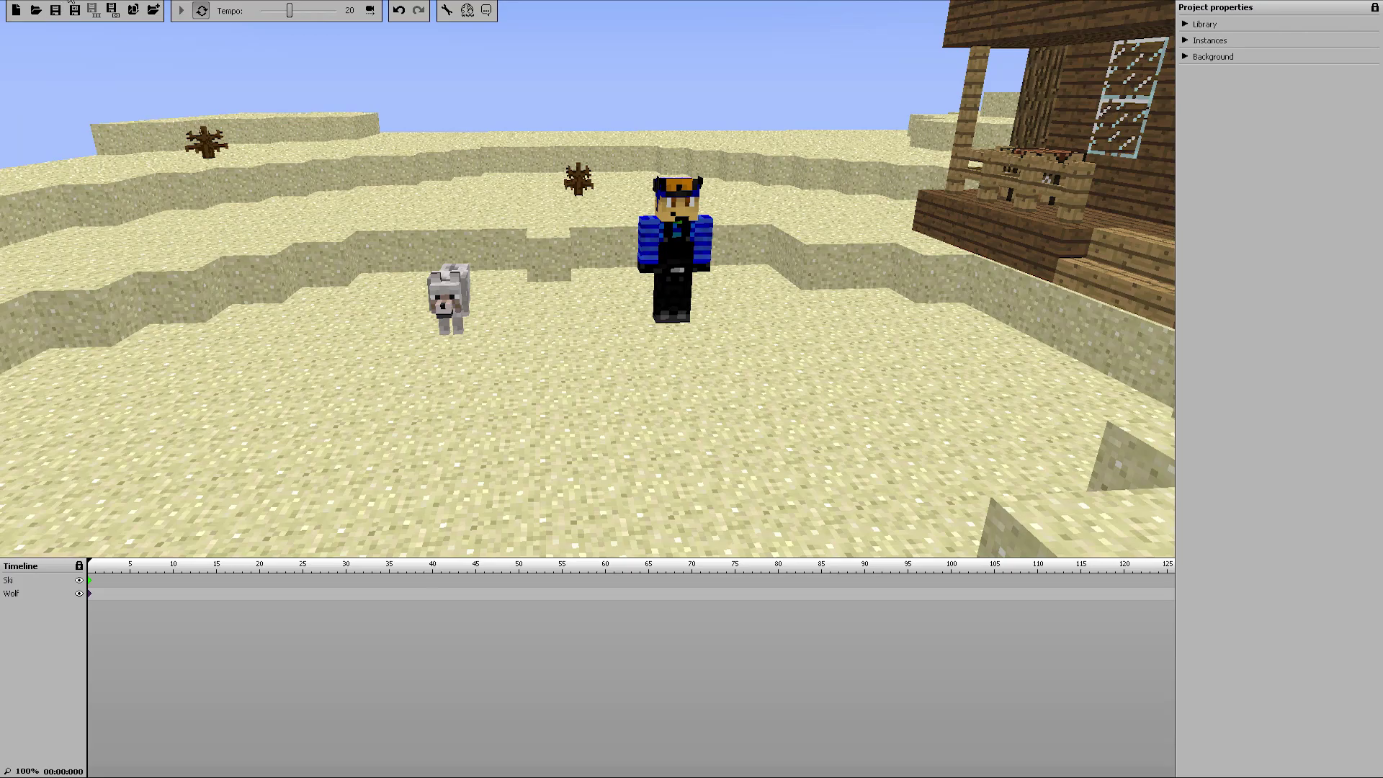
{"action": "right_click_drag", "start_coordinate": [536, 272], "coordinate": [880, 237]}
{"action": "key", "text": "w"}
{"action": "key", "text": "a"}
{"action": "key", "text": "w"}
{"action": "key", "text": "w"}
{"action": "key", "text": "s"}
{"action": "key", "text": "w"}
{"action": "key", "text": "s"}
{"action": "key", "text": "w"}
{"action": "key", "text": "w"}
{"action": "key", "text": "a"}
{"action": "key", "text": "w"}
{"action": "key", "text": "w"}
{"action": "key", "text": "s"}
{"action": "key", "text": "w"}
{"action": "key", "text": "a"}
{"action": "key", "text": "w"}
{"action": "key", "text": "s"}
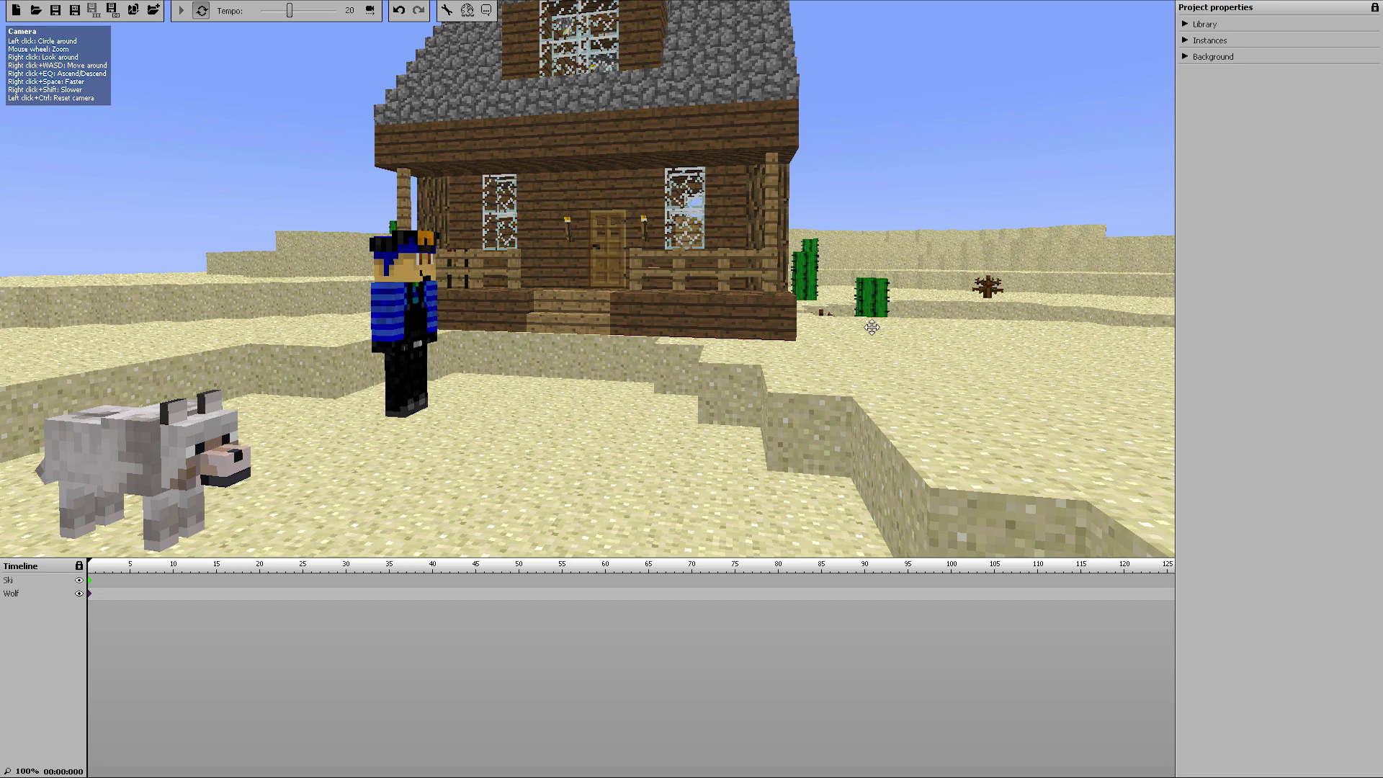
{"action": "right_click_drag", "start_coordinate": [872, 327], "coordinate": [823, 338]}
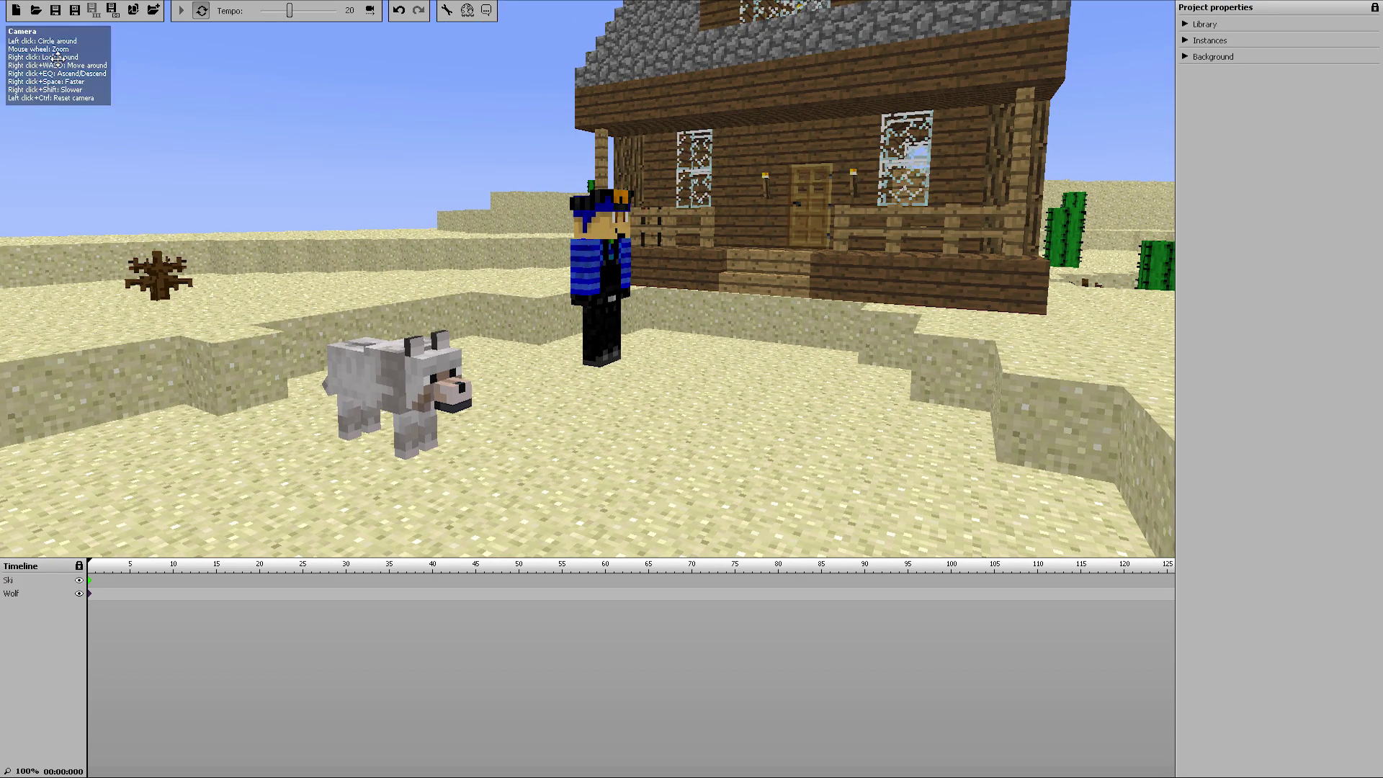
{"action": "right_click_drag", "start_coordinate": [648, 303], "coordinate": [710, 303]}
{"action": "key", "text": "d"}
{"action": "key", "text": "a"}
{"action": "key", "text": "w"}
{"action": "key", "text": "d"}
{"action": "key", "text": "e"}
{"action": "key", "text": "a"}
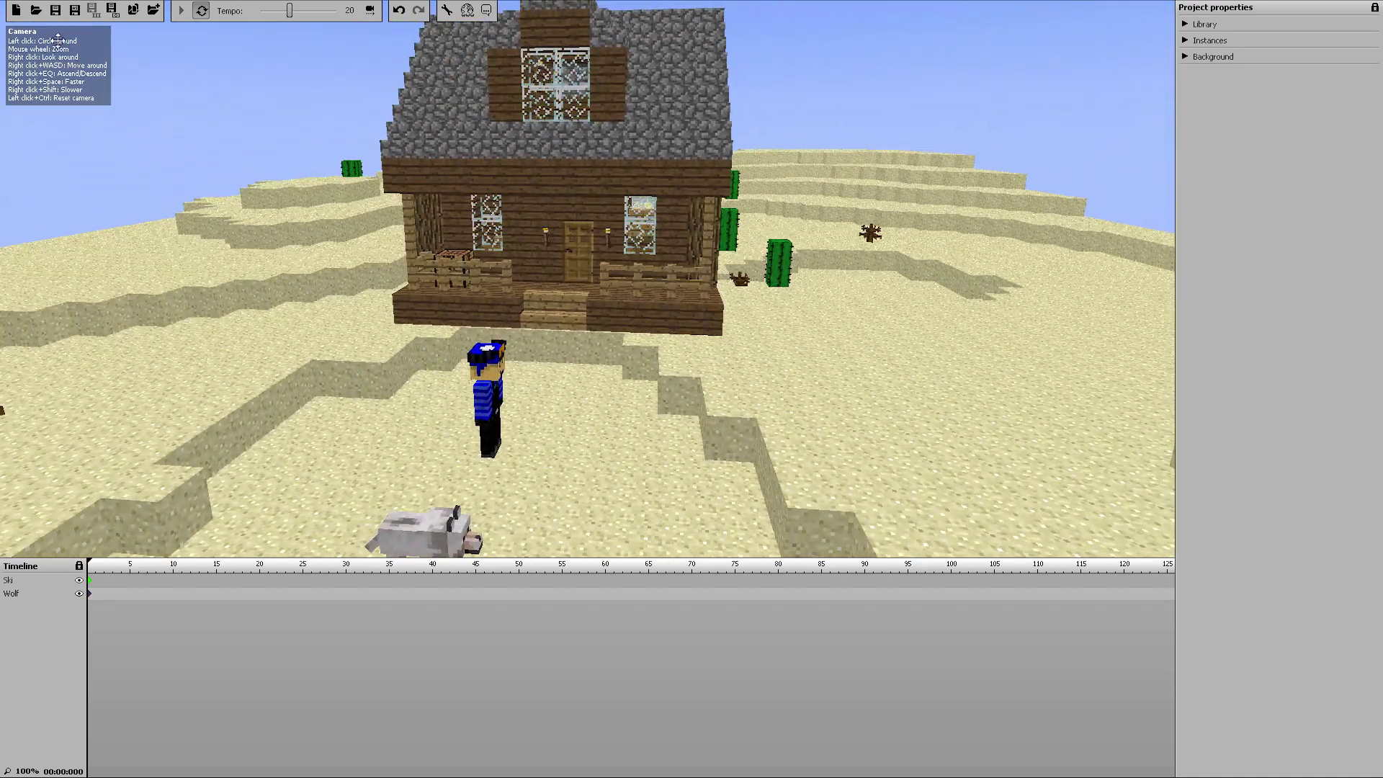
- Review the library items and the instance list alongside an overview of the house and characters
{"action": "left_click", "coordinate": [1184, 24]}
{"action": "key", "text": "w"}
{"action": "key", "text": "d"}
{"action": "right_click_drag", "start_coordinate": [923, 161], "coordinate": [100, 156]}
{"action": "key", "text": "s"}
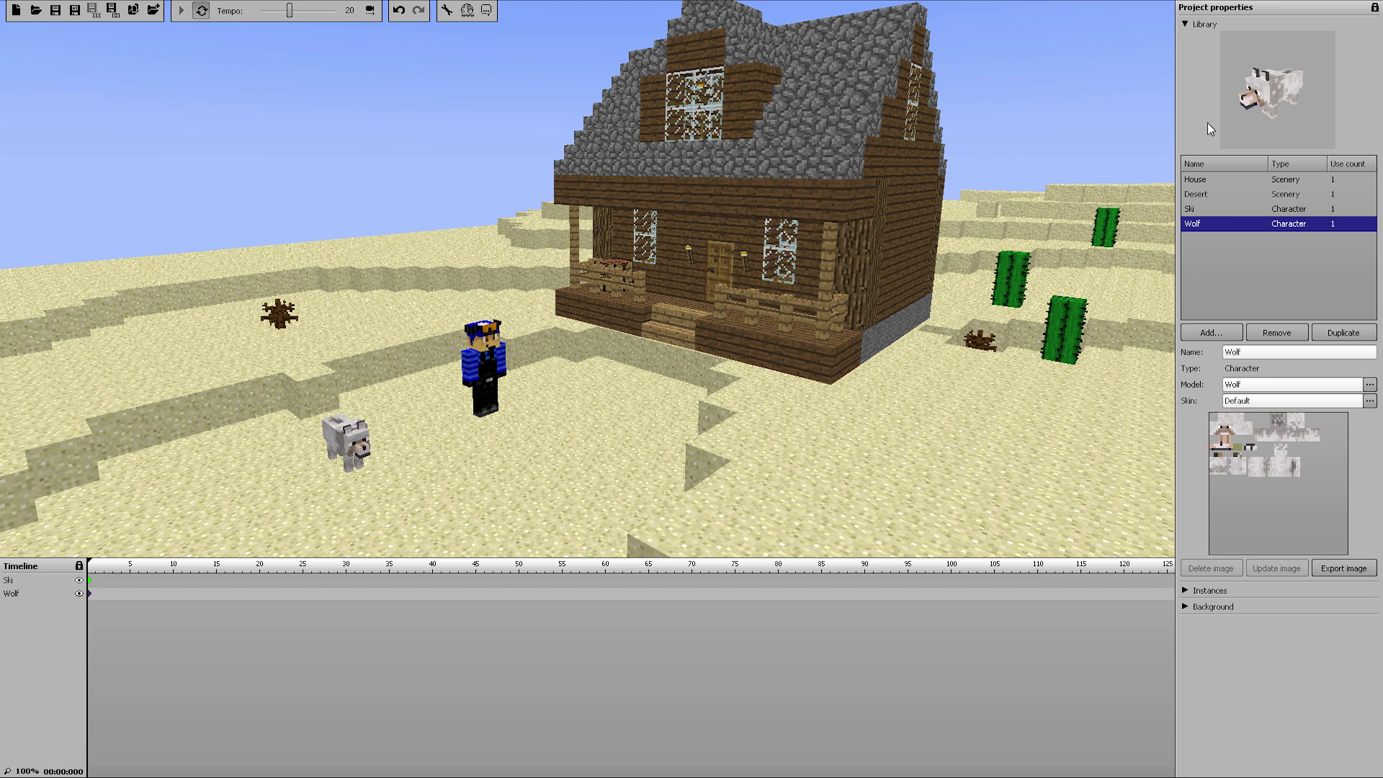
{"action": "left_click", "coordinate": [1185, 24]}
{"action": "left_click", "coordinate": [1185, 41]}
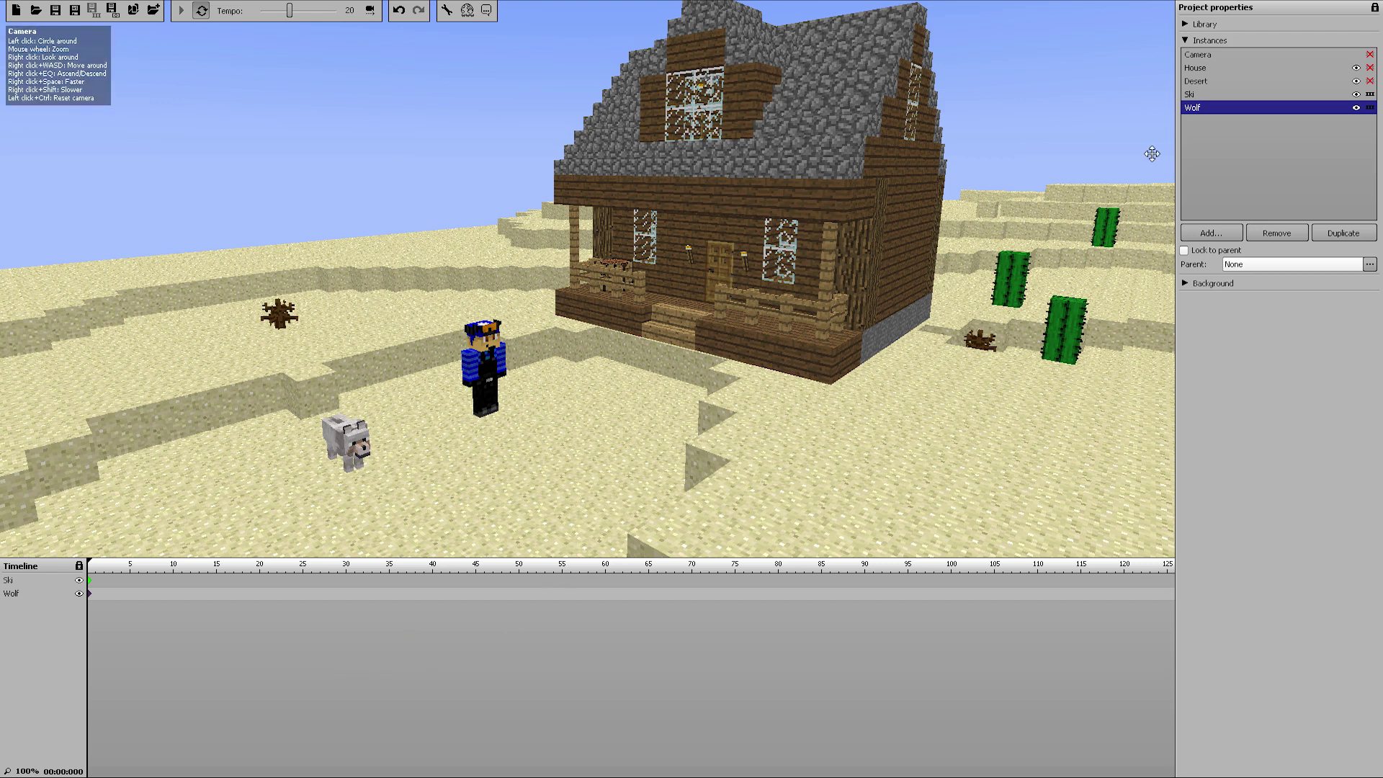
{"action": "left_click", "coordinate": [1185, 40]}
- In the background settings, try the flat ground on and off again, and turn the sky to night with the moon at its highest
{"action": "left_click", "coordinate": [1185, 56]}
{"action": "left_click", "coordinate": [1184, 243]}
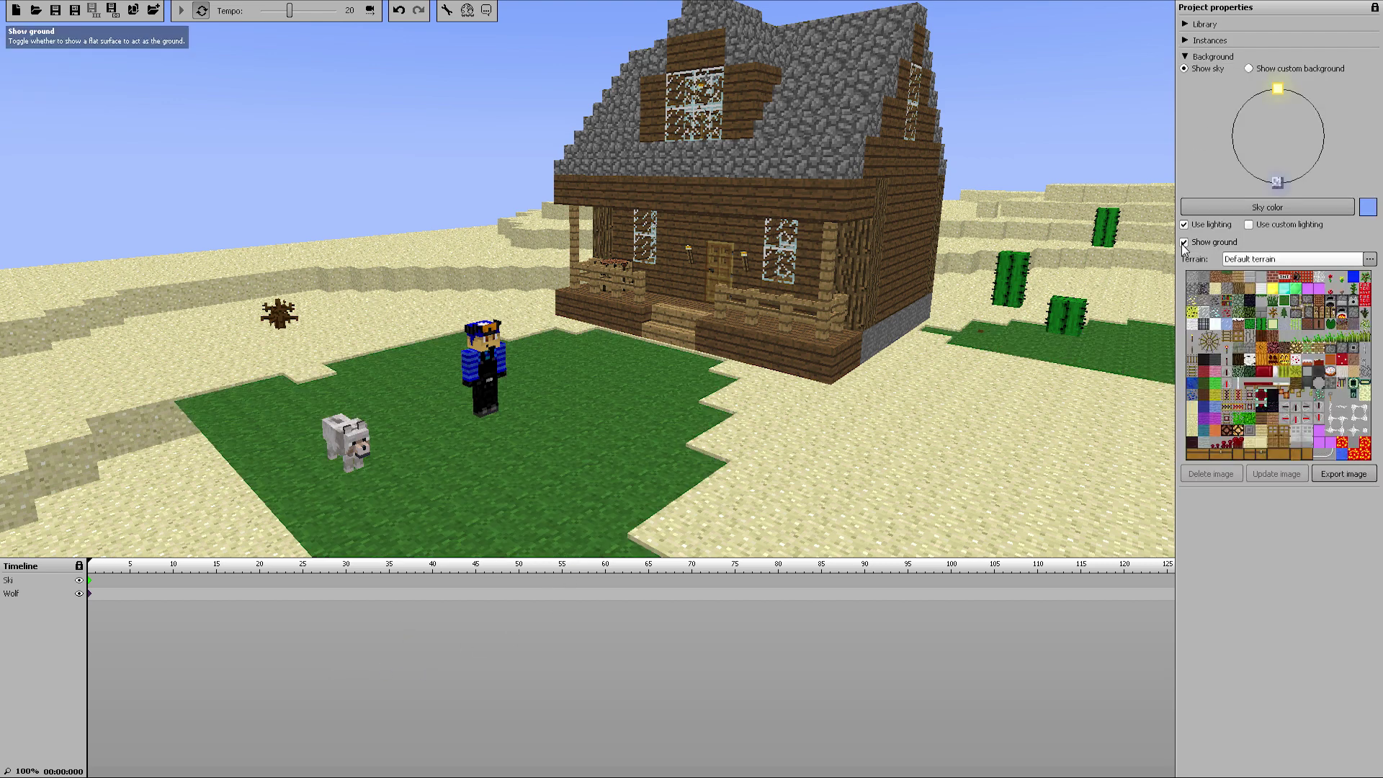
{"action": "left_click", "coordinate": [1183, 243]}
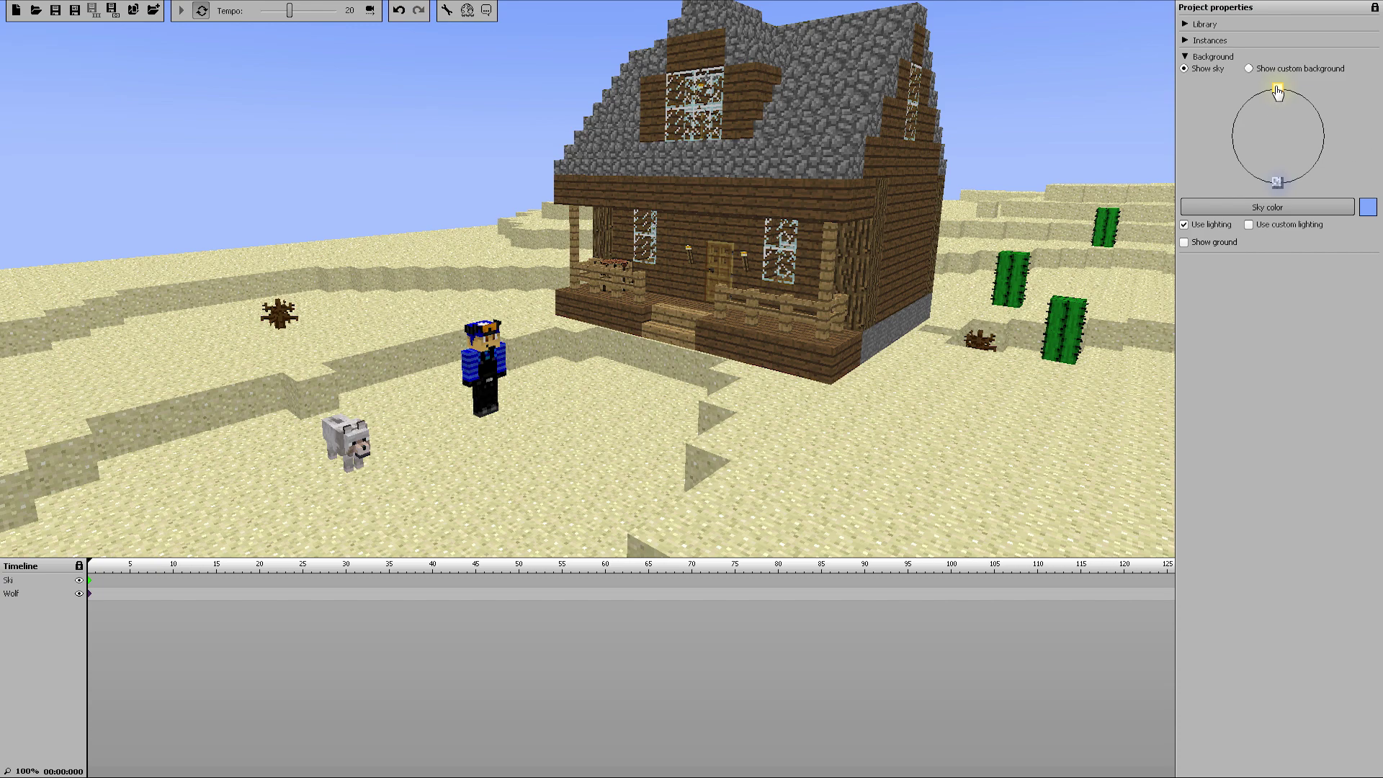
{"action": "left_click_drag", "start_coordinate": [1277, 92], "coordinate": [1262, 173]}
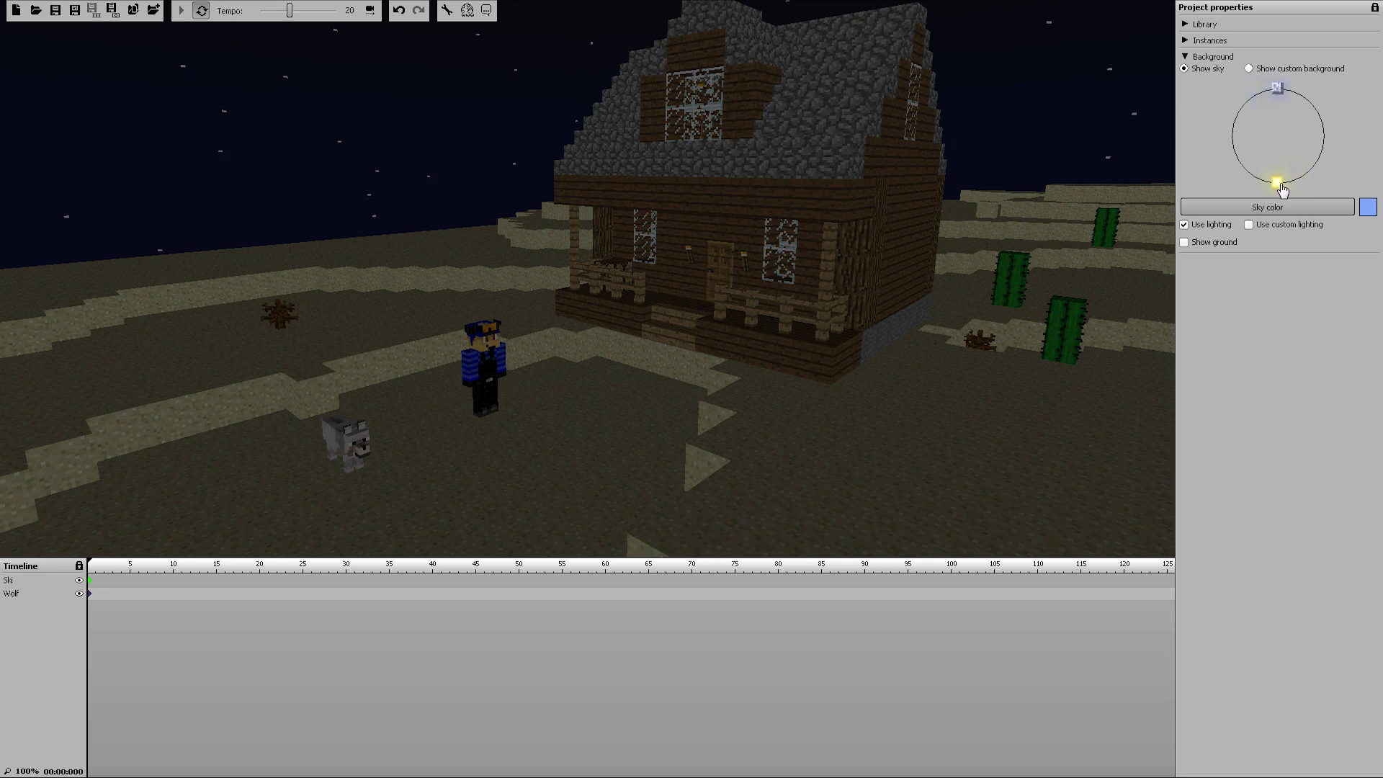
- Inspect the house and both characters in night lighting, close the background settings and recheck the instance list
{"action": "right_click_drag", "start_coordinate": [964, 224], "coordinate": [937, 177]}
{"action": "key", "text": "a"}
{"action": "key", "text": "w"}
{"action": "key", "text": "a"}
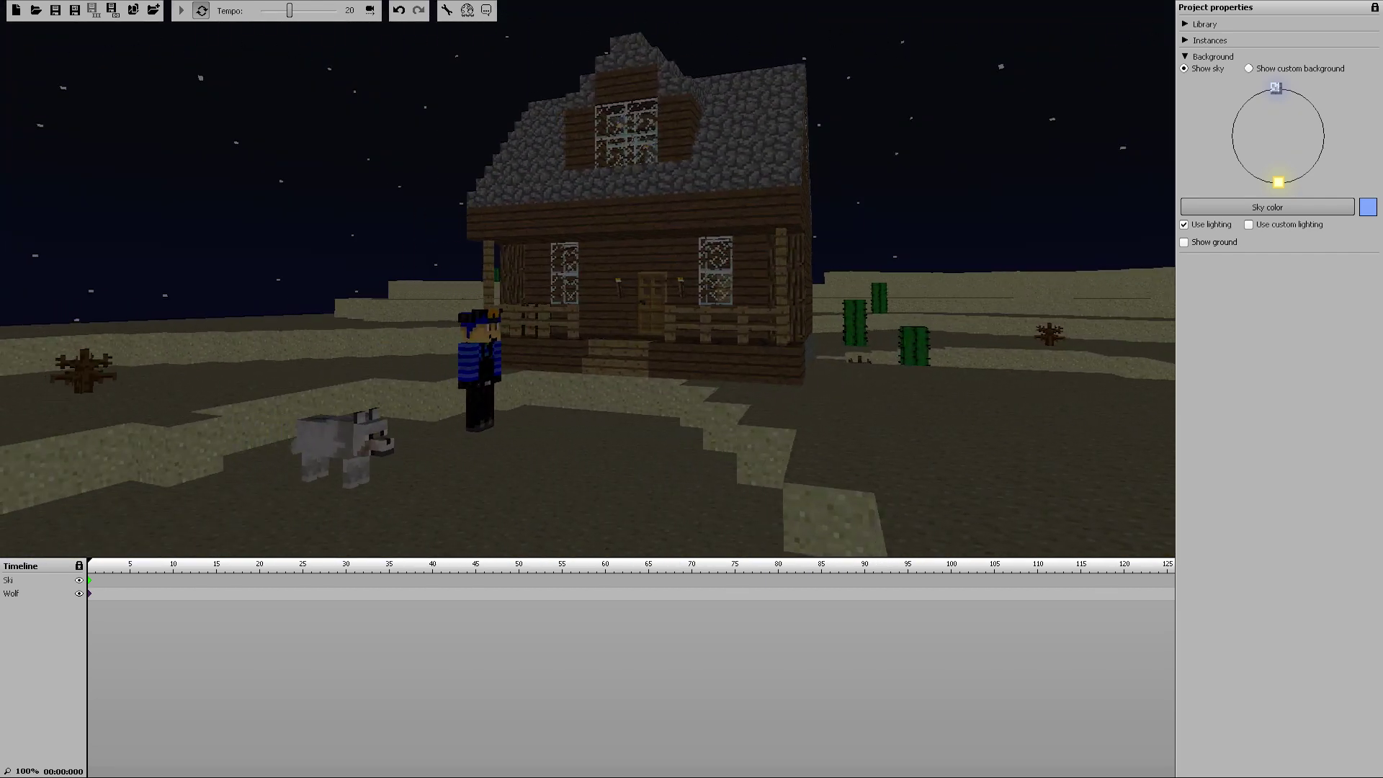
{"action": "key", "text": "w"}
{"action": "key", "text": "d"}
{"action": "key", "text": "s"}
{"action": "key", "text": "s"}
{"action": "key", "text": "d"}
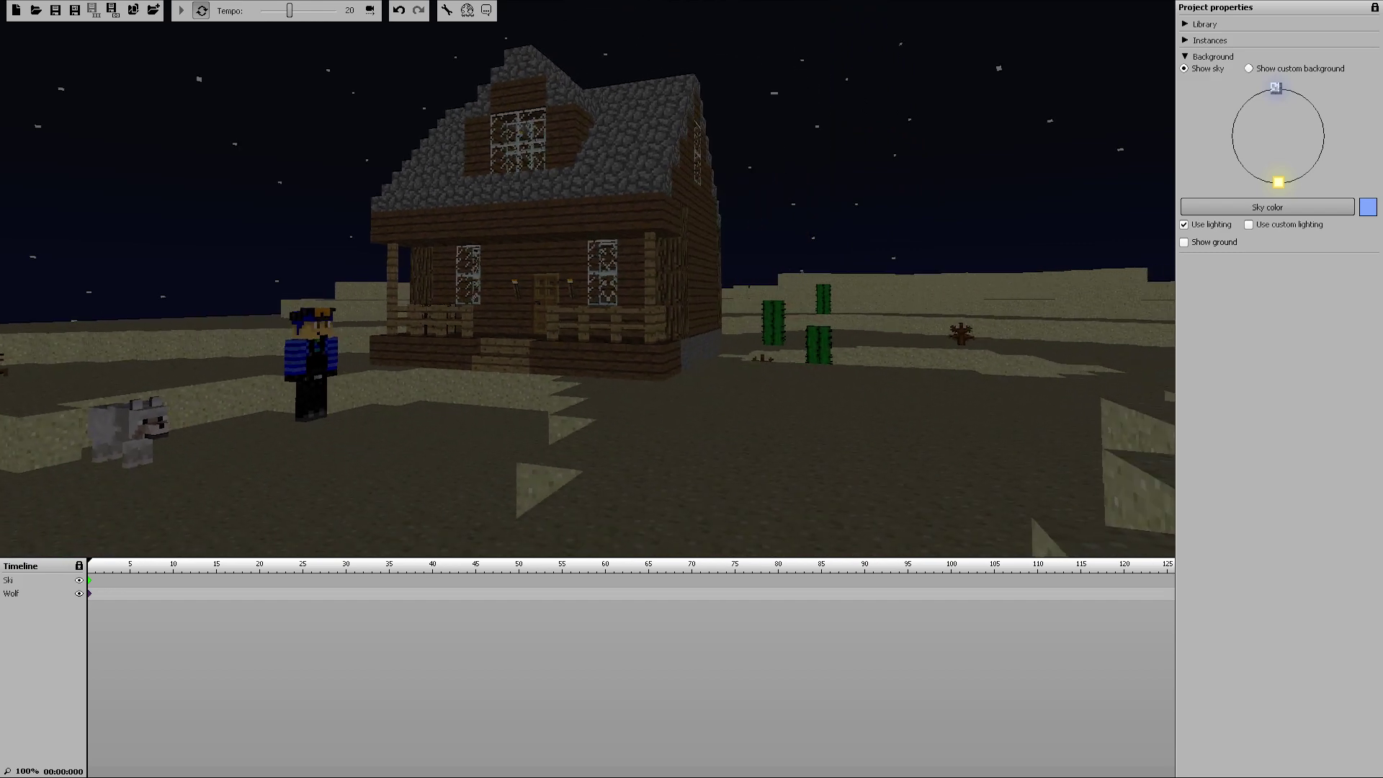
{"action": "right_click_drag", "start_coordinate": [937, 176], "coordinate": [922, 189]}
{"action": "key", "text": "a"}
{"action": "right_click_drag", "start_coordinate": [994, 193], "coordinate": [995, 193]}
{"action": "key", "text": "w"}
{"action": "left_click", "coordinate": [1185, 57]}
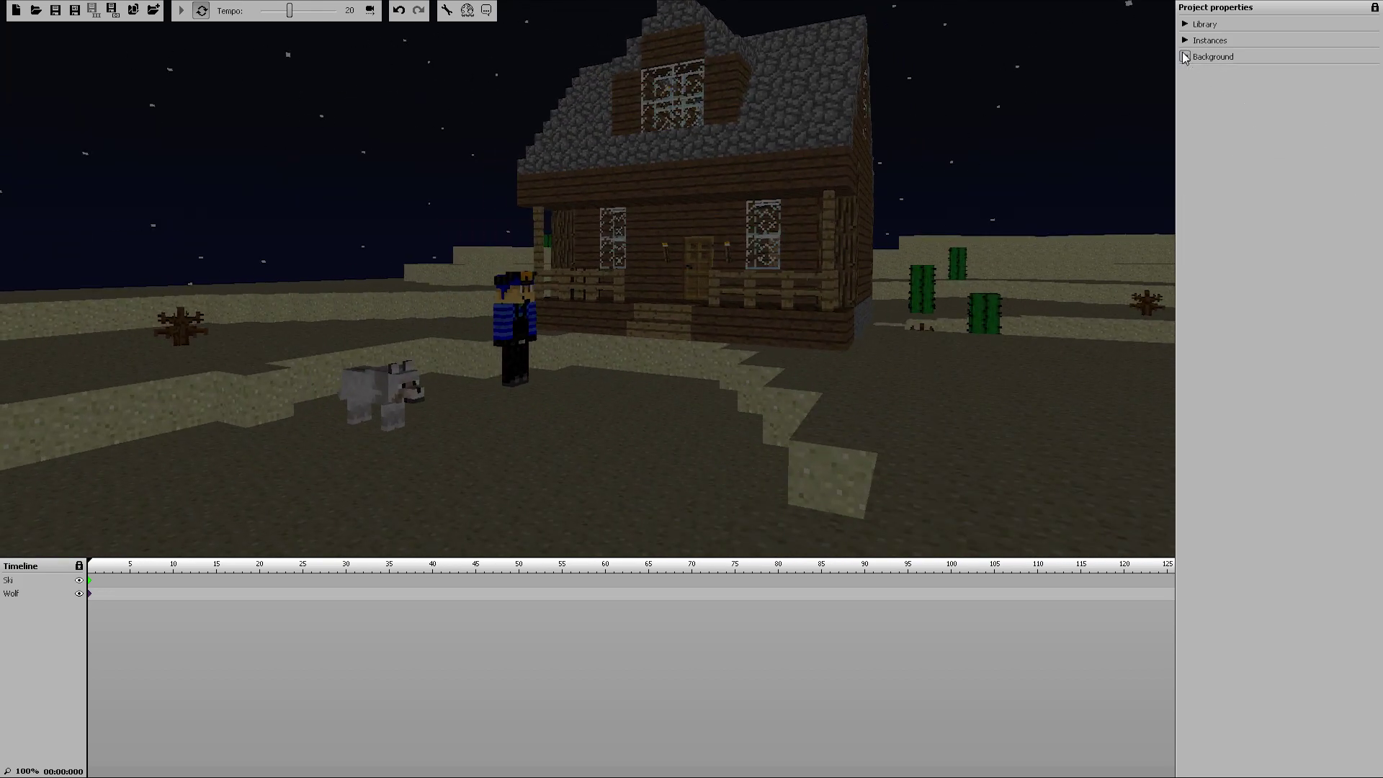
{"action": "left_click", "coordinate": [1185, 41]}
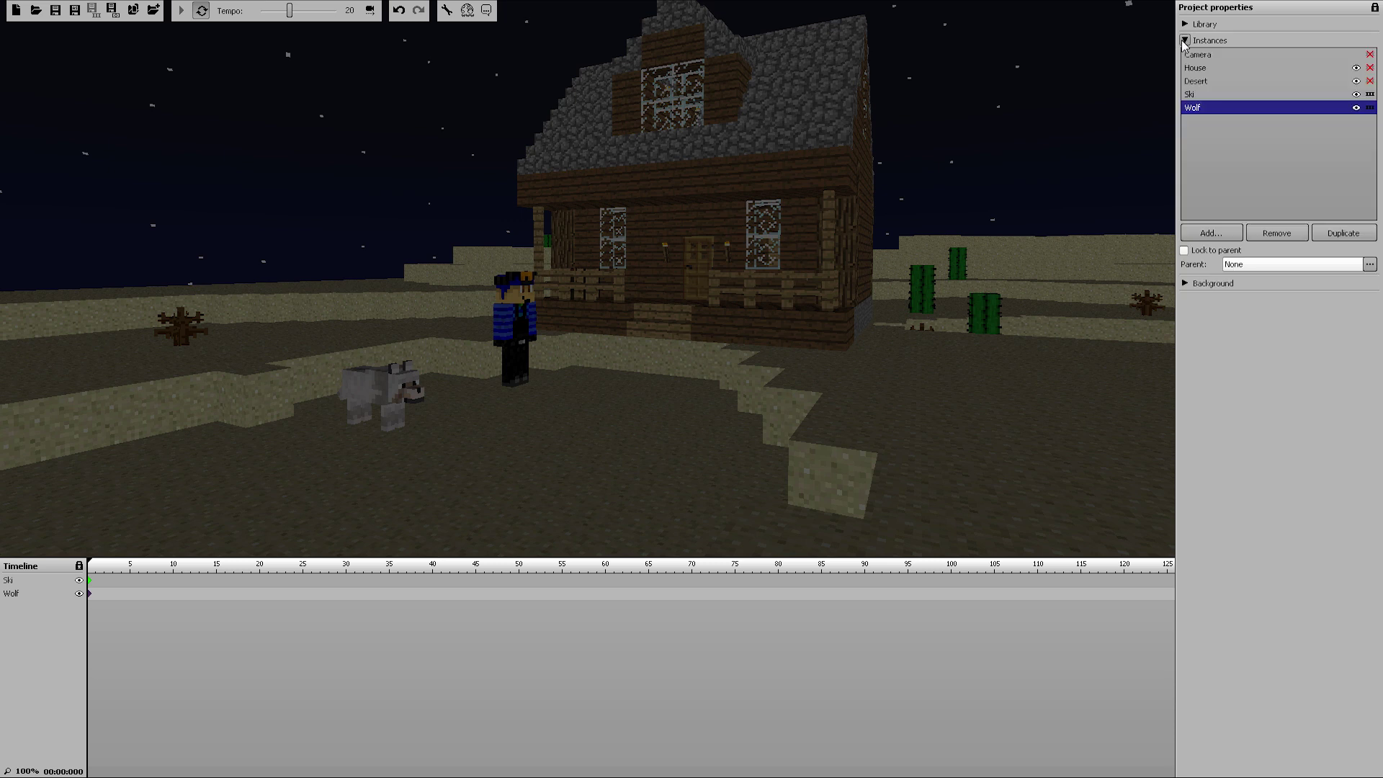
{"action": "left_click", "coordinate": [1185, 41]}
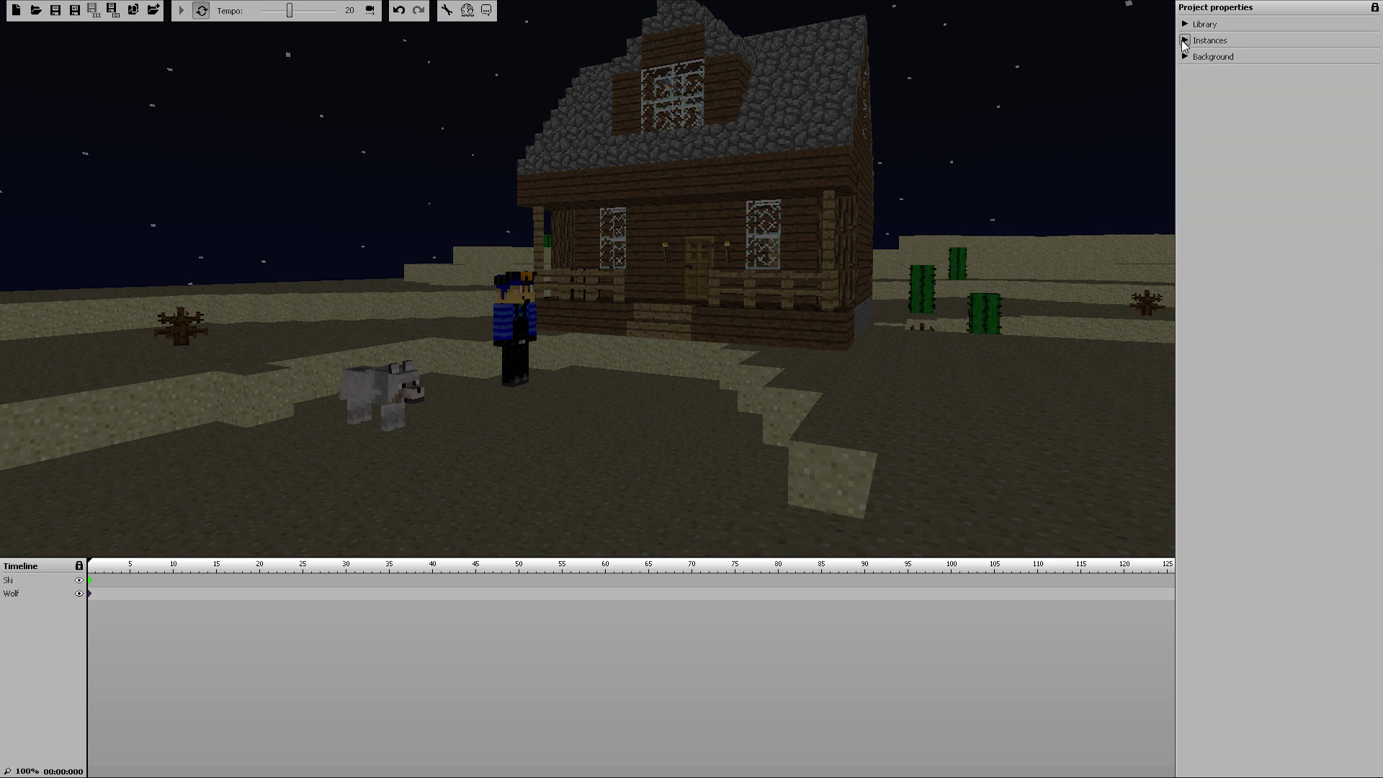